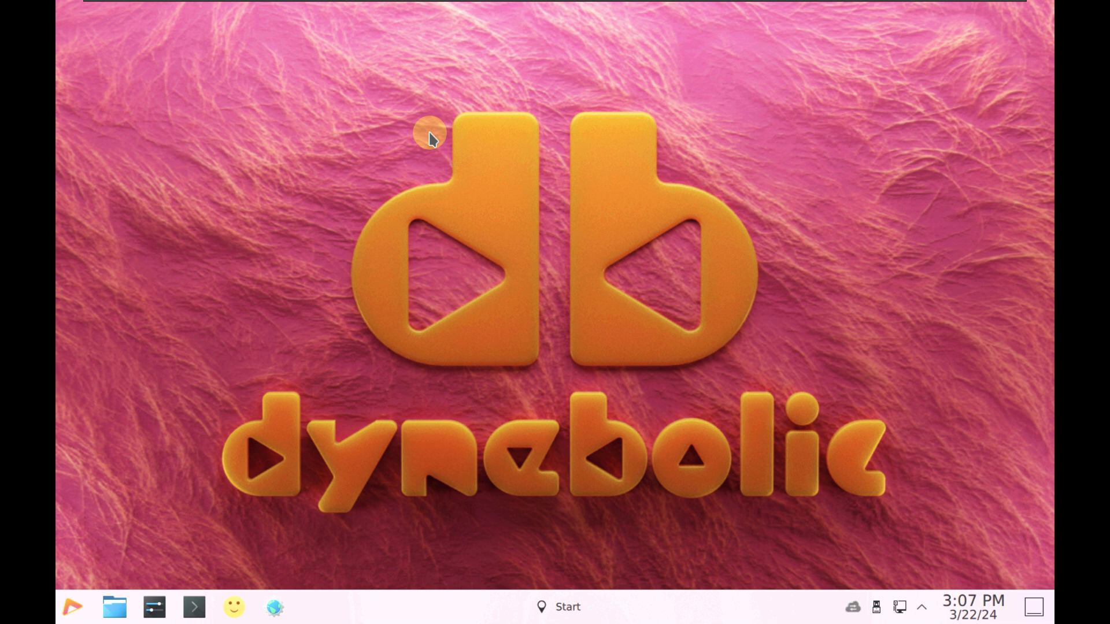
Launch the btop++ system monitor from the System category of the installed applications
left_click(75, 607)
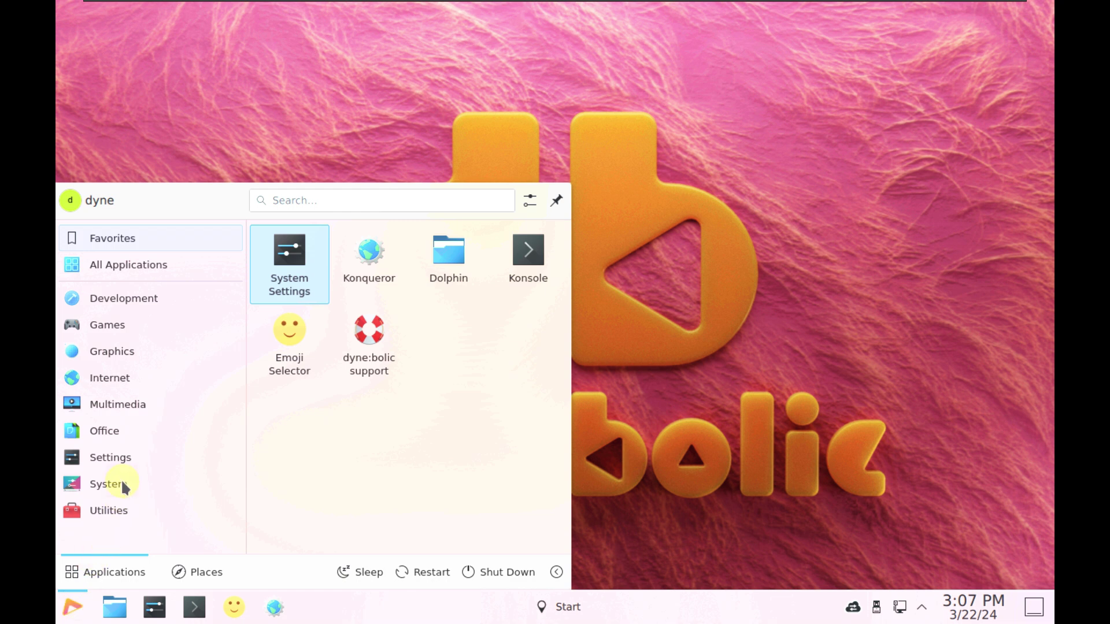
mouse_move(123, 485)
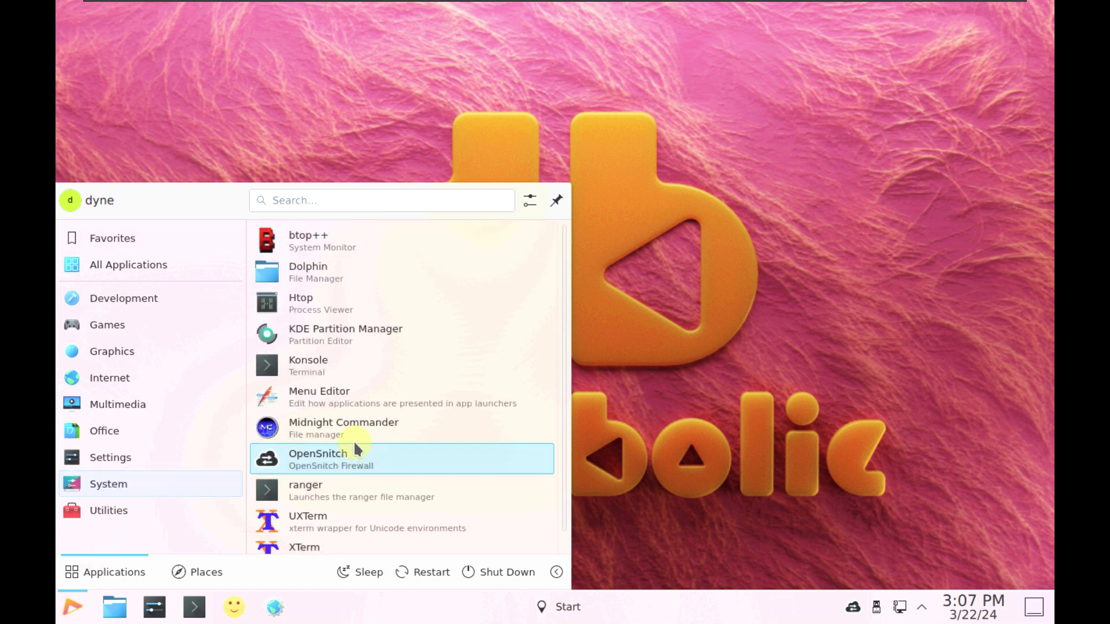
scroll(355, 444, "down", 1)
scroll(355, 437, "up", 1)
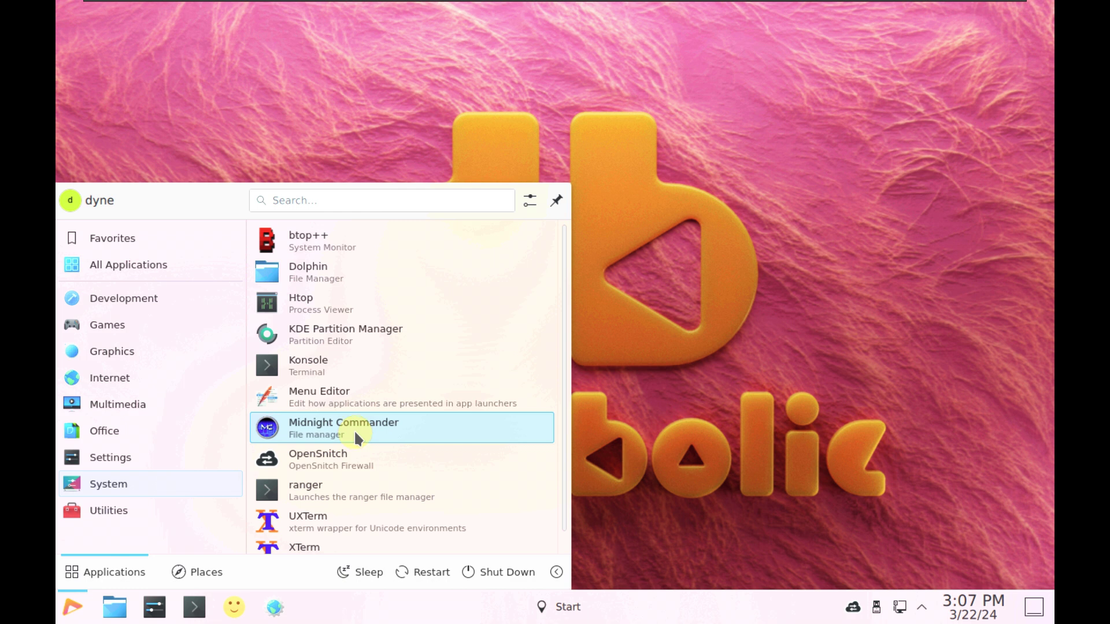
left_click(349, 238)
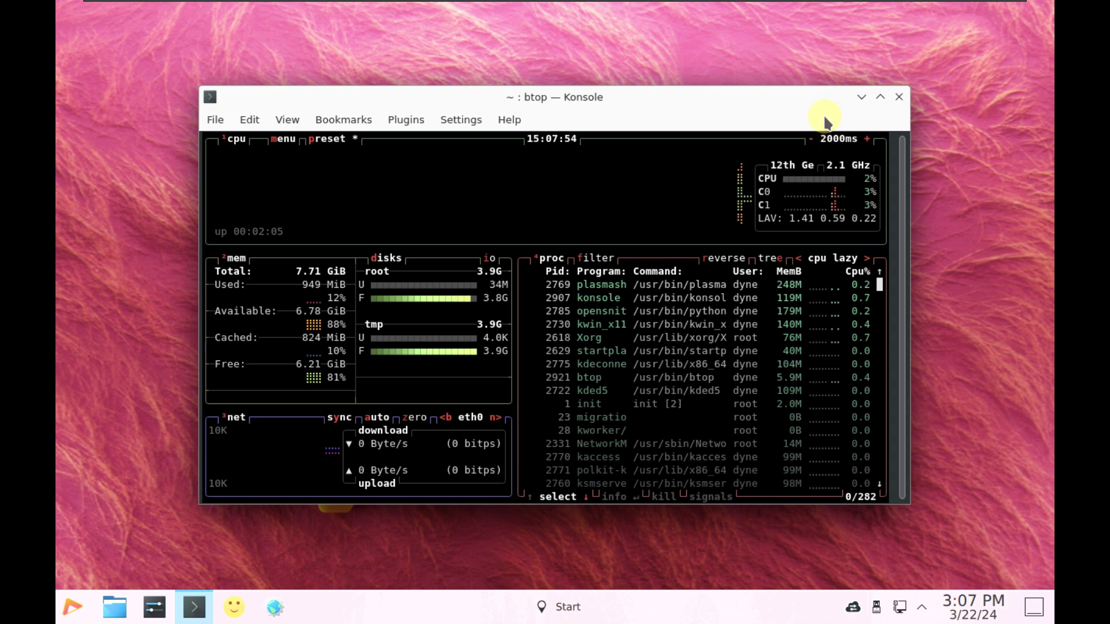
right_click(113, 148)
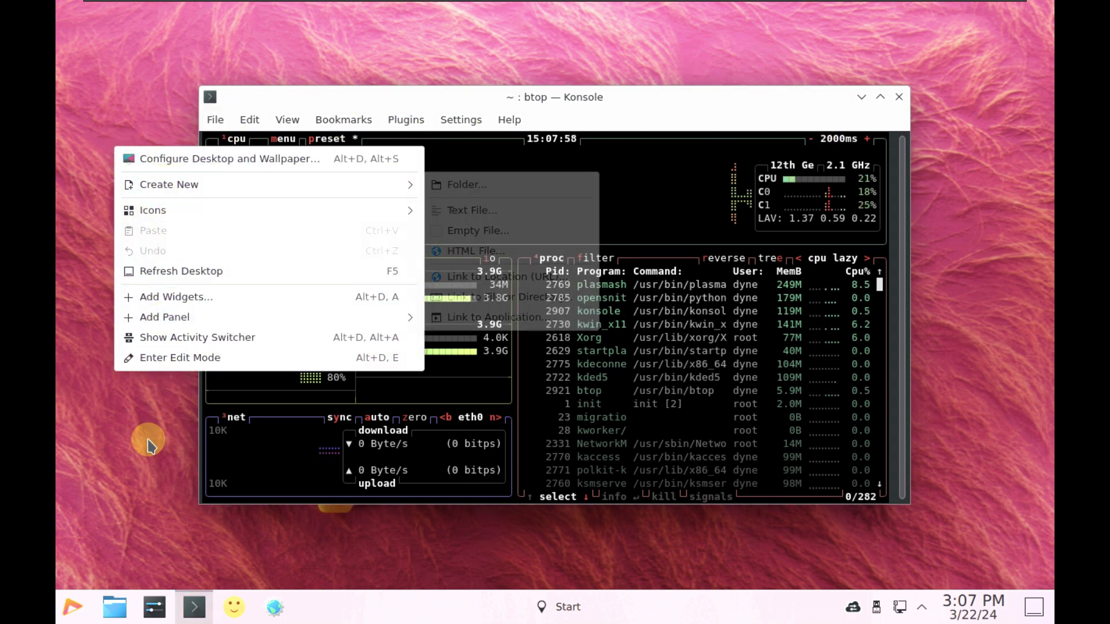
left_click(125, 490)
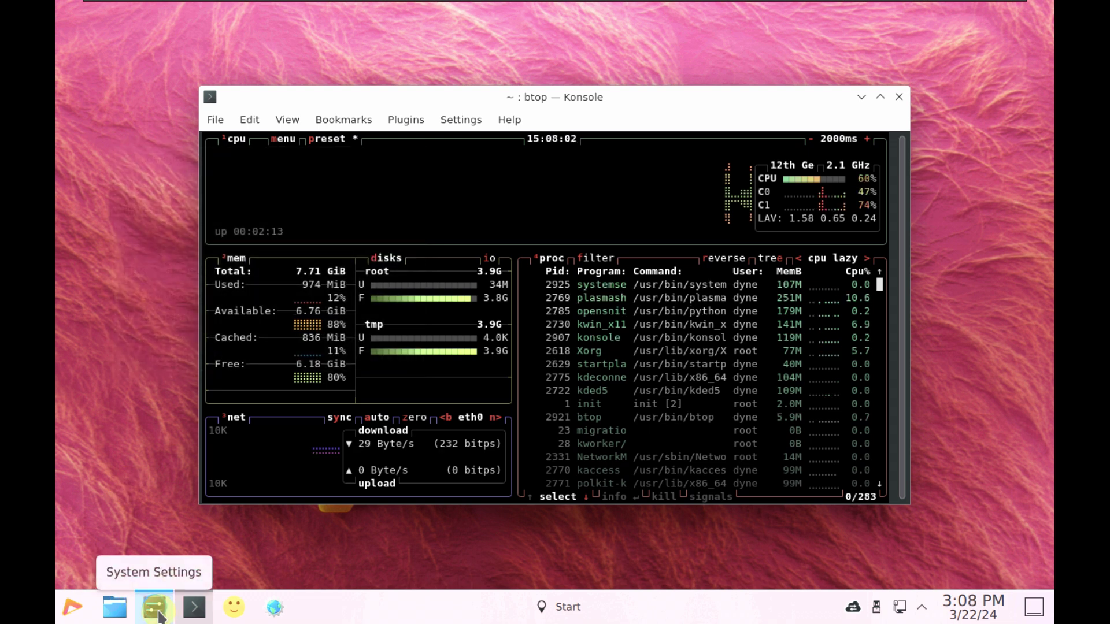
Open System Settings and review the Compositor options under Display and Monitor and the Keyboard options under Input Devices
left_click(160, 616)
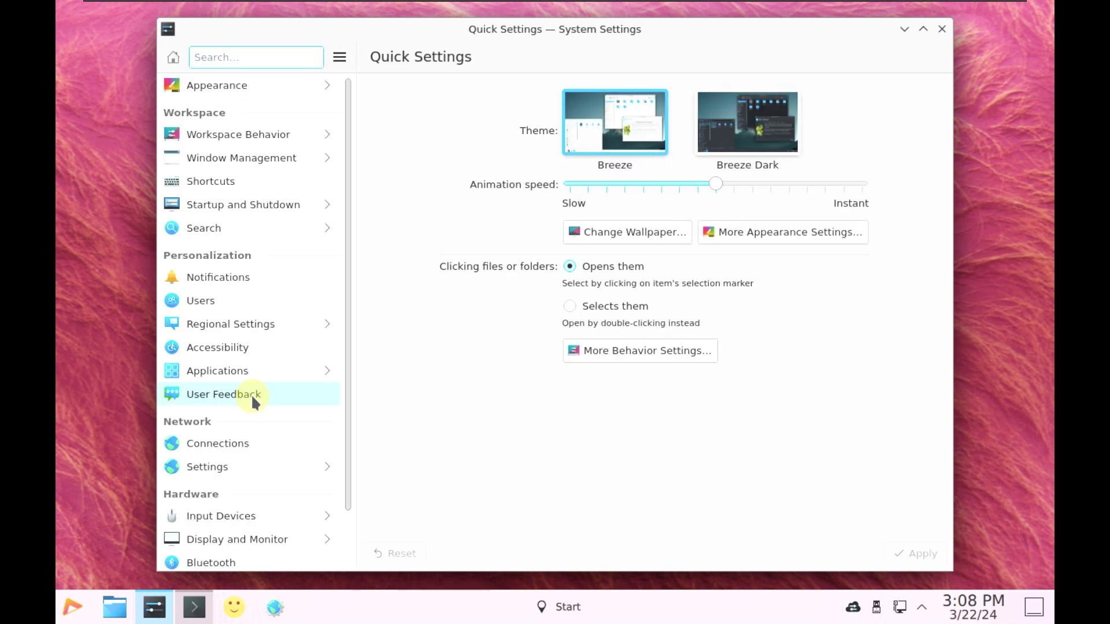
scroll(247, 434, "down", 2)
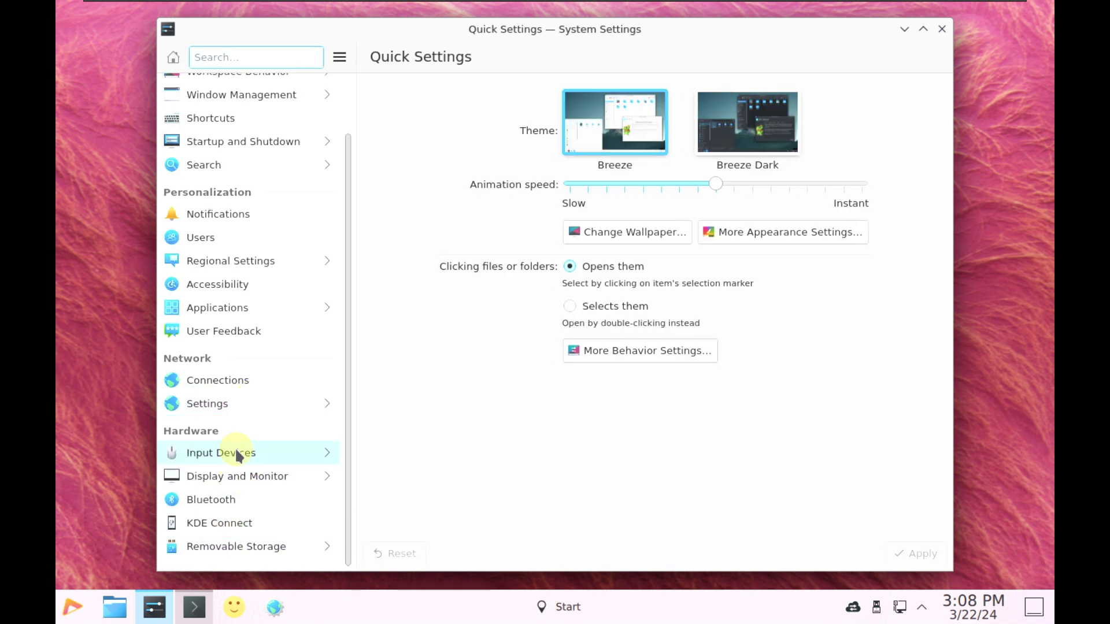
left_click(237, 476)
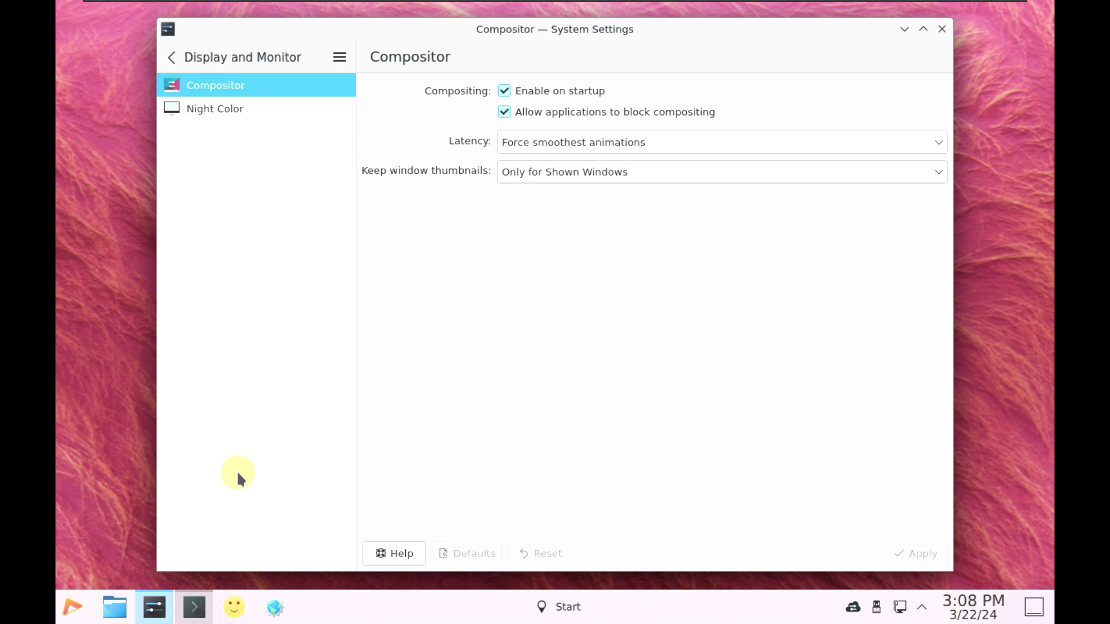
left_click(220, 65)
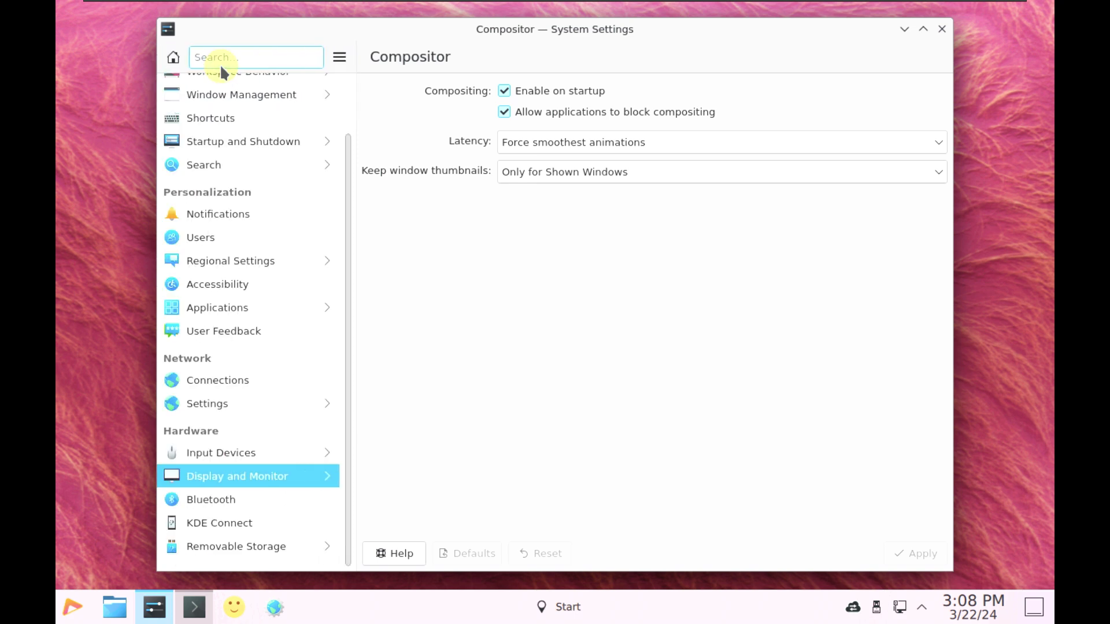
left_click(250, 453)
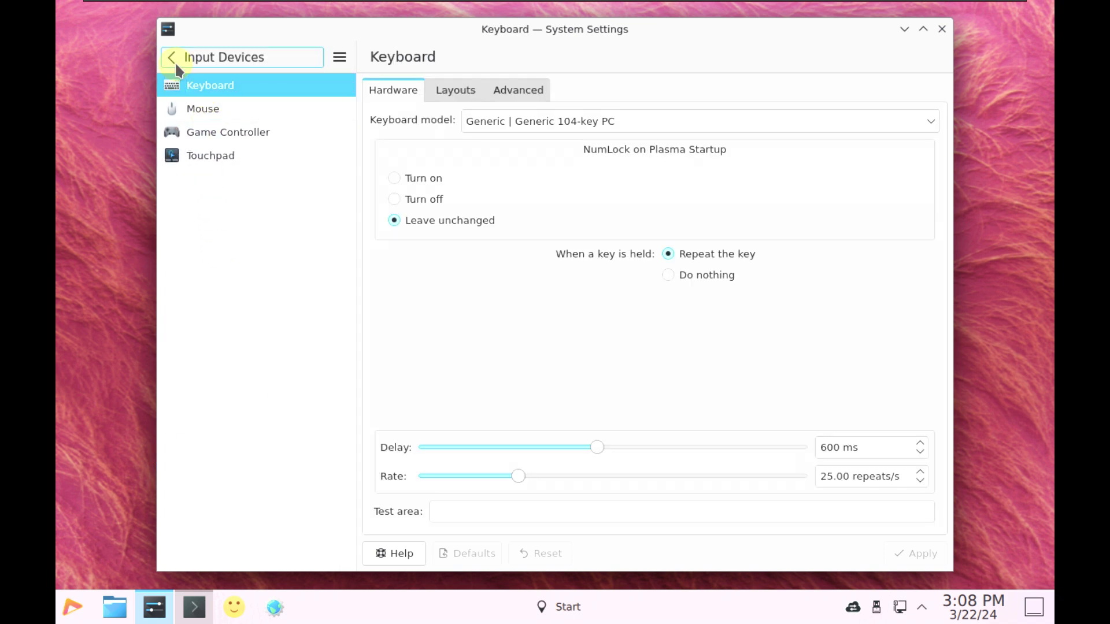
left_click(175, 62)
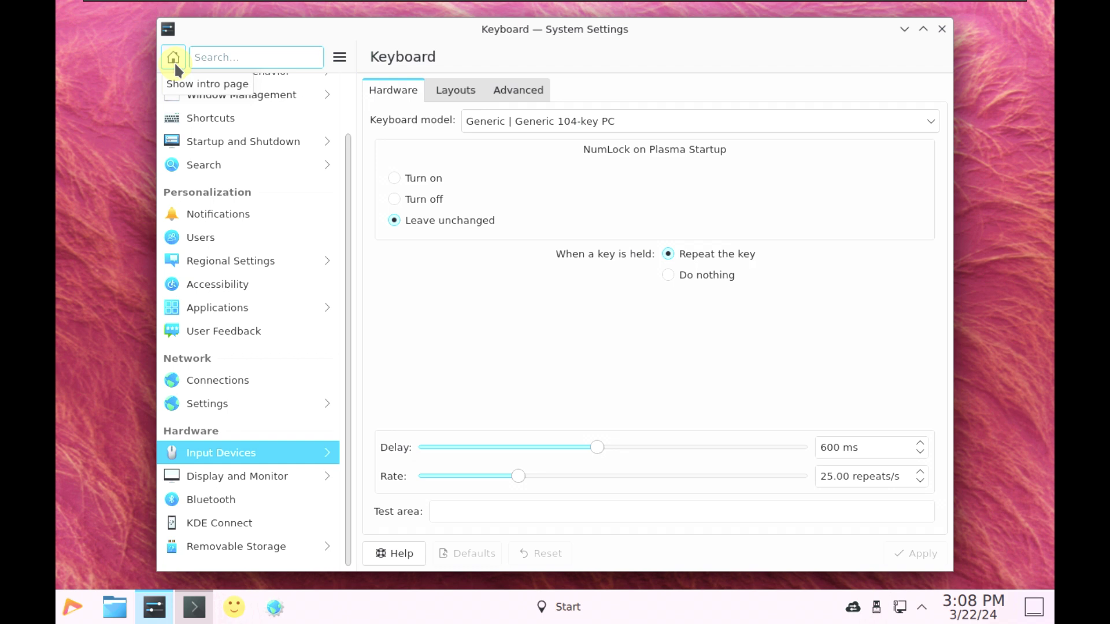
View the Night Color settings under Display and Monitor and return to the category overview
left_click(229, 476)
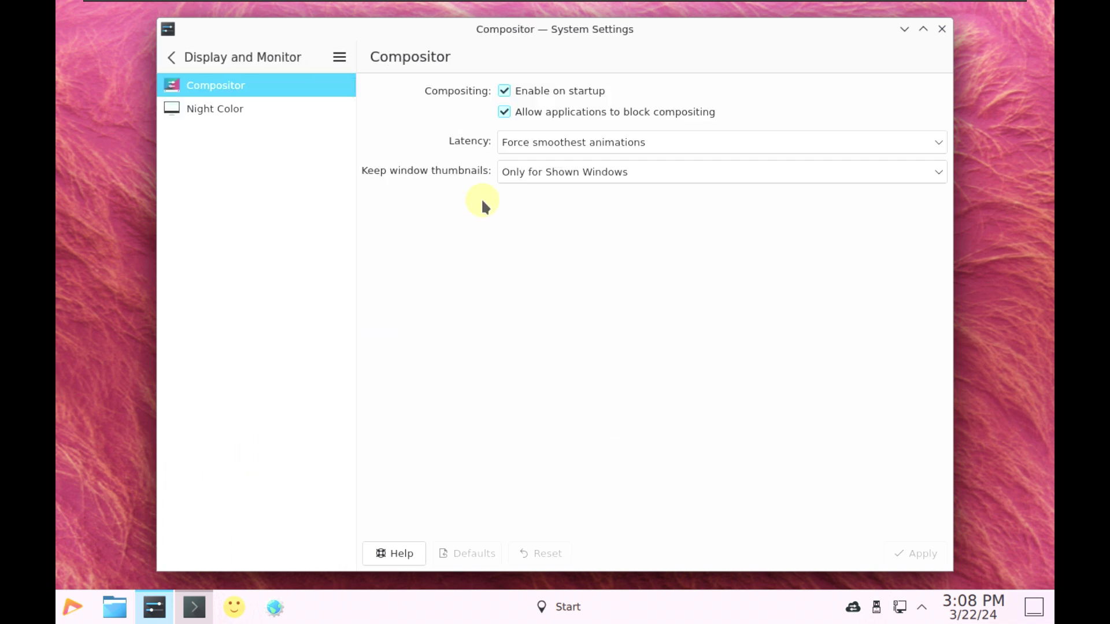
left_click(322, 106)
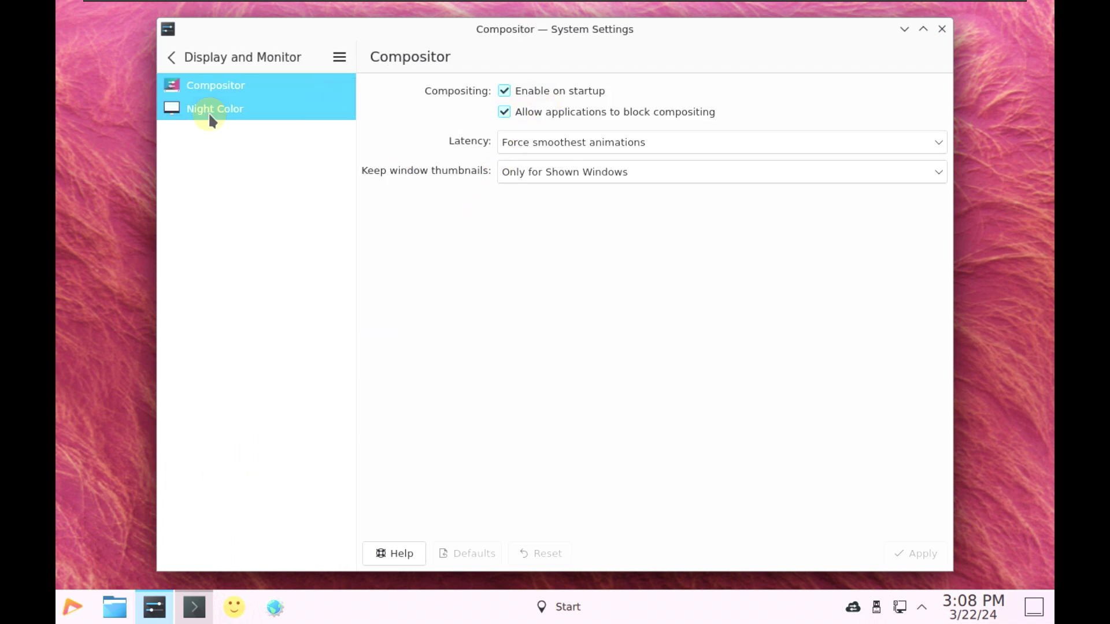
left_click(175, 62)
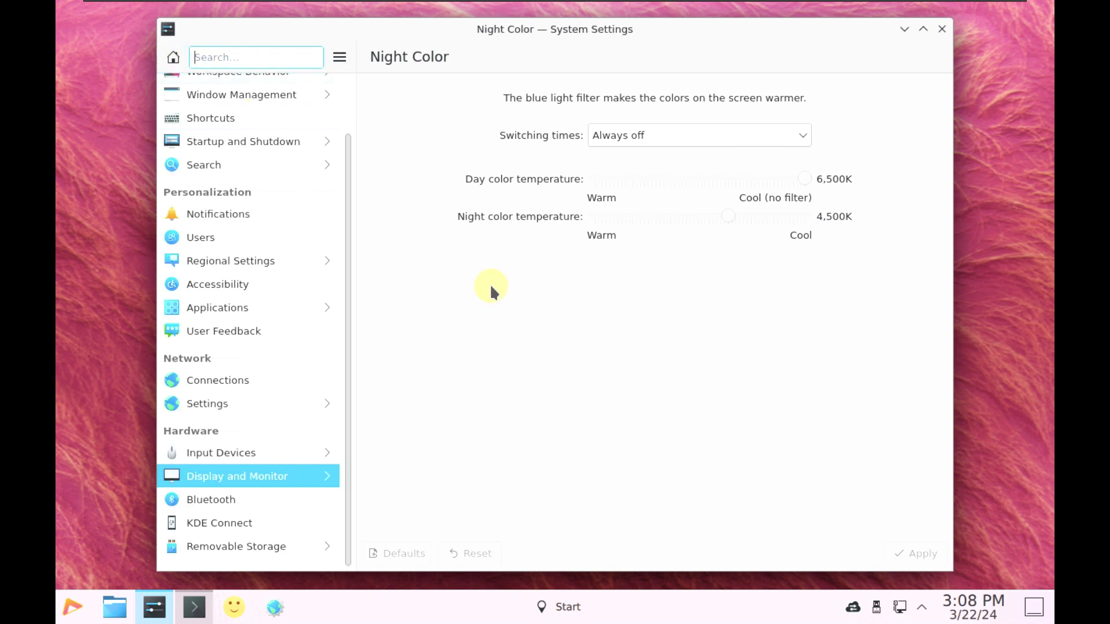
View the Proxy options in the Network settings and close System Settings
scroll(348, 476, "up", 1)
left_click_drag(347, 471, 342, 536)
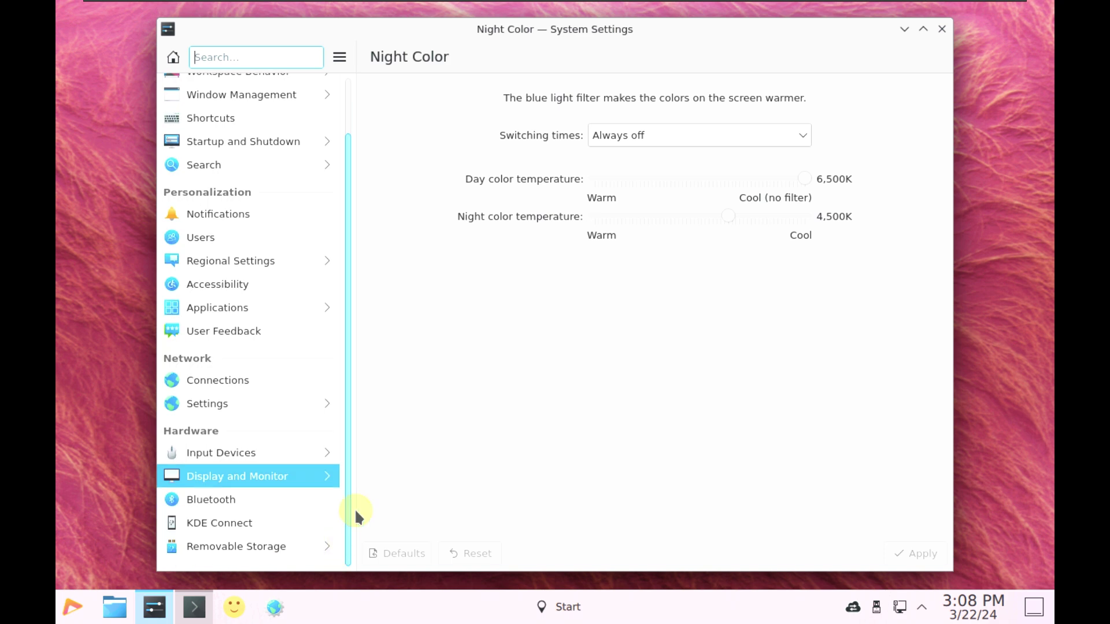
left_click(255, 403)
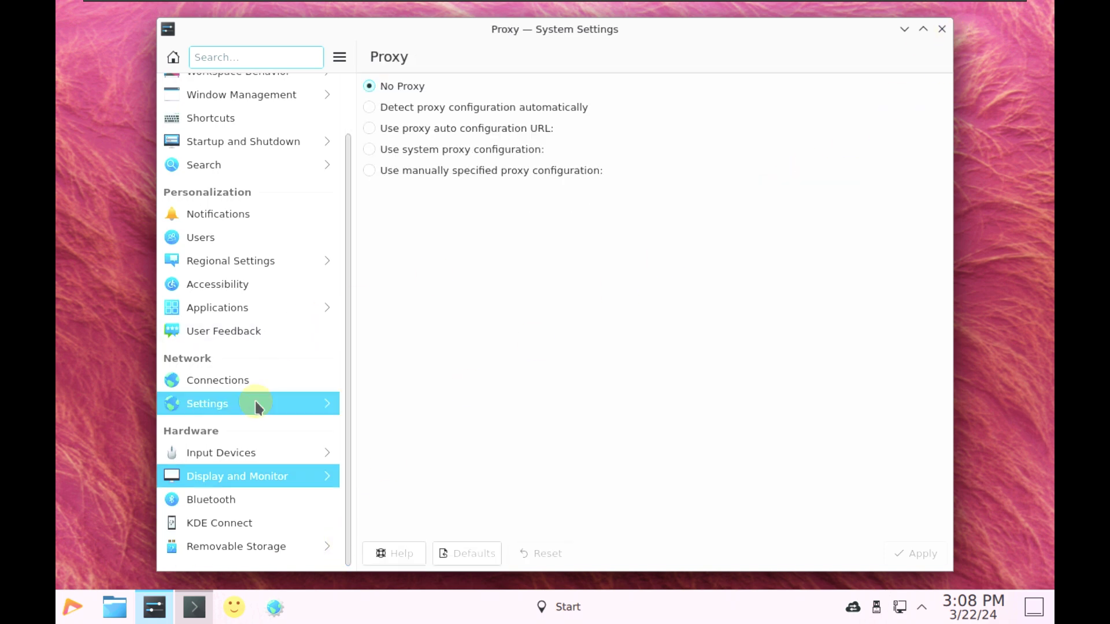
left_click(944, 29)
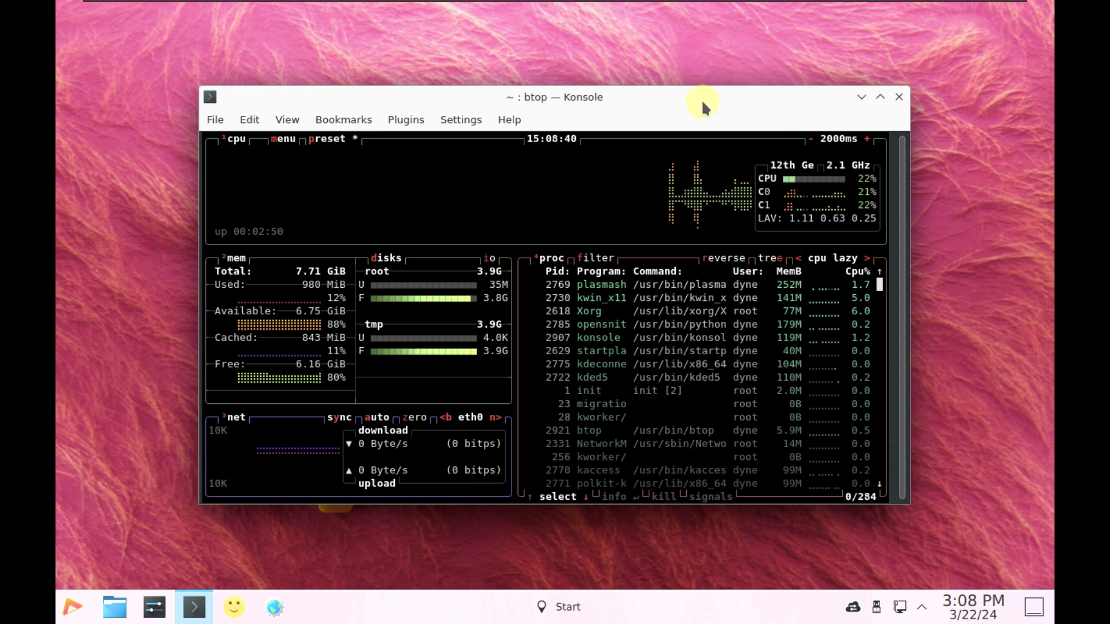
Reposition the btop window, look through its process list, and close it
left_click_drag(702, 98, 755, 83)
scroll(647, 341, "down", 4)
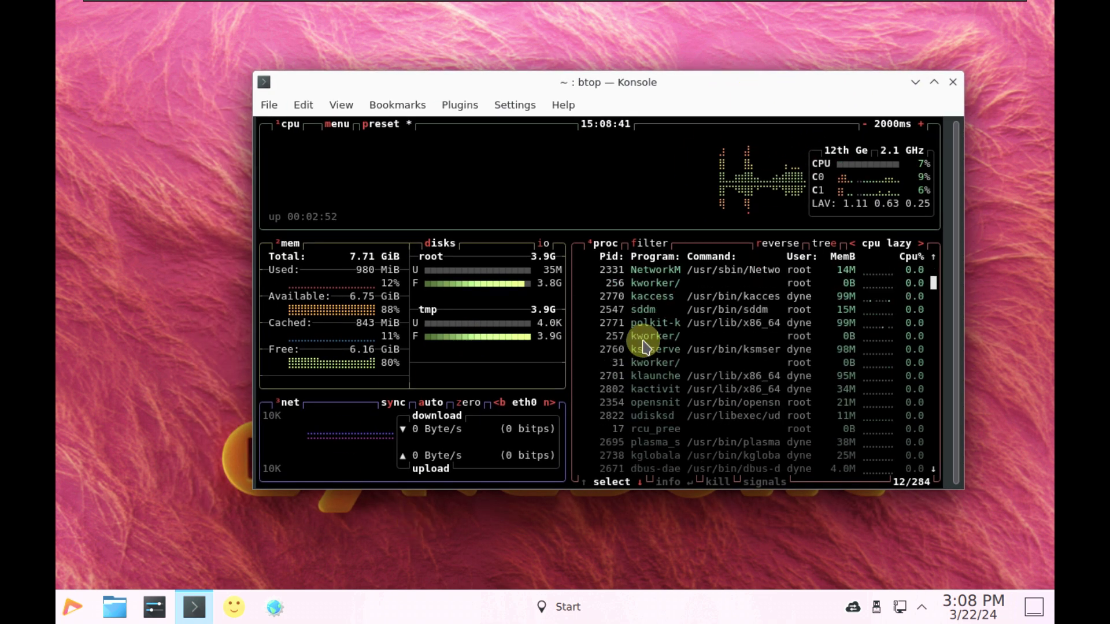
scroll(646, 347, "down", 3)
left_click(953, 82)
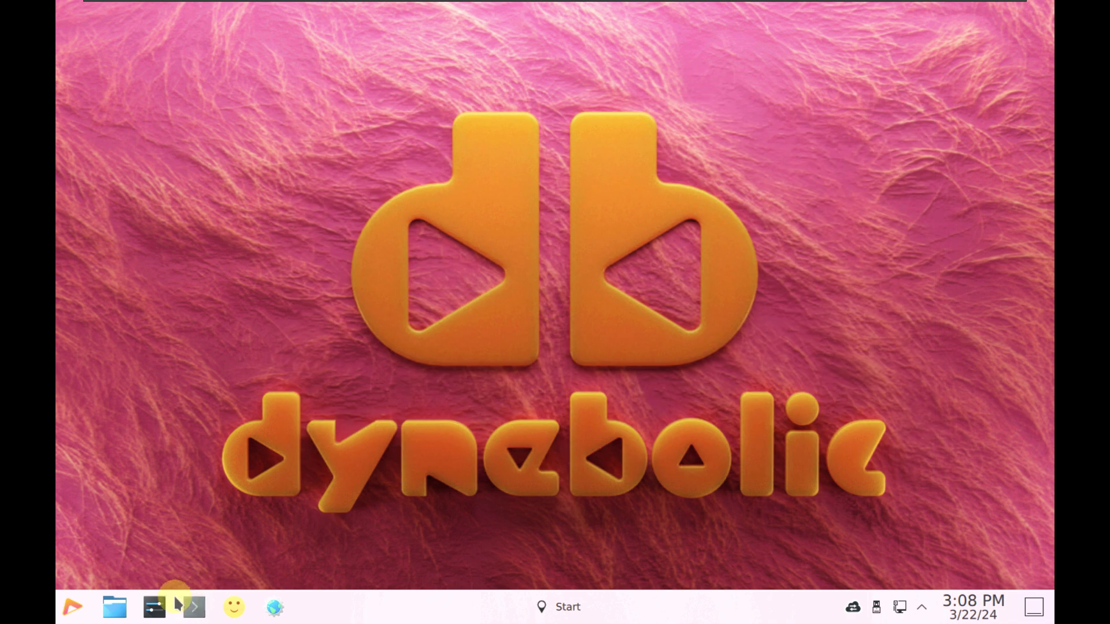
Open a new Konsole terminal and view the available activities in the Activity Manager before dismissing it
left_click(194, 606)
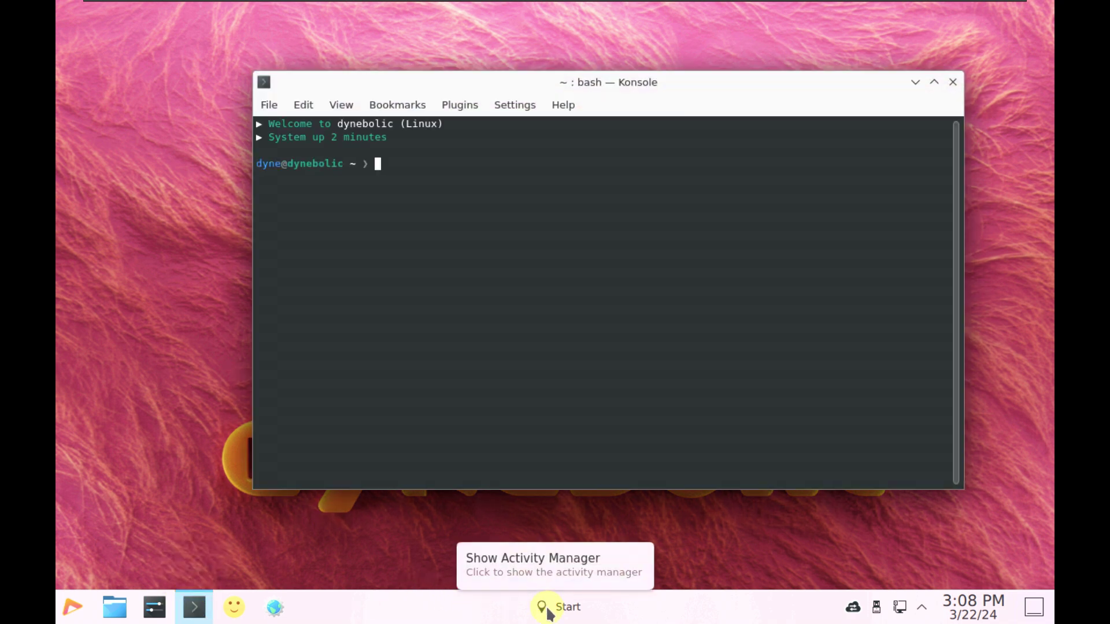
left_click(547, 611)
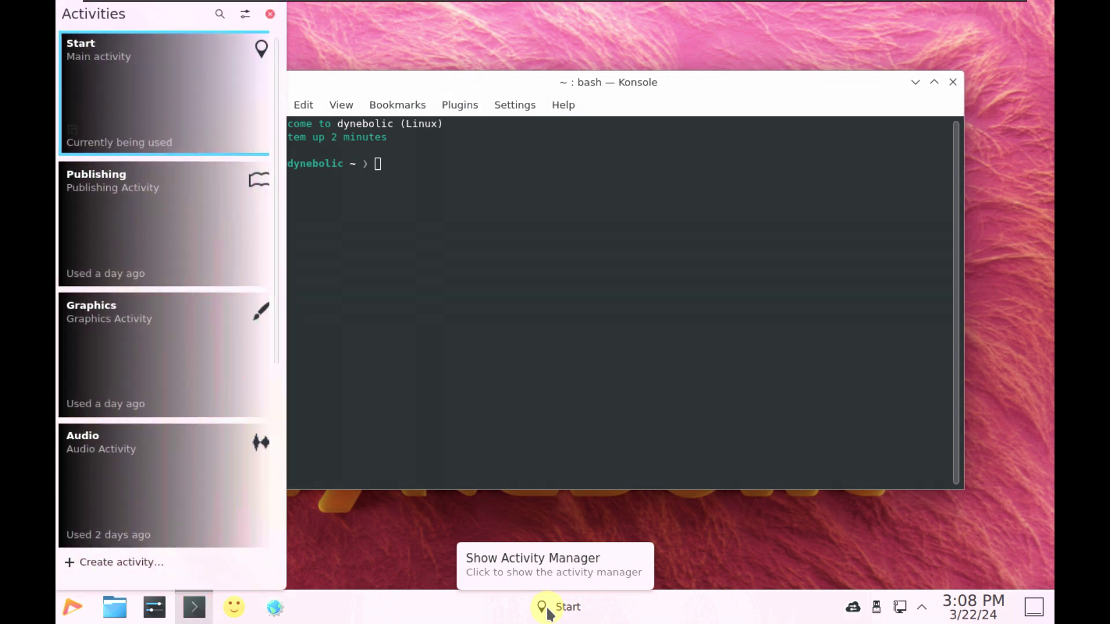
left_click(508, 367)
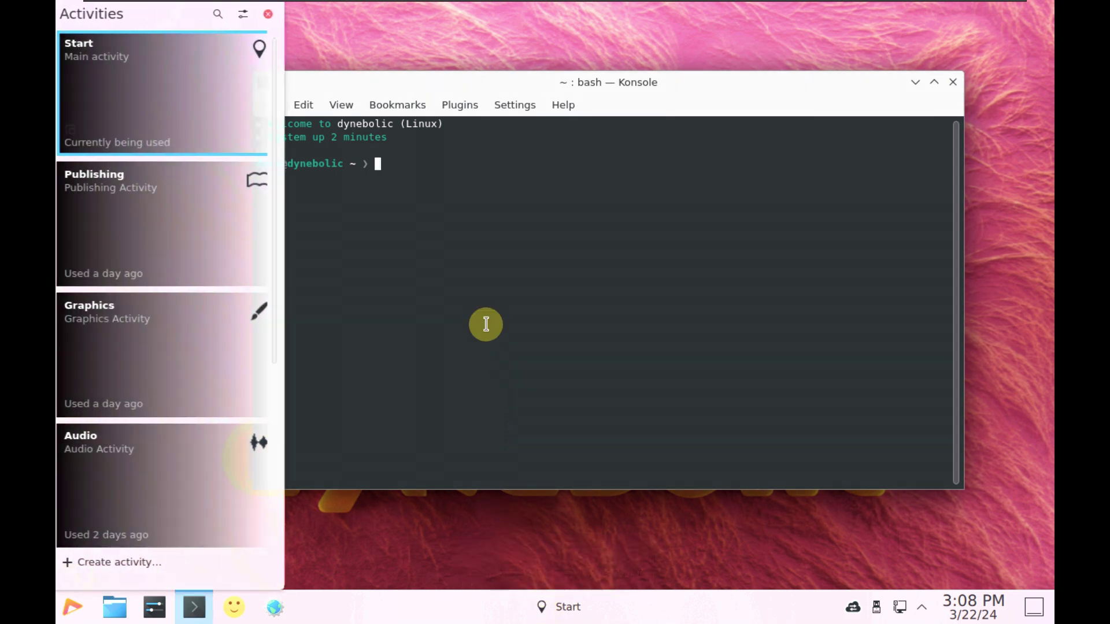
View the version and license information in the About Konsole dialog and close it
left_click(562, 106)
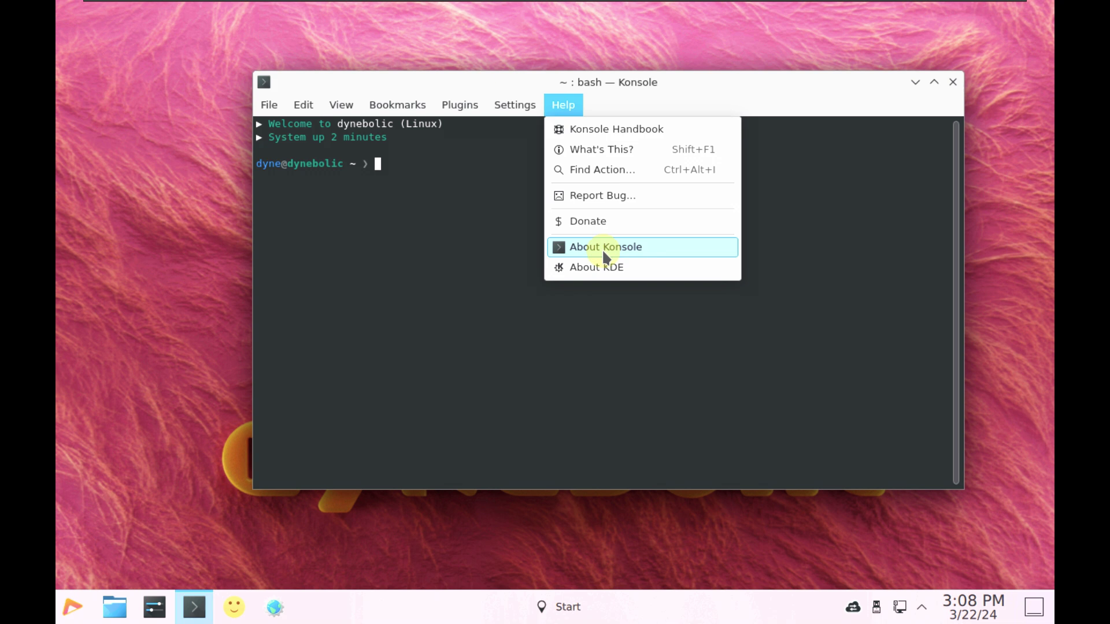
left_click(602, 249)
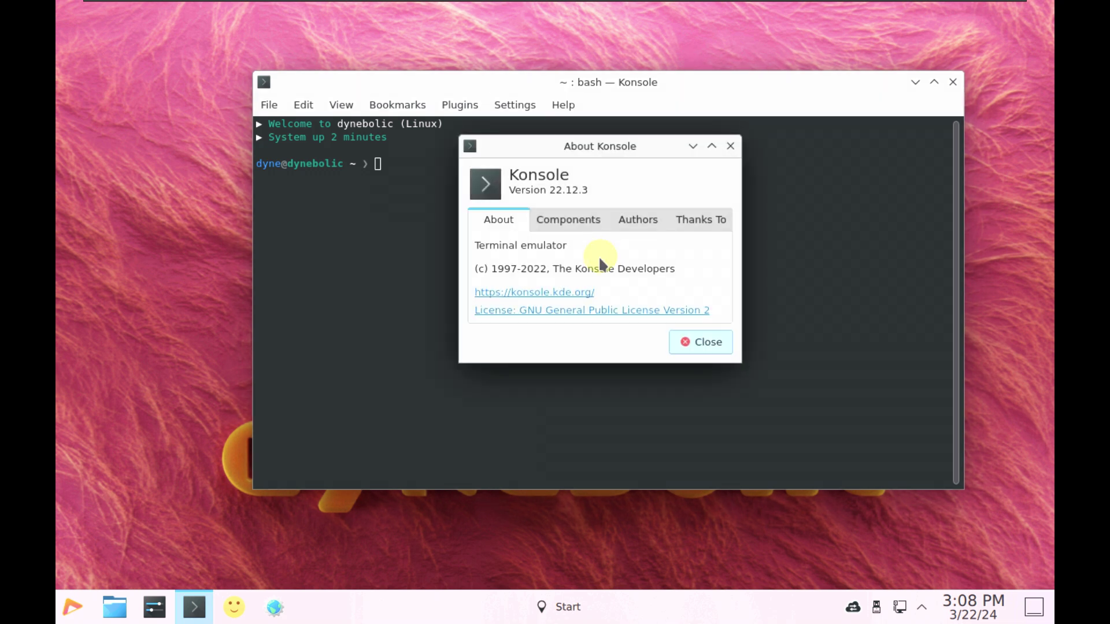
left_click(700, 342)
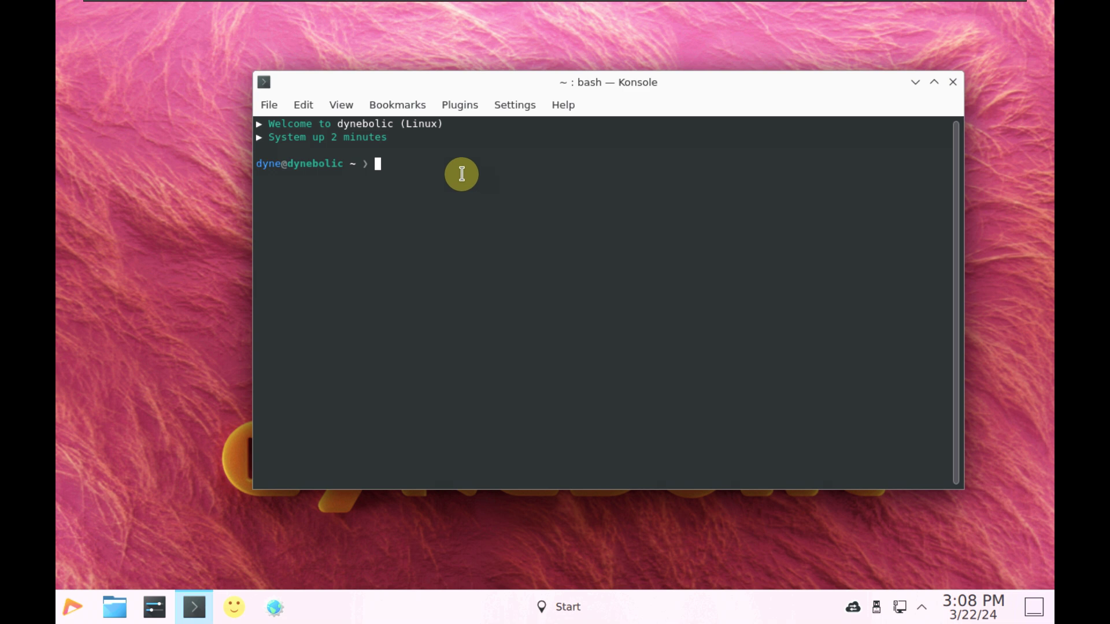
Print the distribution release information in the terminal with "cat /etc/issue"
type("ca")
type("at")
key("BackSpace")
key("BackSpace")
key("BackSpace")
key("BackSpace")
type("at /etc/issue")
key("Return")
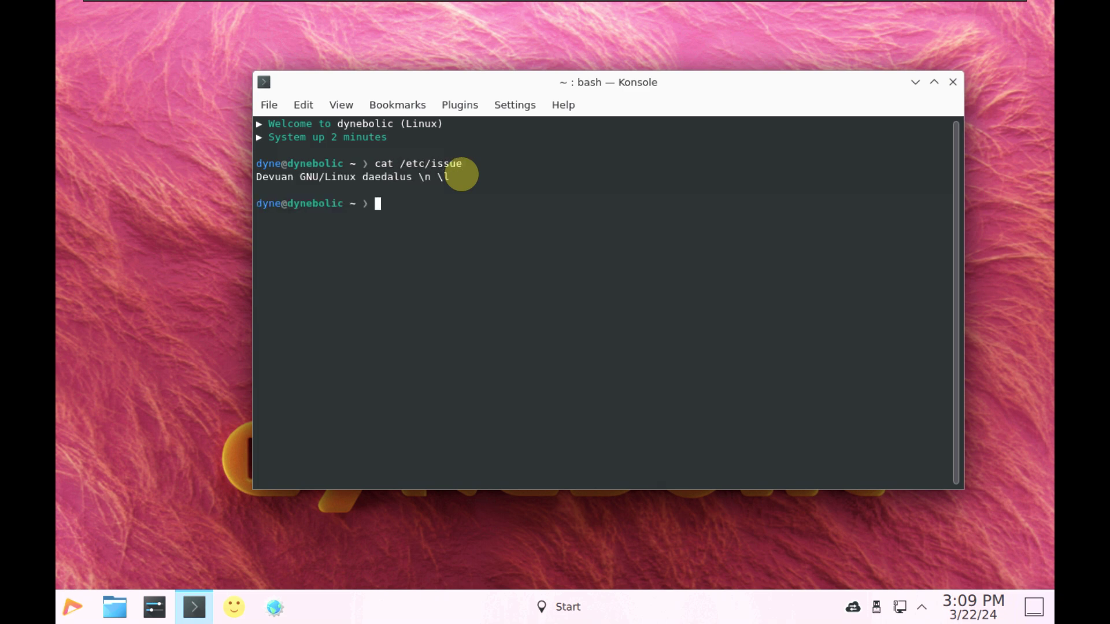
Query system and kernel information by running neofetch, uname -a and uname -r
type("neofetch")
key("Return")
type("uname -a")
key("Return")
type("uname -r")
key("Return")
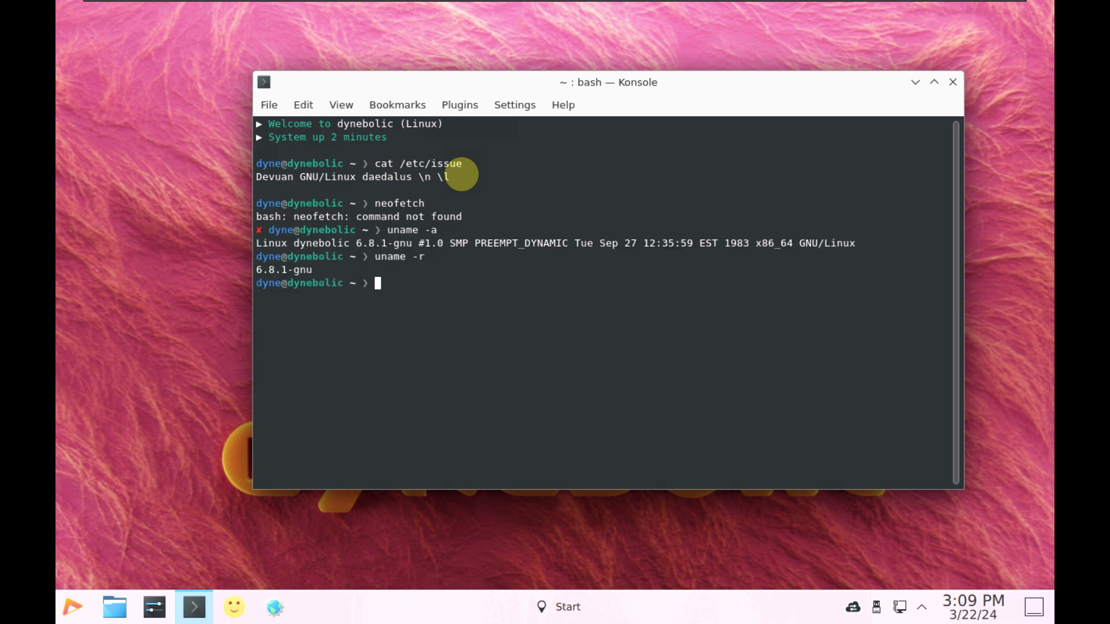
Generate a detailed hardware report with "inxi -sv8" and dismiss the OpenSnitch connection request for curl
type("inxi -sv8")
key("Return")
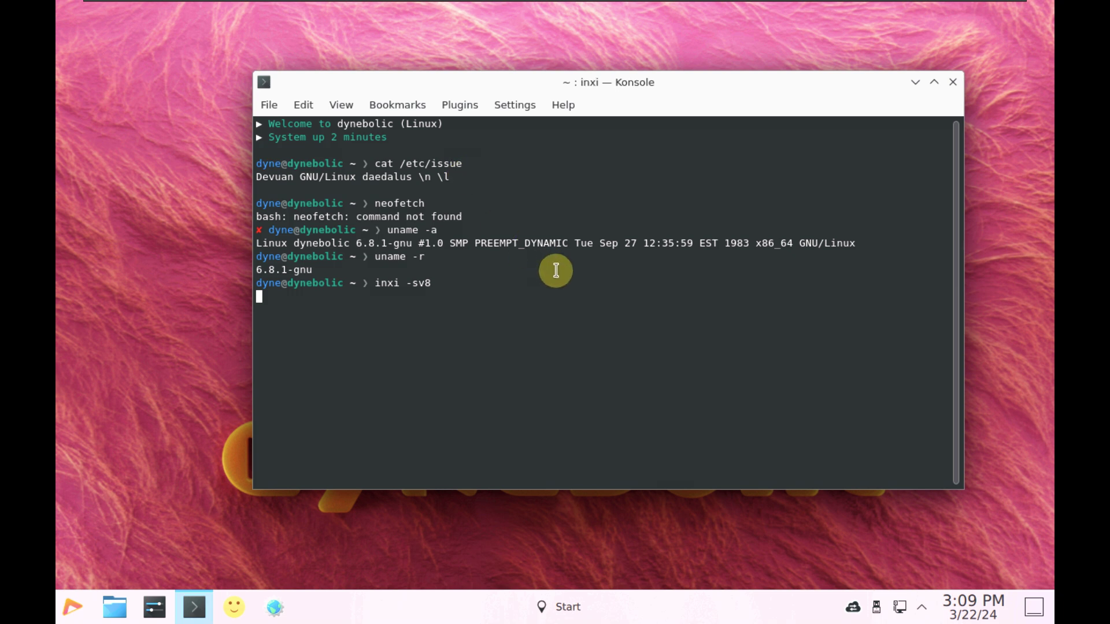
scroll(603, 248, "up", 6)
scroll(606, 247, "up", 5)
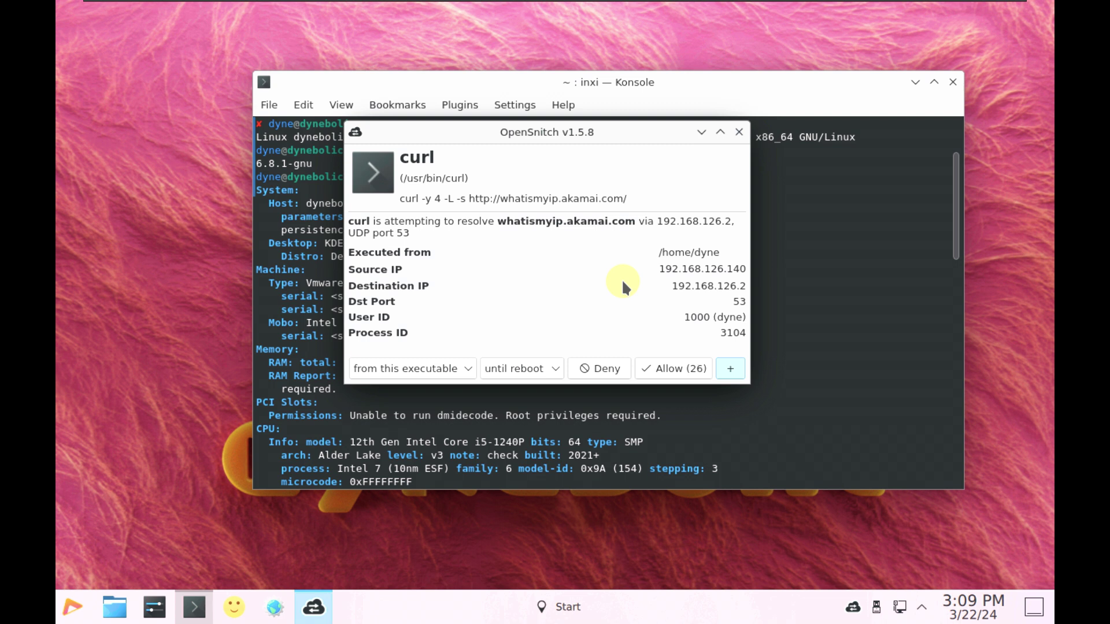
left_click(738, 133)
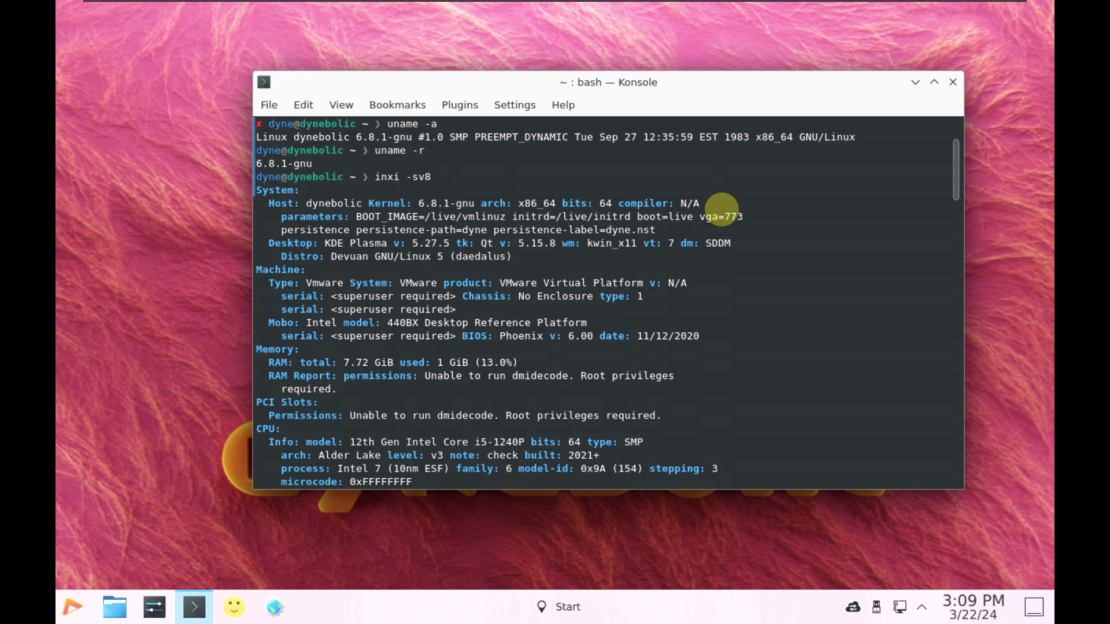
Examine the full inxi hardware report, from the system and CPU sections down to the running processes
scroll(678, 227, "down", 1)
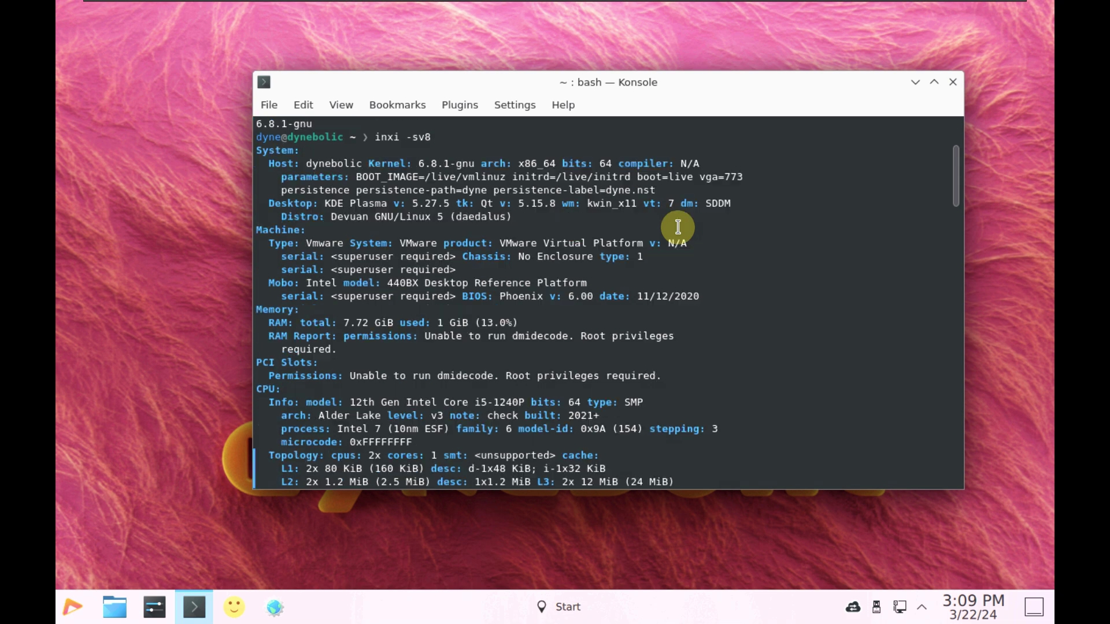
scroll(678, 227, "down", 5)
scroll(678, 227, "down", 10)
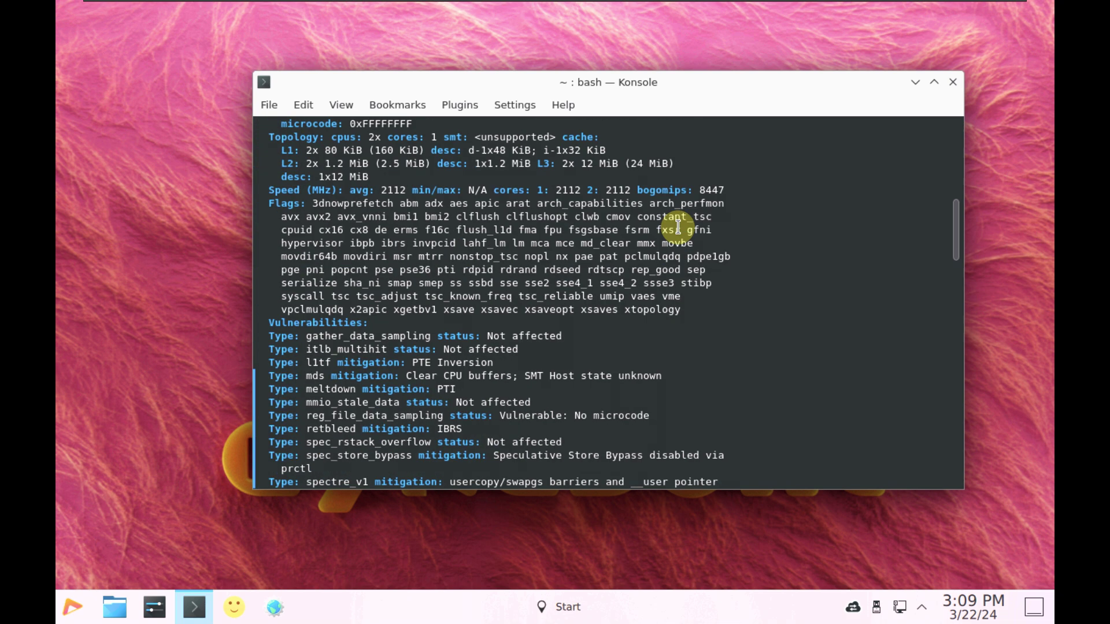
scroll(678, 227, "down", 11)
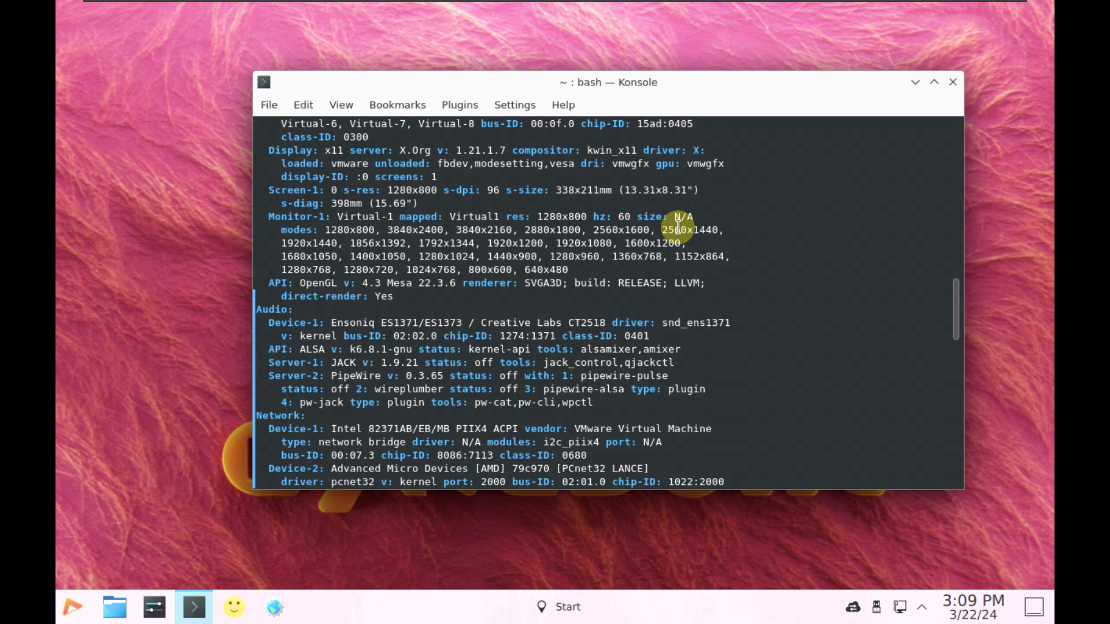
scroll(678, 227, "down", 12)
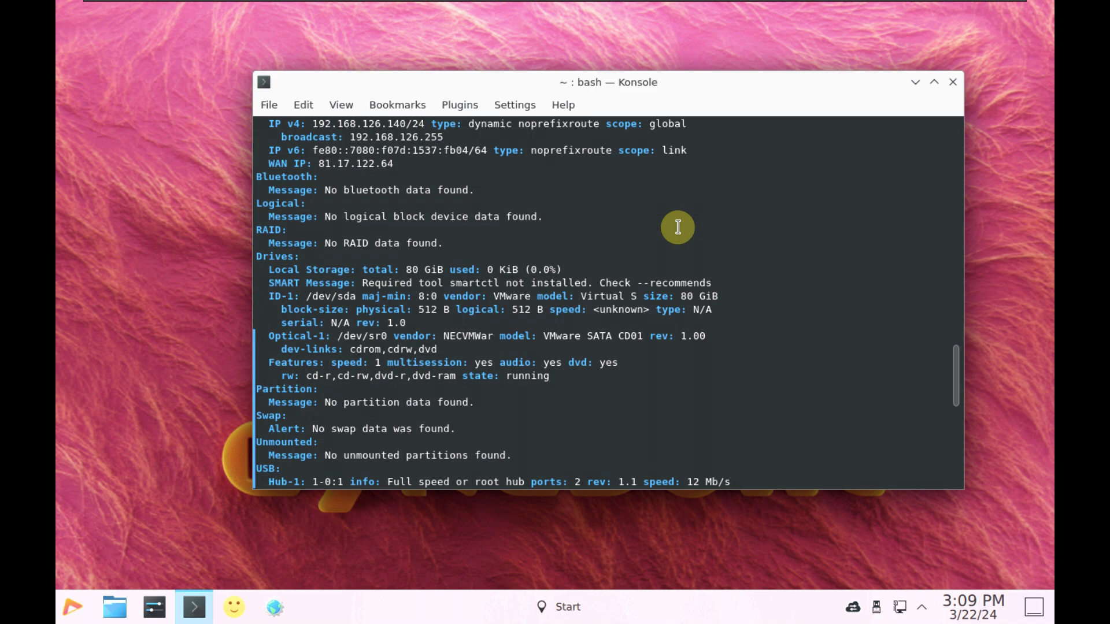
scroll(678, 227, "down", 4)
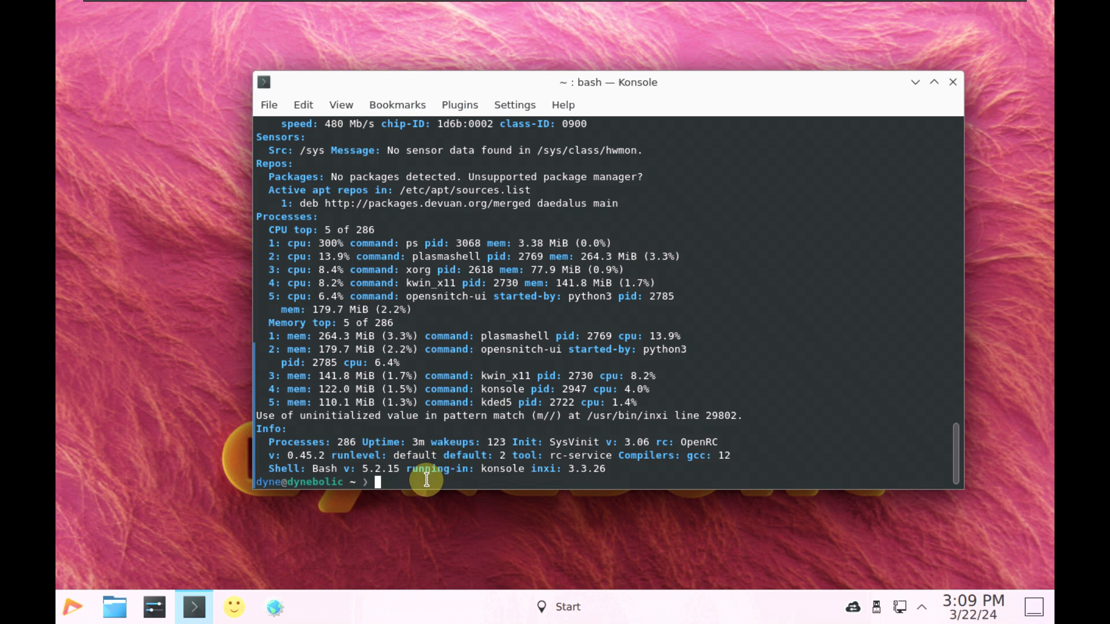
Print the short and basic system summaries in the terminal with "inxi" and "inxi -b"
type("inxi")
key("Return")
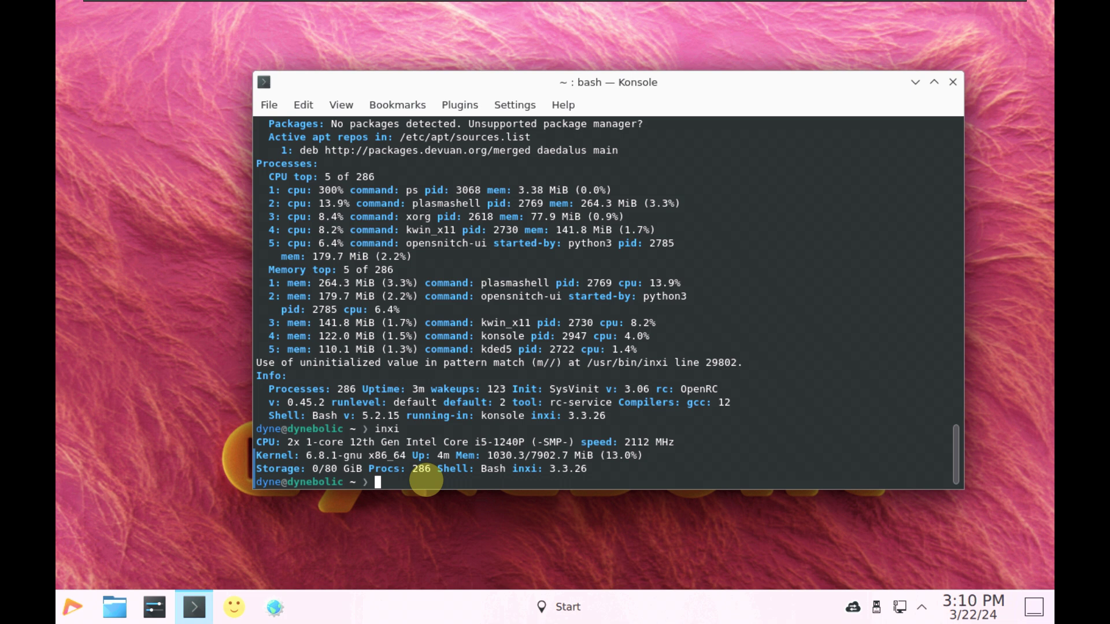
type("inxi -b")
key("Return")
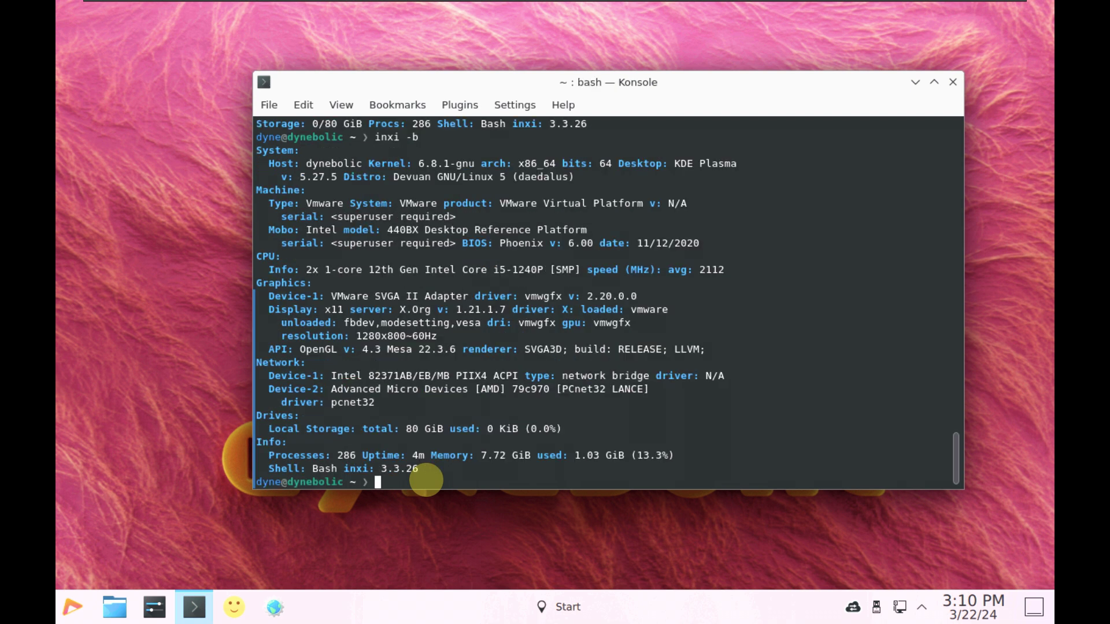
Print the graphics details with "inxi -G" and the full system report with "inxi -F"
type("inxi -G")
key("Return")
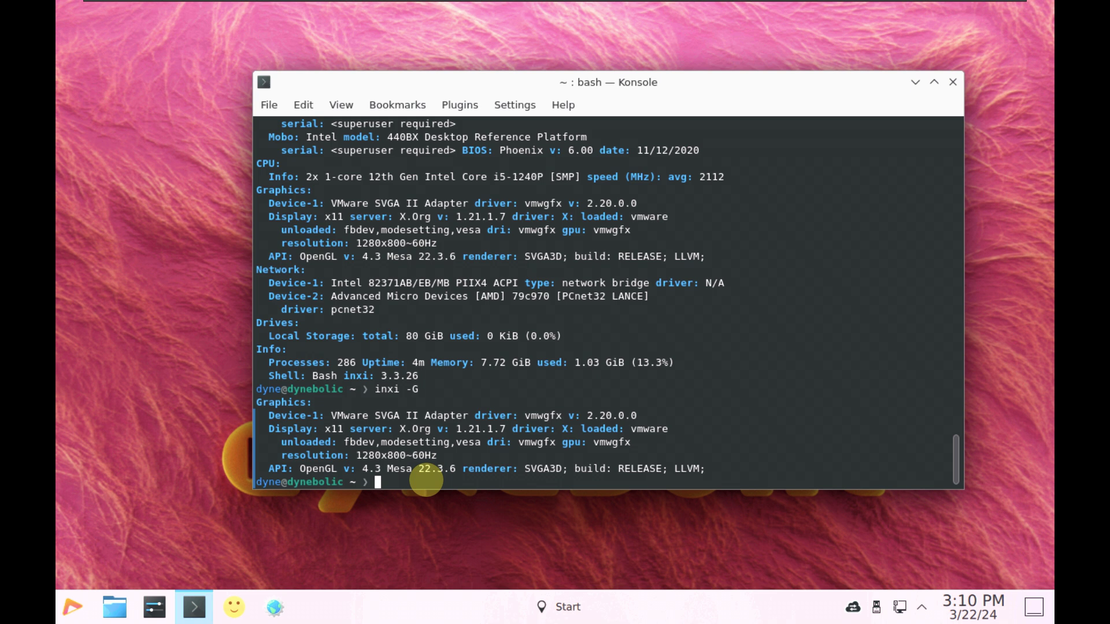
type("inxi -F")
key("Return")
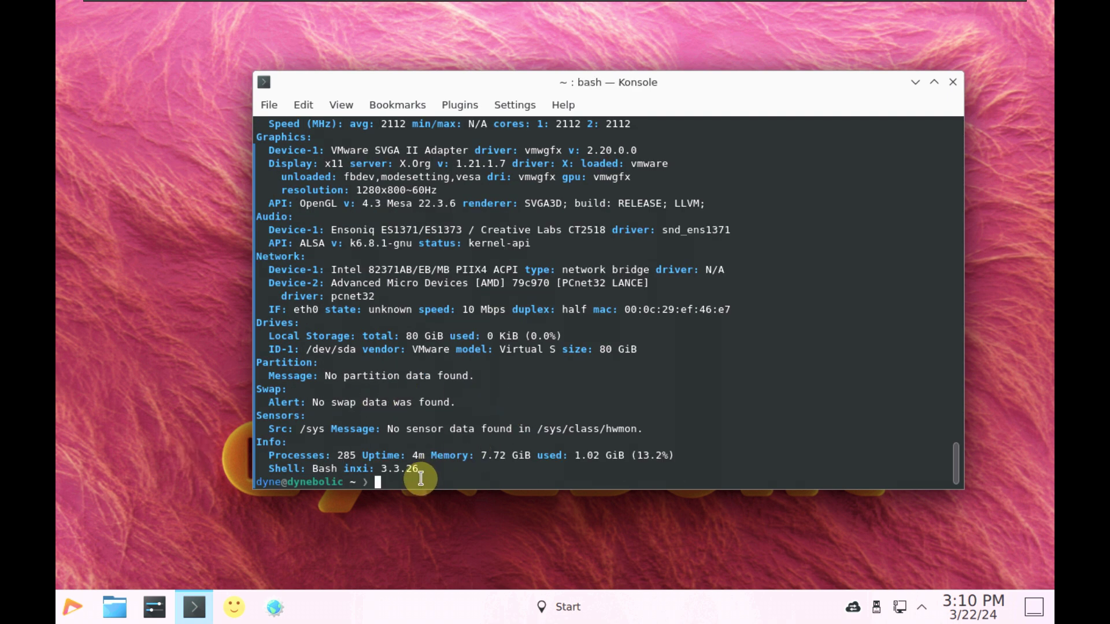
Start htop in the terminal and look through its list of running processes
type("htop")
key("Return")
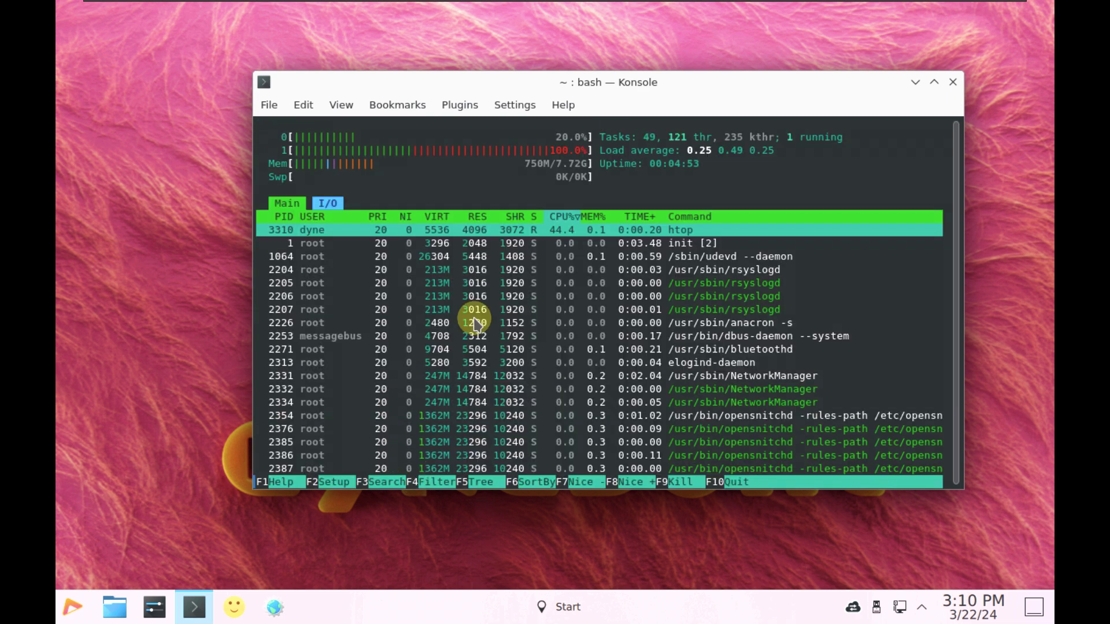
scroll(471, 292, "down", 8)
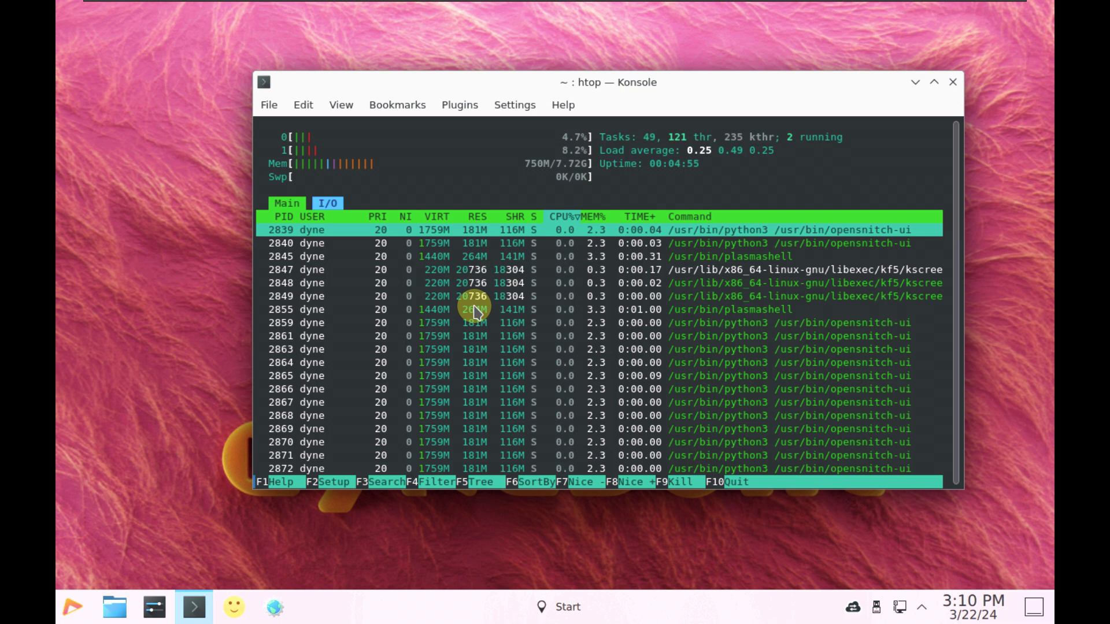
scroll(474, 312, "down", 3)
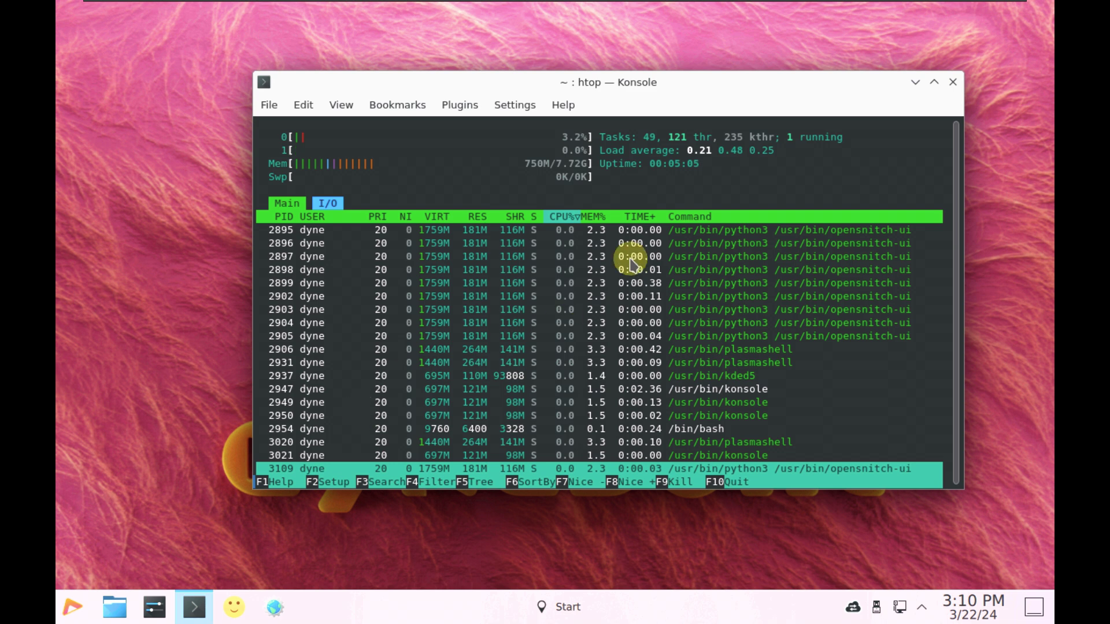
View the About Konsole information once more, and close the Konsole window despite the running htop process
left_click(563, 105)
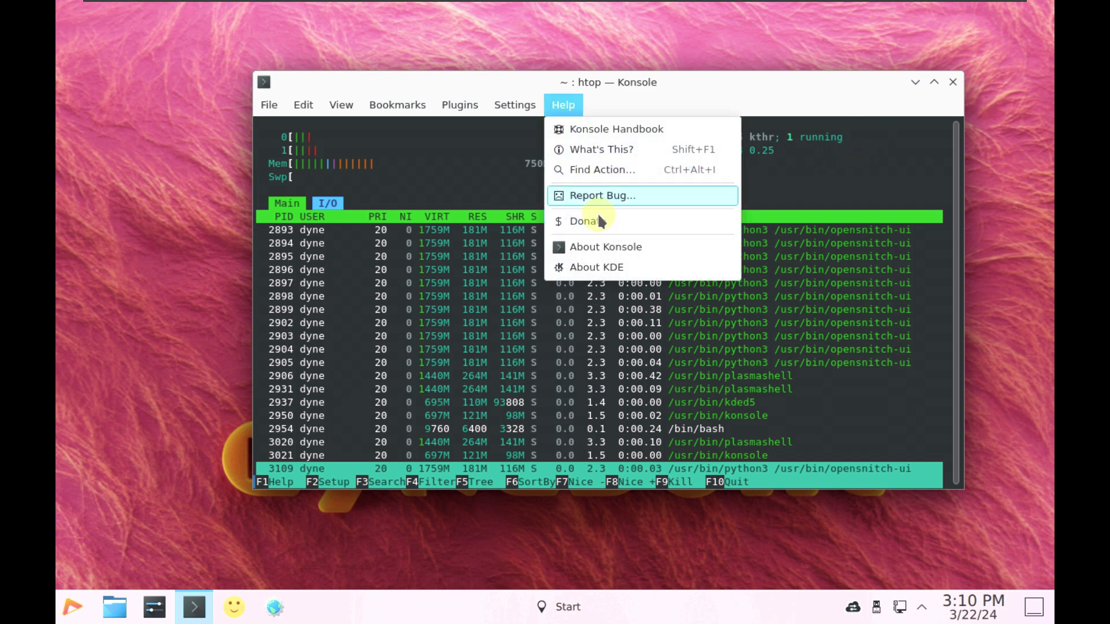
left_click(601, 247)
left_click(673, 337)
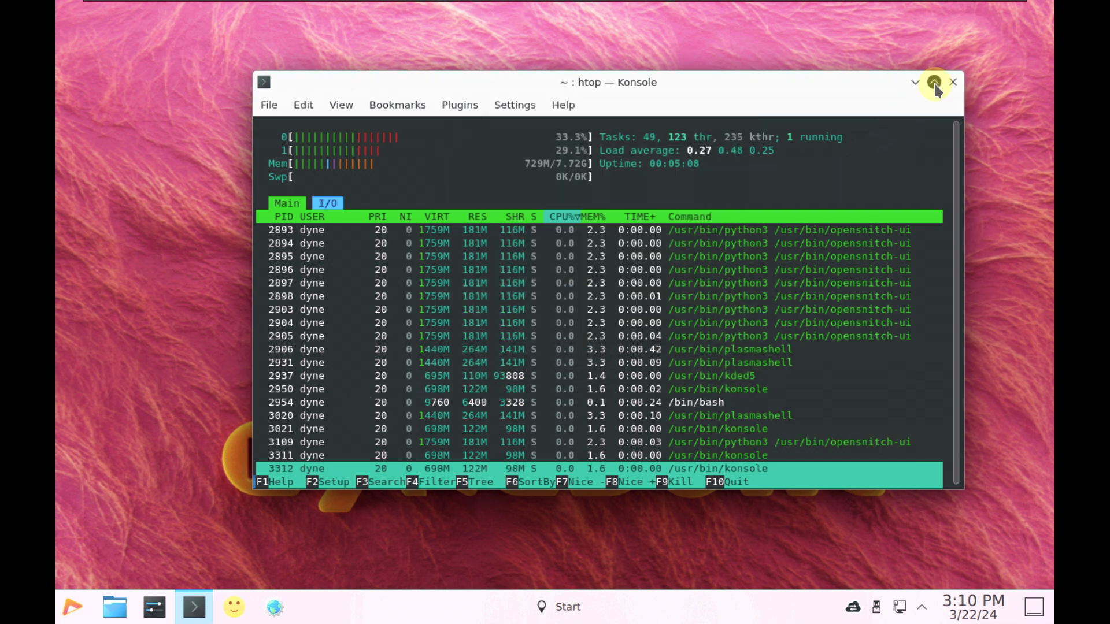
left_click(952, 82)
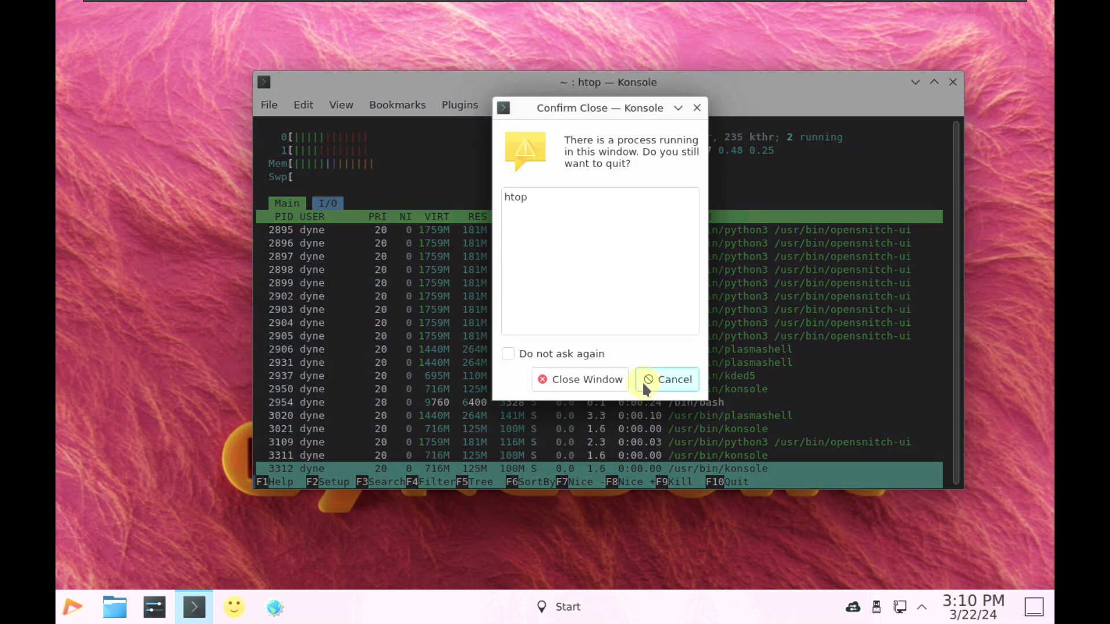
left_click(552, 379)
View the desktop calendar and the Status and Notifications popup, closing each one
left_click(967, 603)
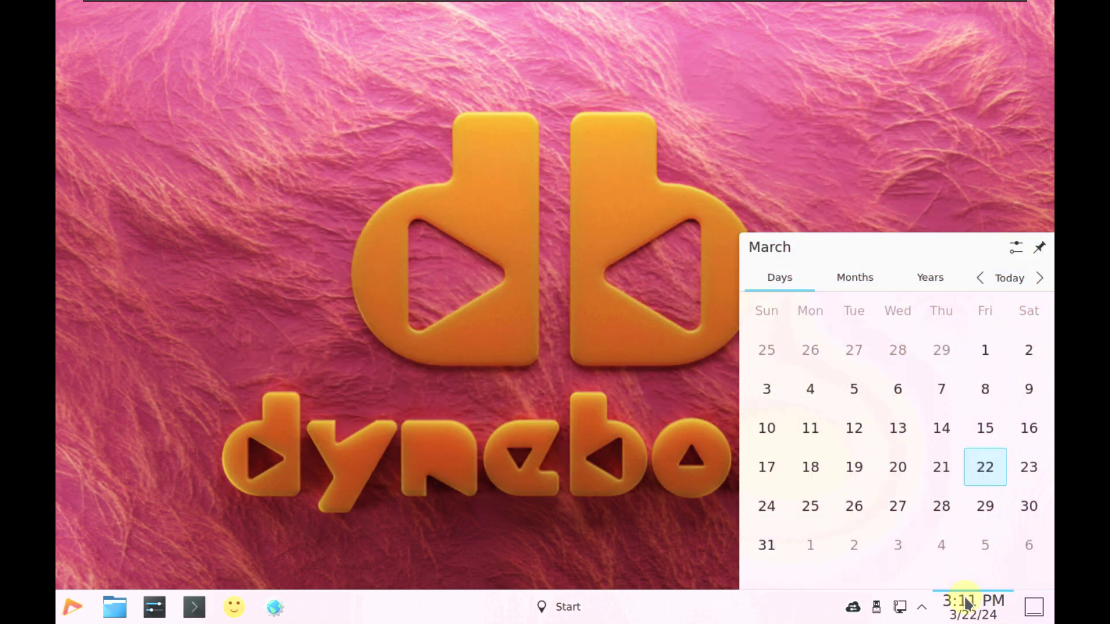
left_click(966, 603)
left_click(922, 607)
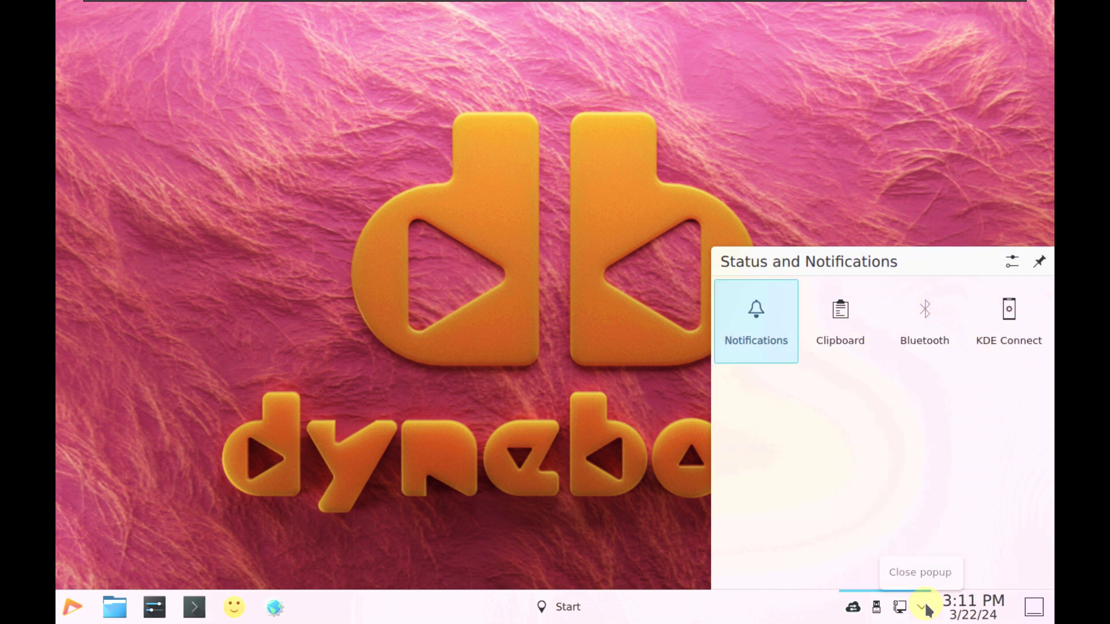
left_click(924, 608)
Check the network connections, removable devices and OpenSnitch options in the system tray, dismissing each without changes
left_click(902, 608)
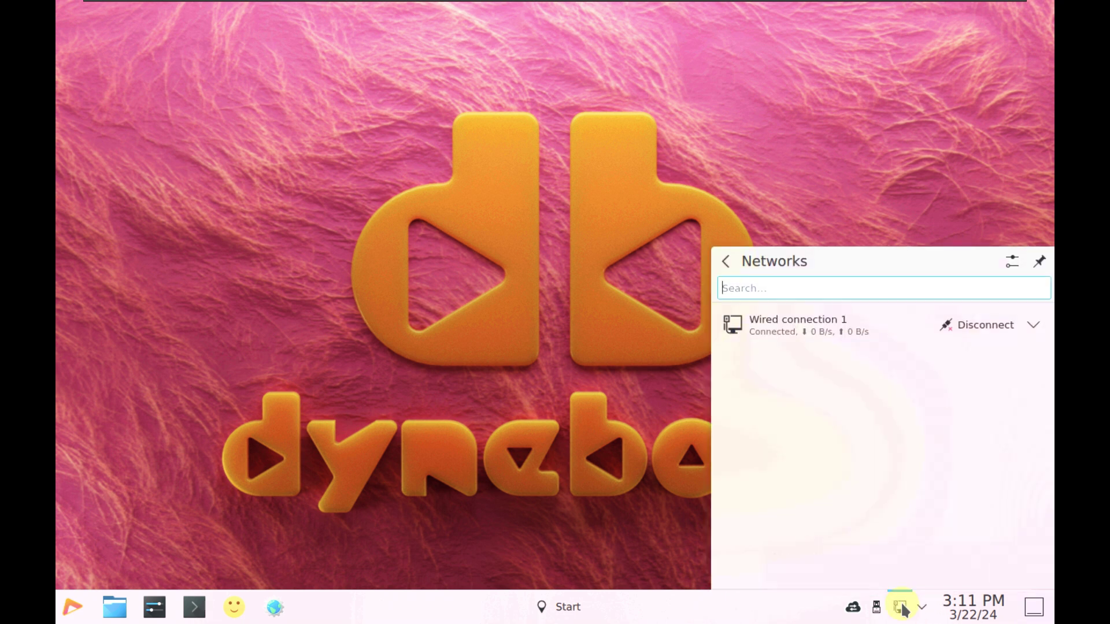
left_click(901, 608)
left_click(876, 607)
left_click(876, 607)
right_click(854, 608)
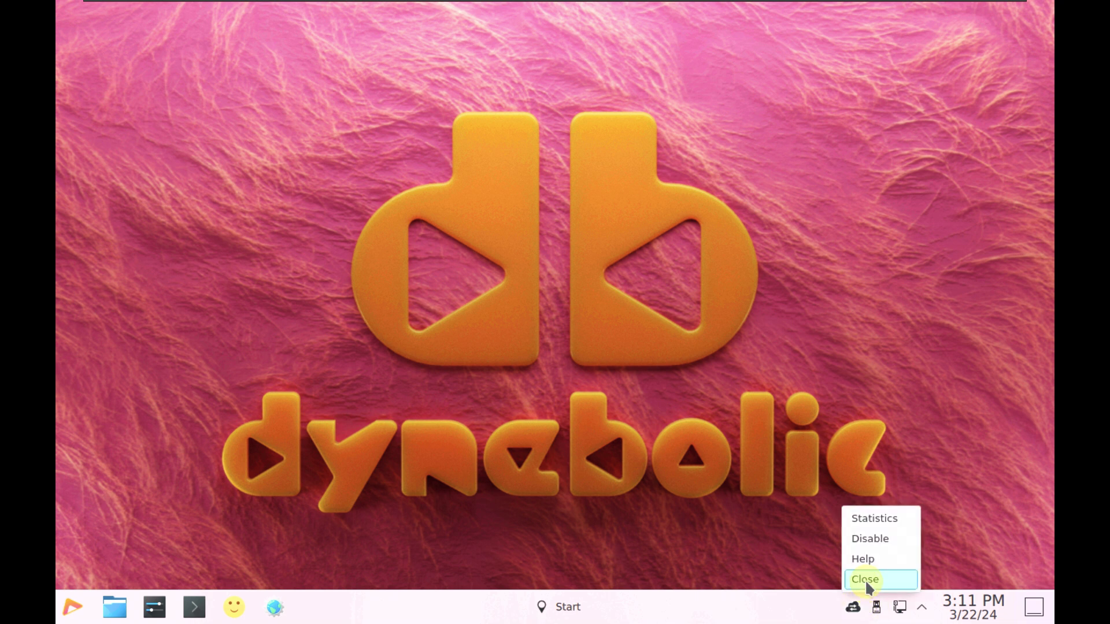
left_click(557, 474)
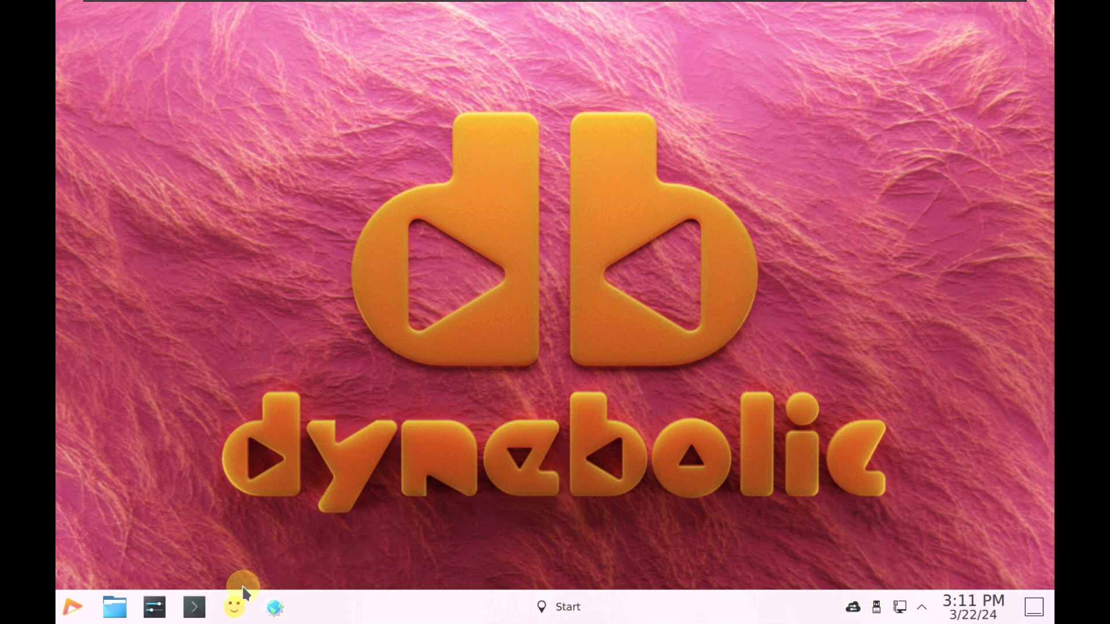
Open the Dolphin file manager, view its About Dolphin version and license information, and close both windows
left_click(119, 608)
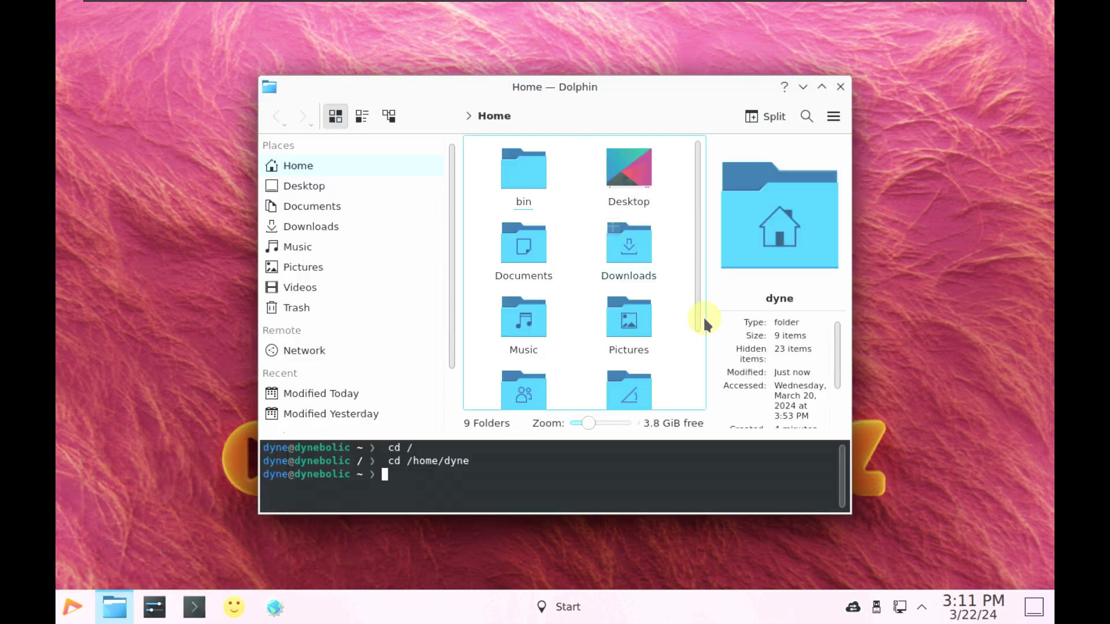
left_click(834, 117)
mouse_move(835, 416)
left_click(702, 536)
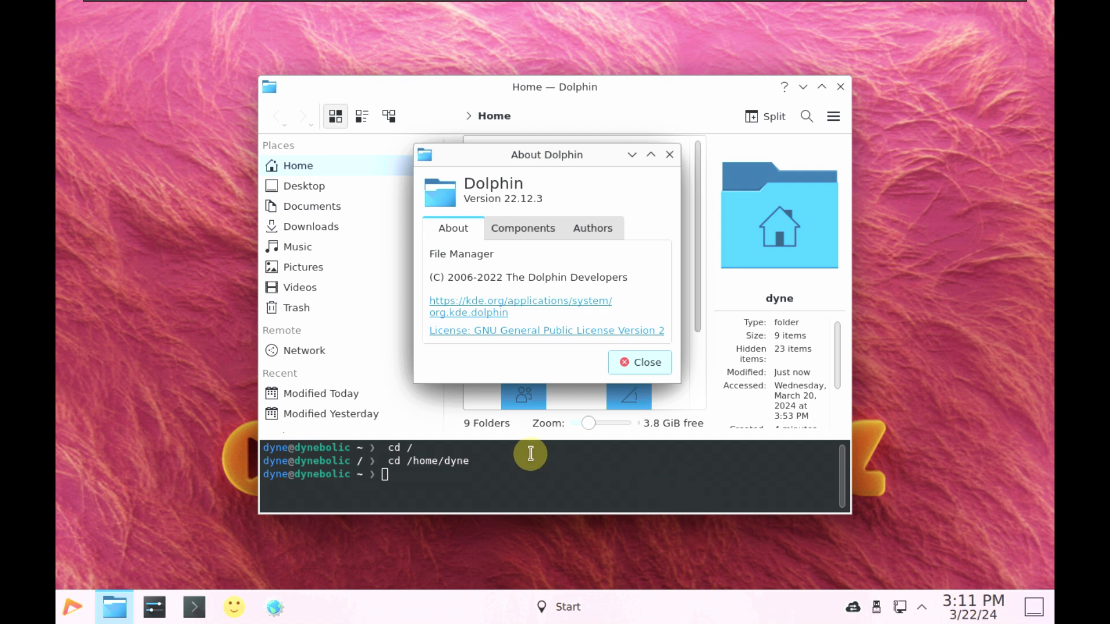
left_click(638, 366)
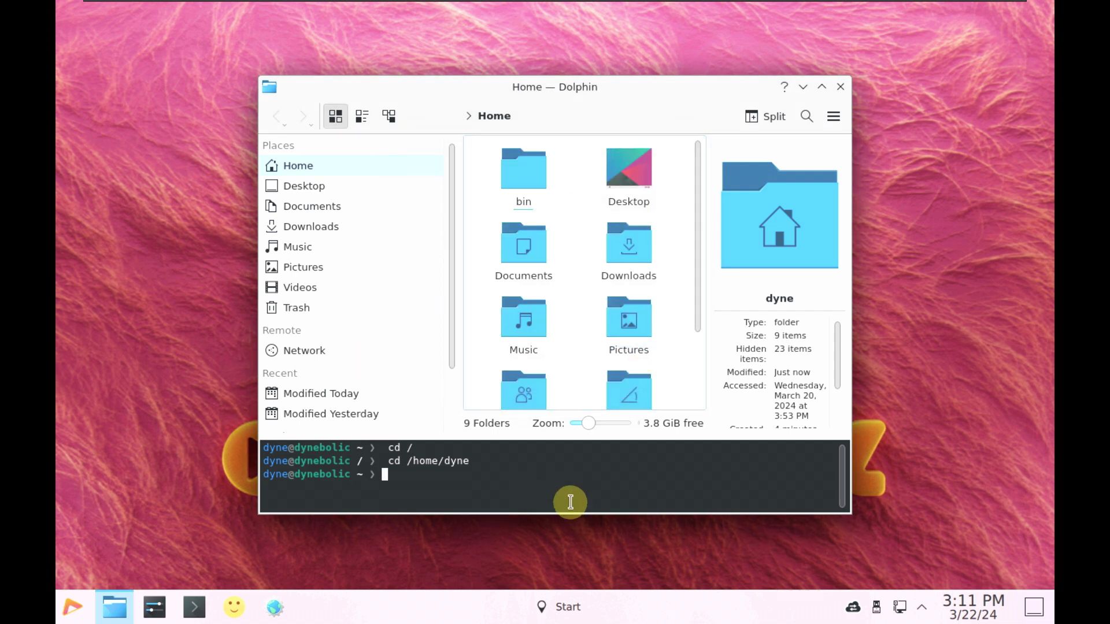
left_click(839, 87)
Reopen Dolphin, display the root directory (/) from the devices list, and maximize the window
left_click(117, 612)
scroll(327, 227, "down", 2)
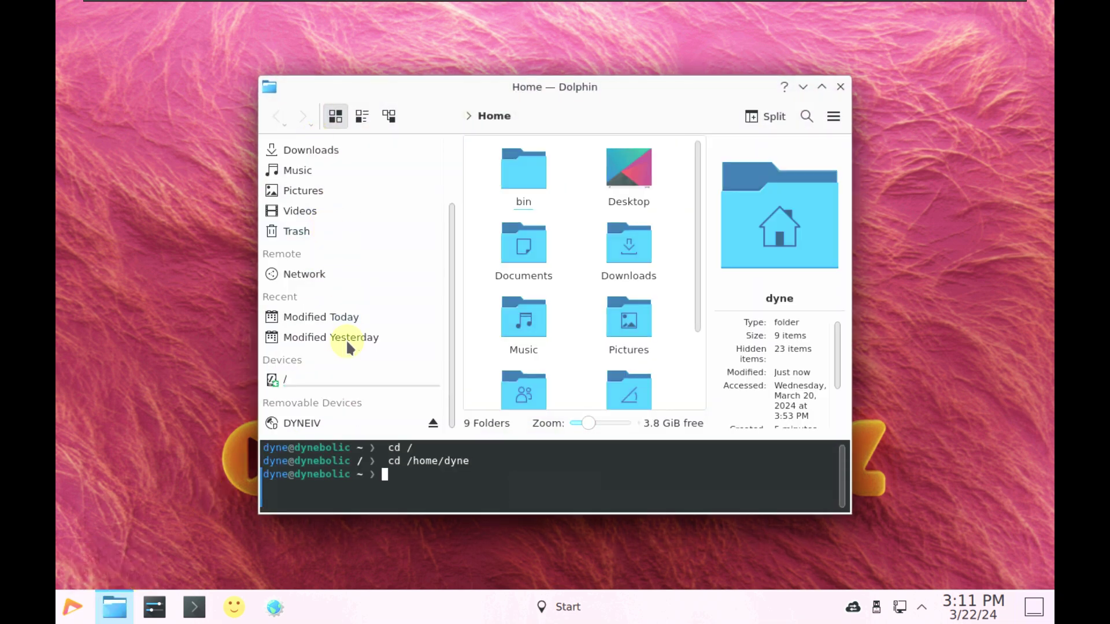
left_click(345, 385)
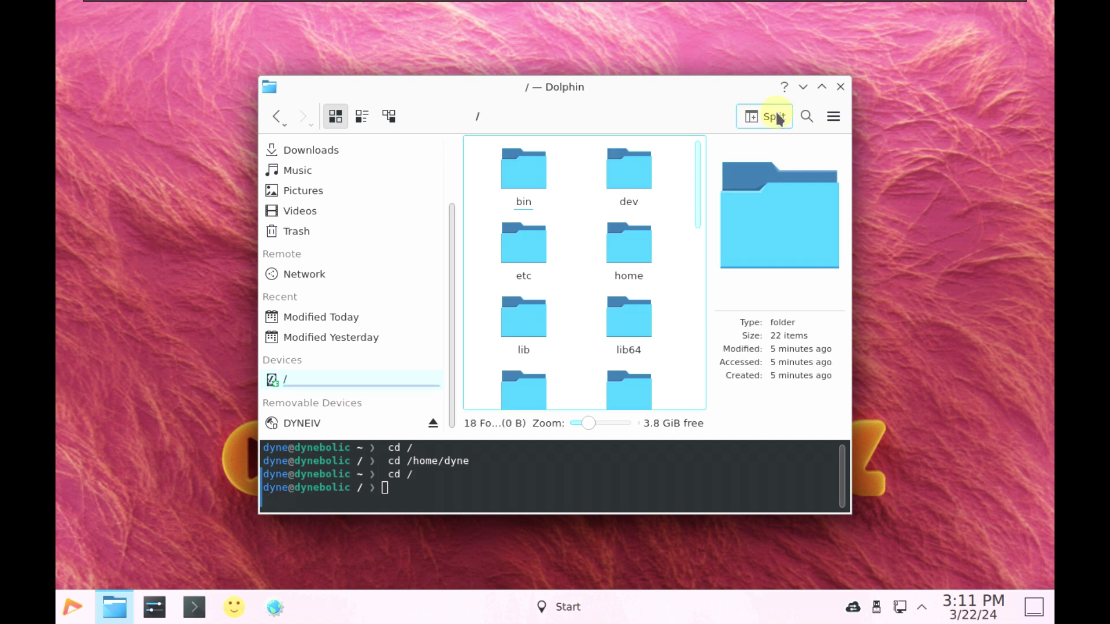
left_click(822, 87)
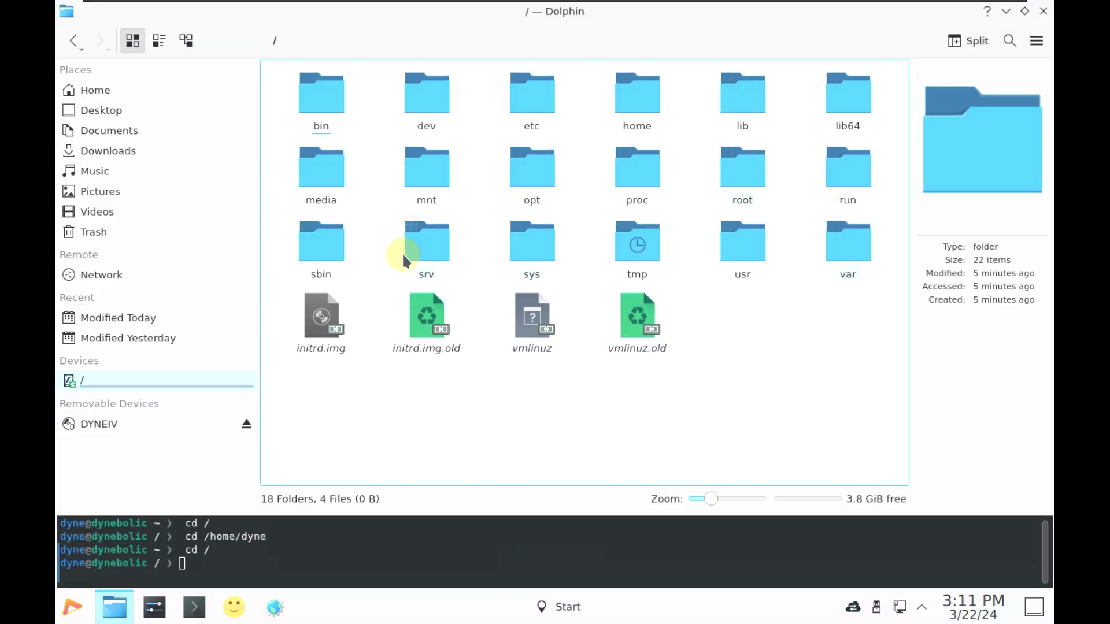
Browse the sys folder, looking into its kernel and firmware subfolders, and close Dolphin
left_click(520, 257)
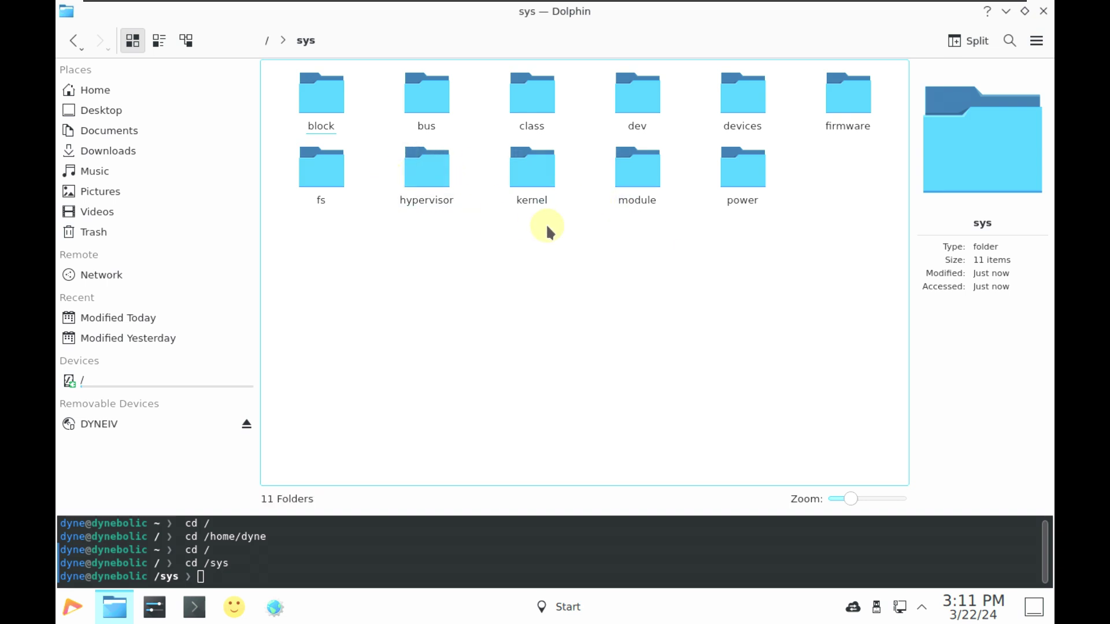
left_click(547, 189)
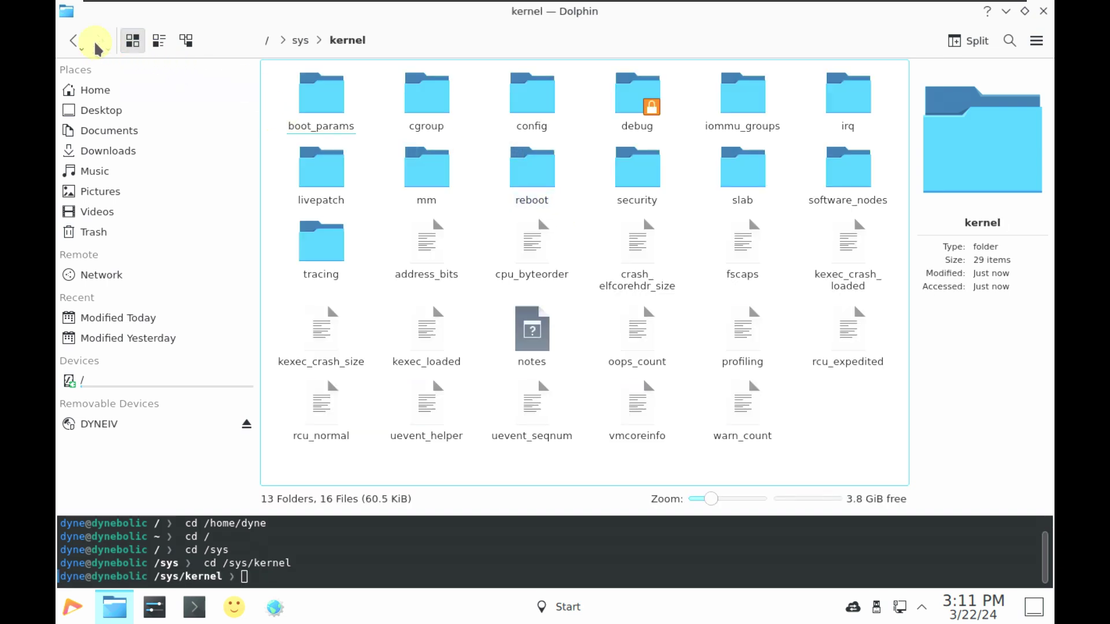
left_click(78, 42)
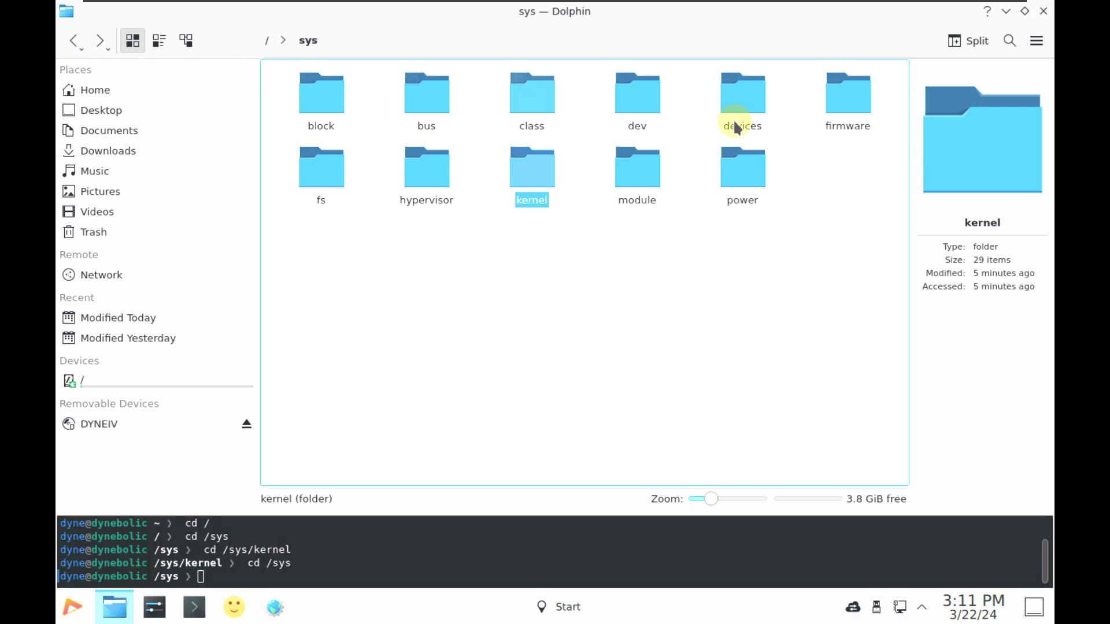
left_click(831, 120)
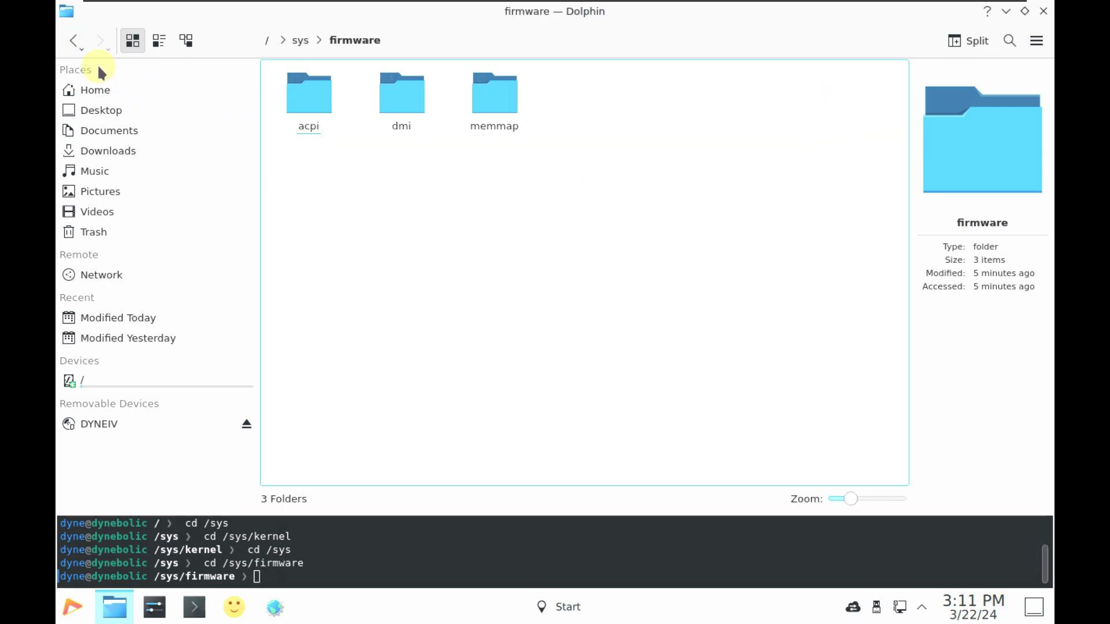
left_click(73, 40)
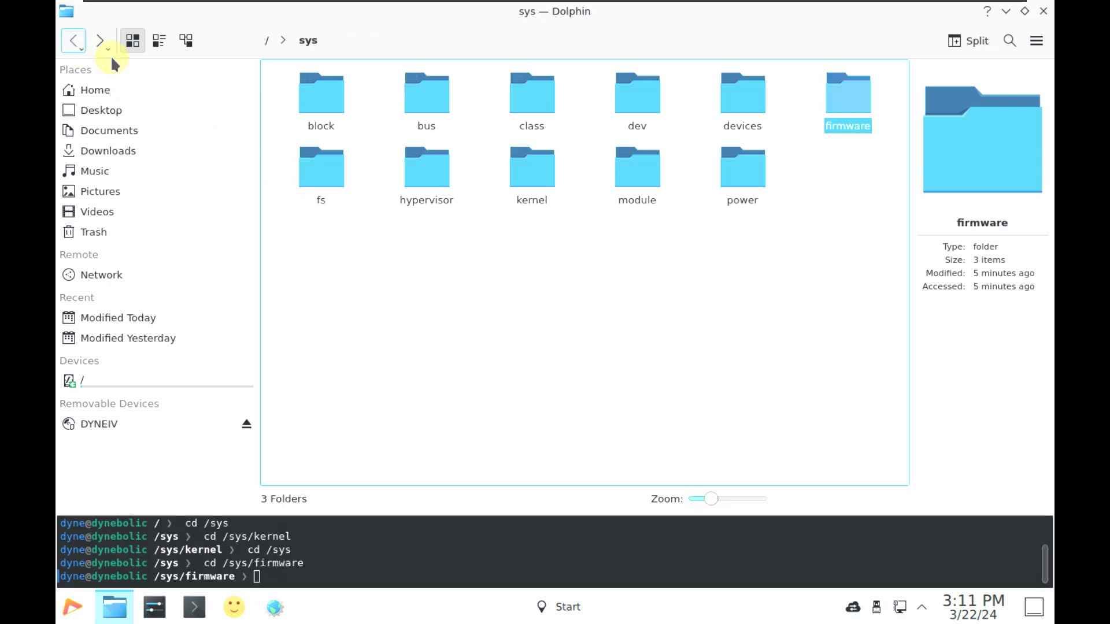
left_click(1042, 12)
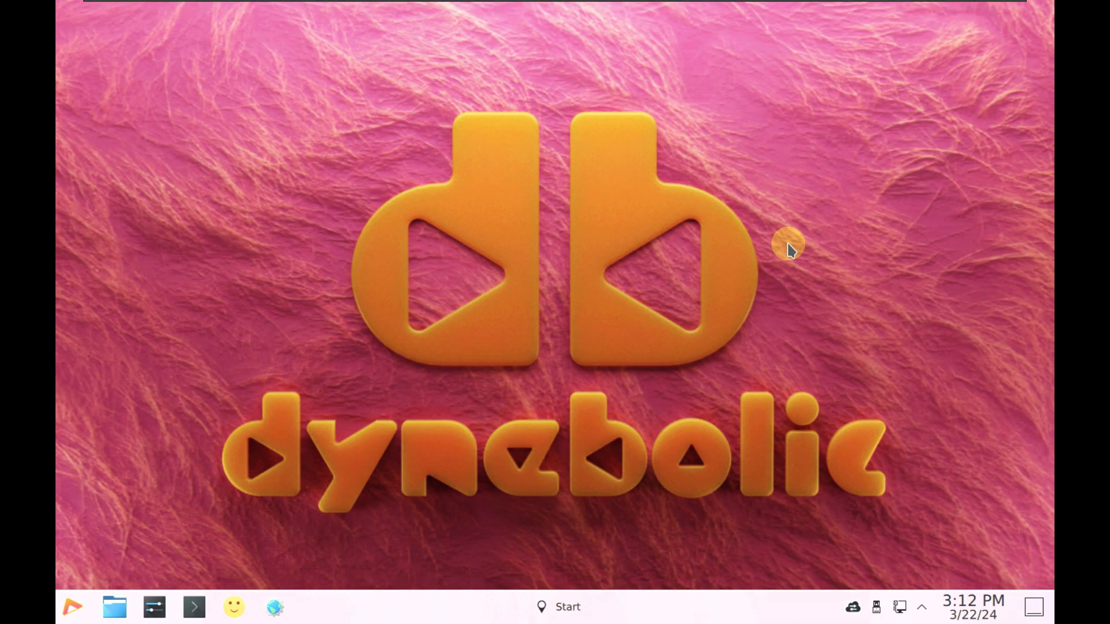
Open the desktop and wallpaper settings, maximize the window, and view the About and Wallpaper pages
right_click(238, 226)
left_click(331, 234)
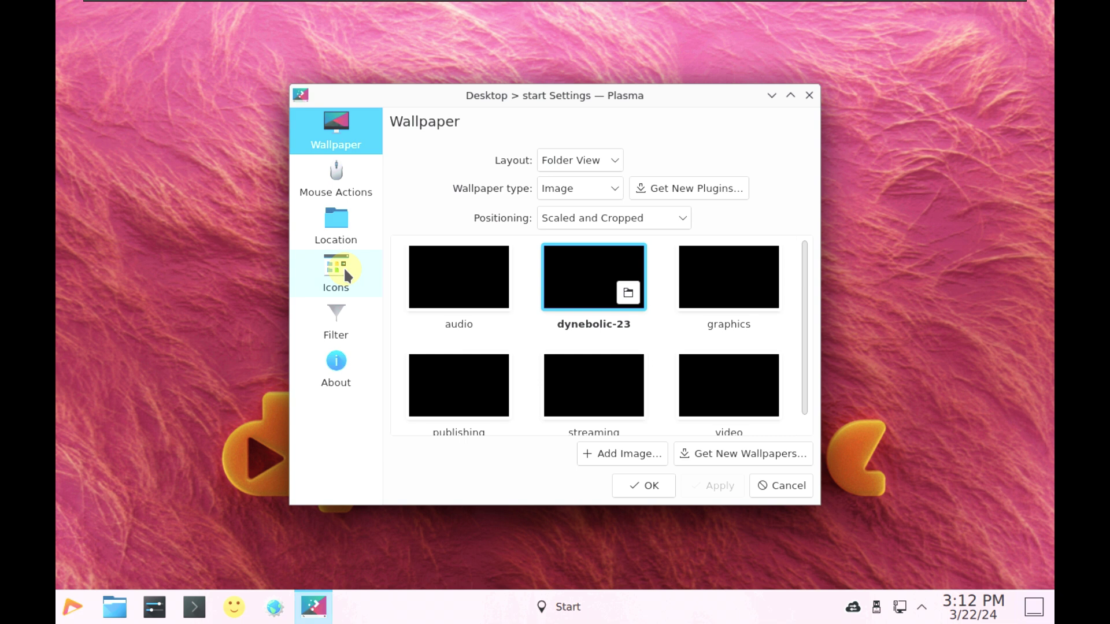
left_click(788, 97)
left_click(127, 303)
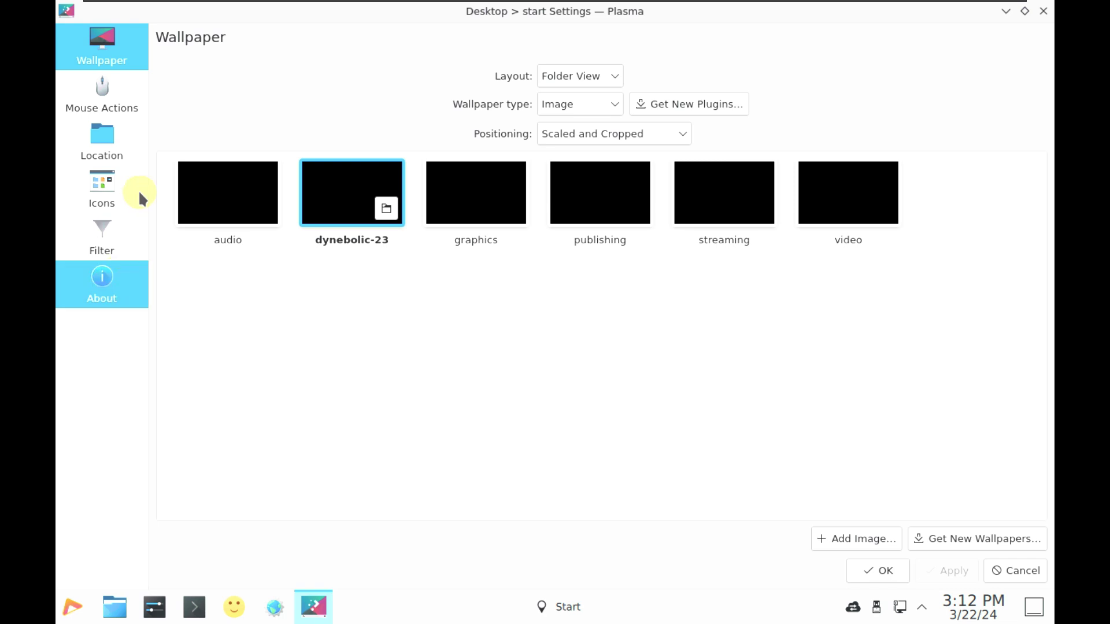
left_click(121, 64)
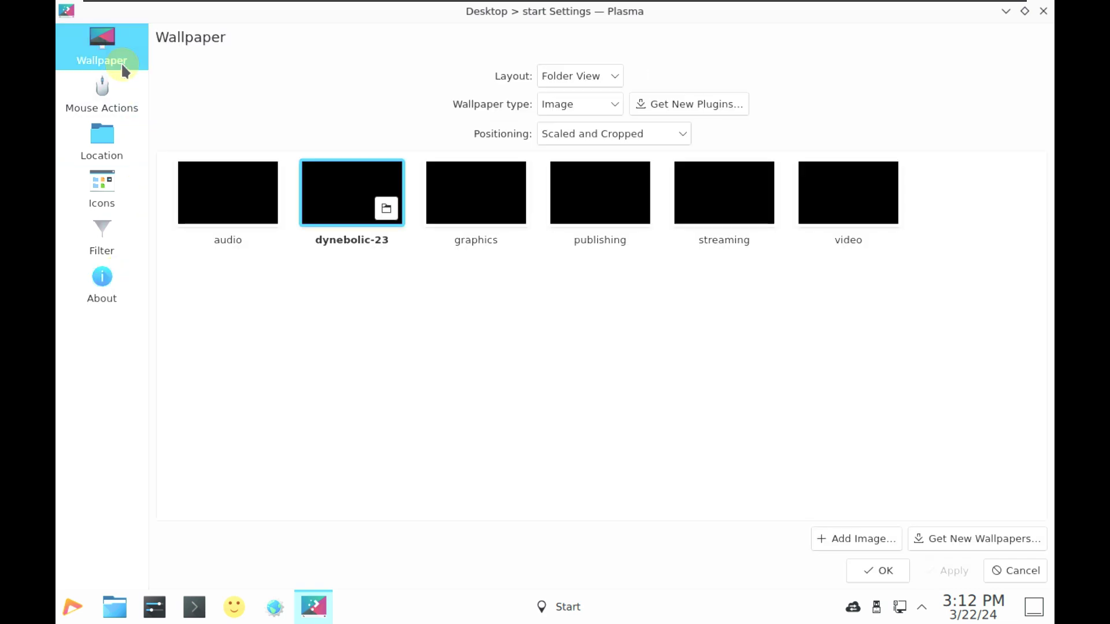
Set the desktop wallpaper to the graphics image and close the desktop settings with the change accepted
left_click(501, 184)
left_click(913, 572)
left_click(886, 568)
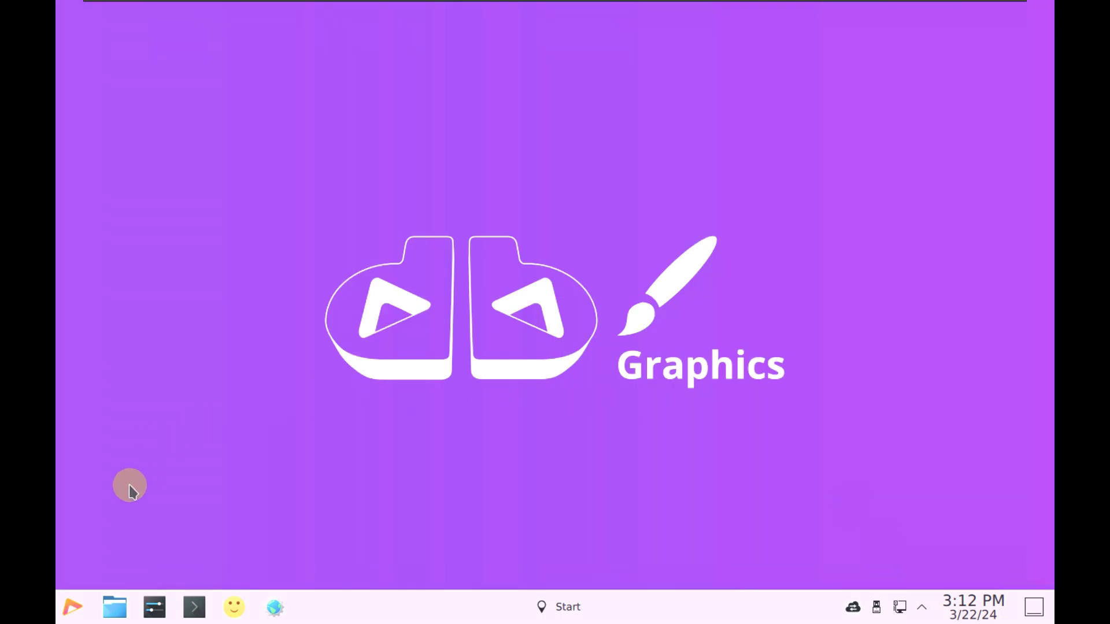
Launch Thunderbird and the Konqueror web browser, and allow both programs' network connections in OpenSnitch until reboot
left_click(73, 608)
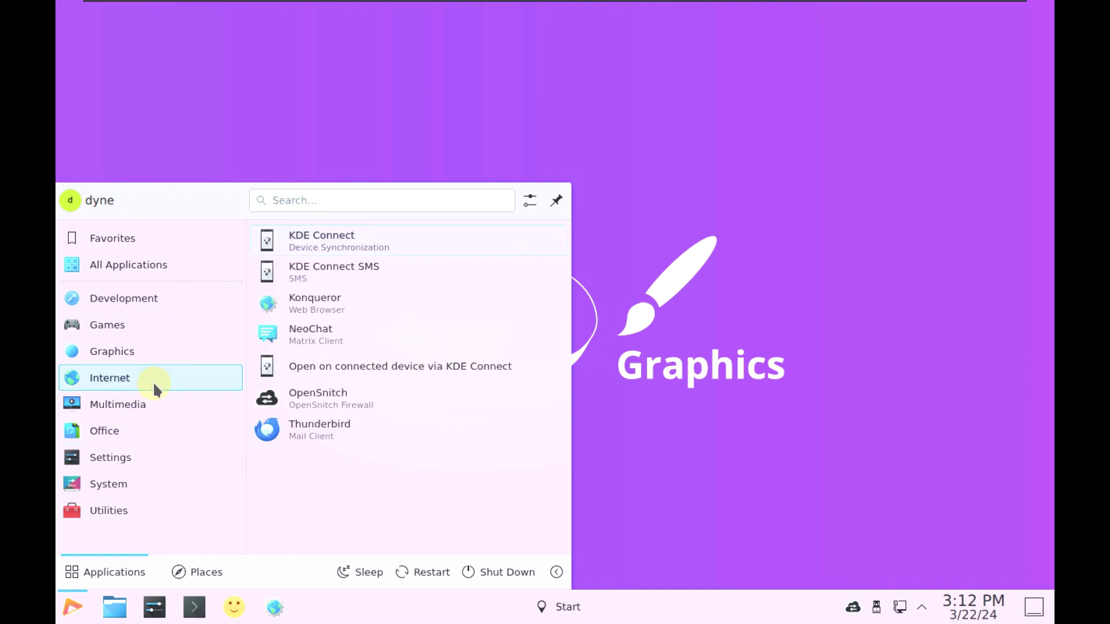
mouse_move(166, 376)
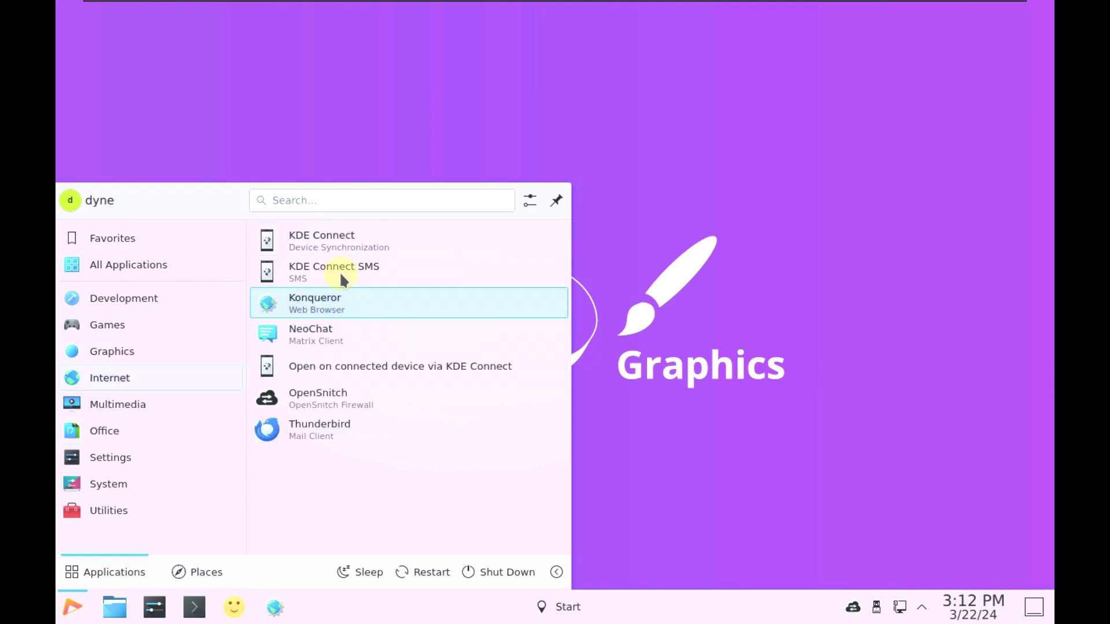
left_click(370, 429)
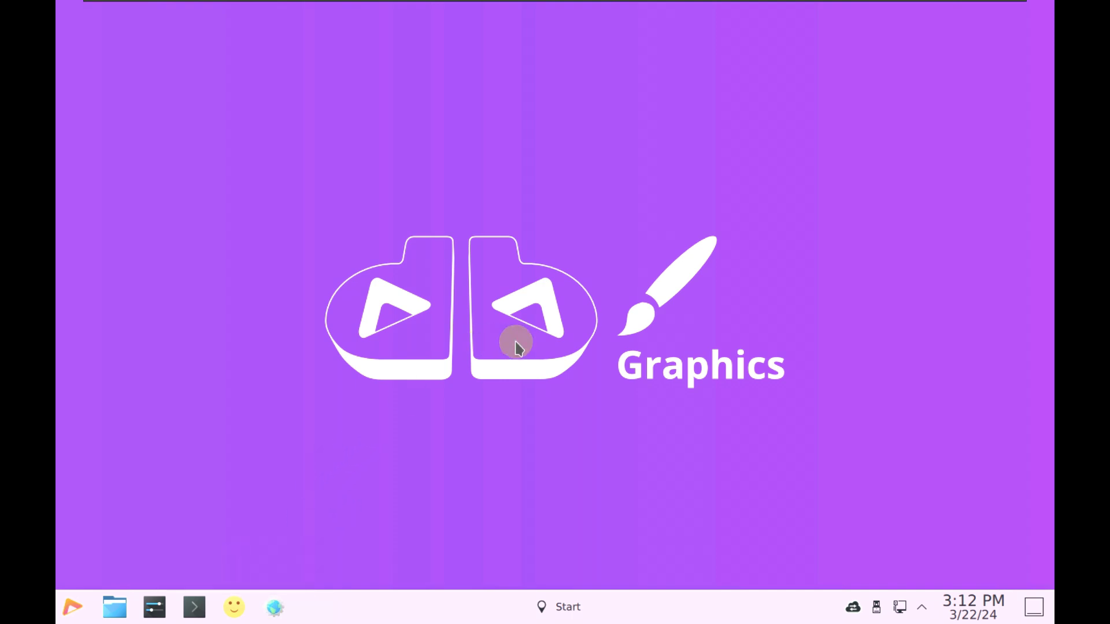
left_click(282, 618)
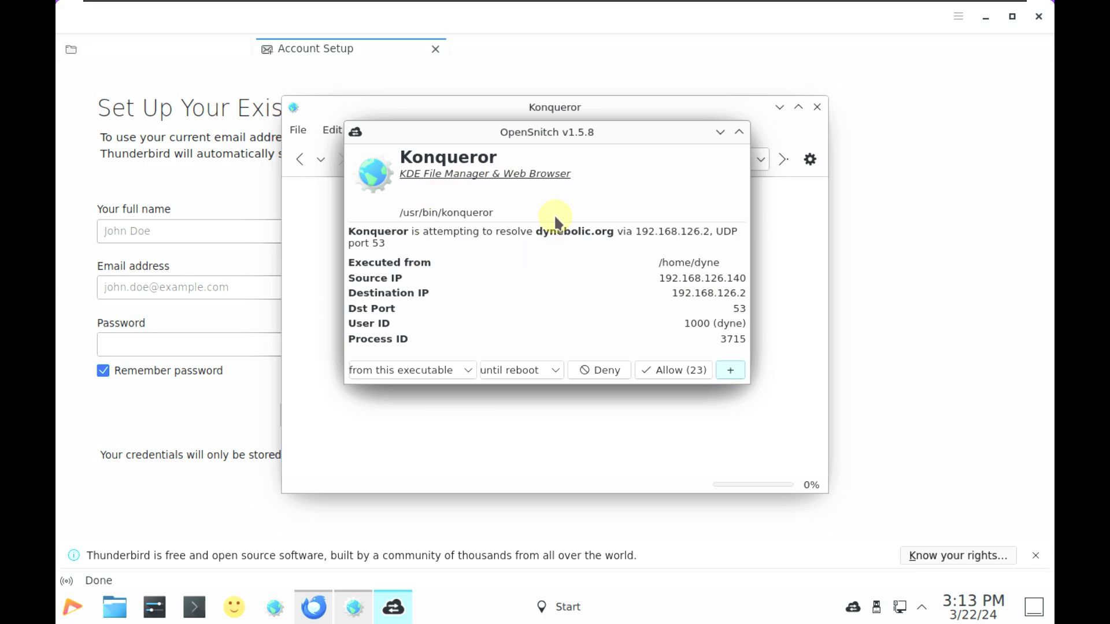
left_click(654, 370)
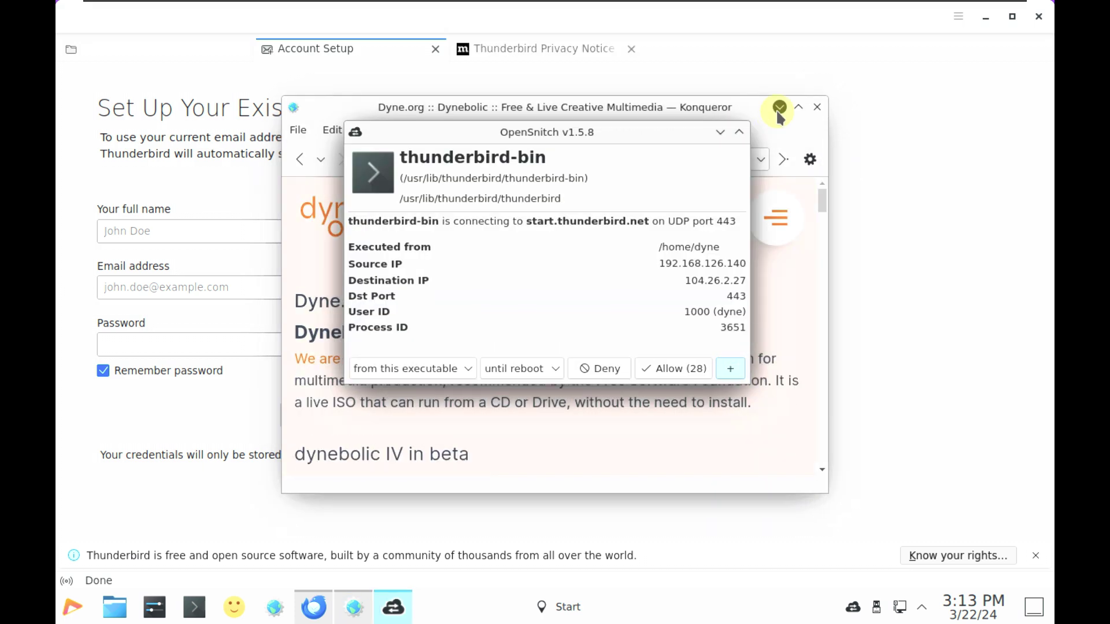
left_click(648, 369)
Bring Thunderbird to the front and close its Account Setup and Thunderbird Privacy Notice tabs
left_click(225, 433)
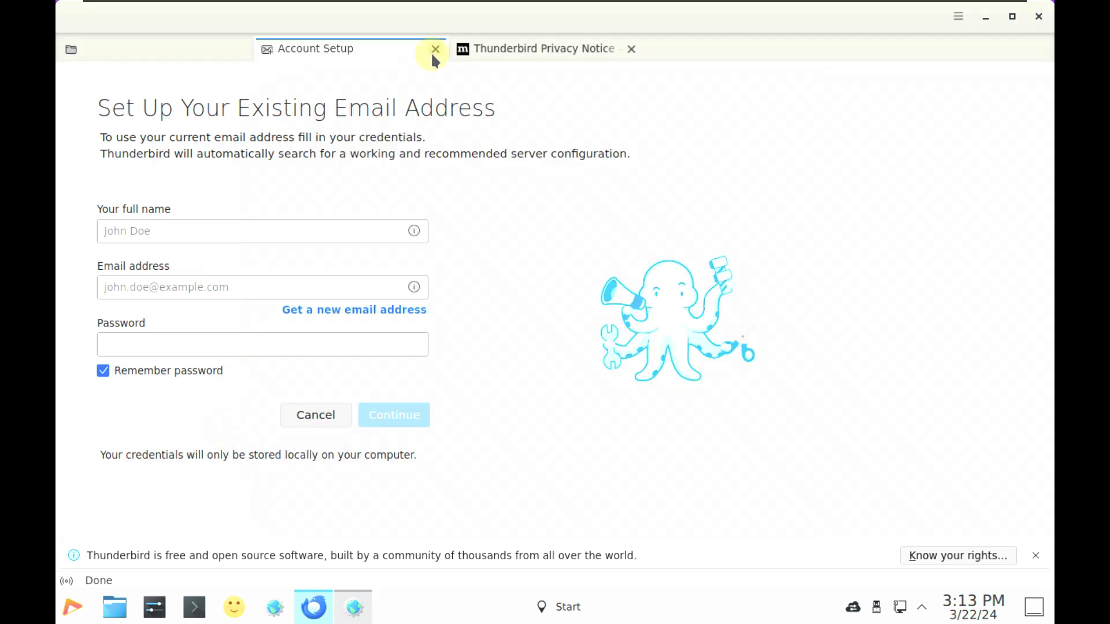
left_click(435, 50)
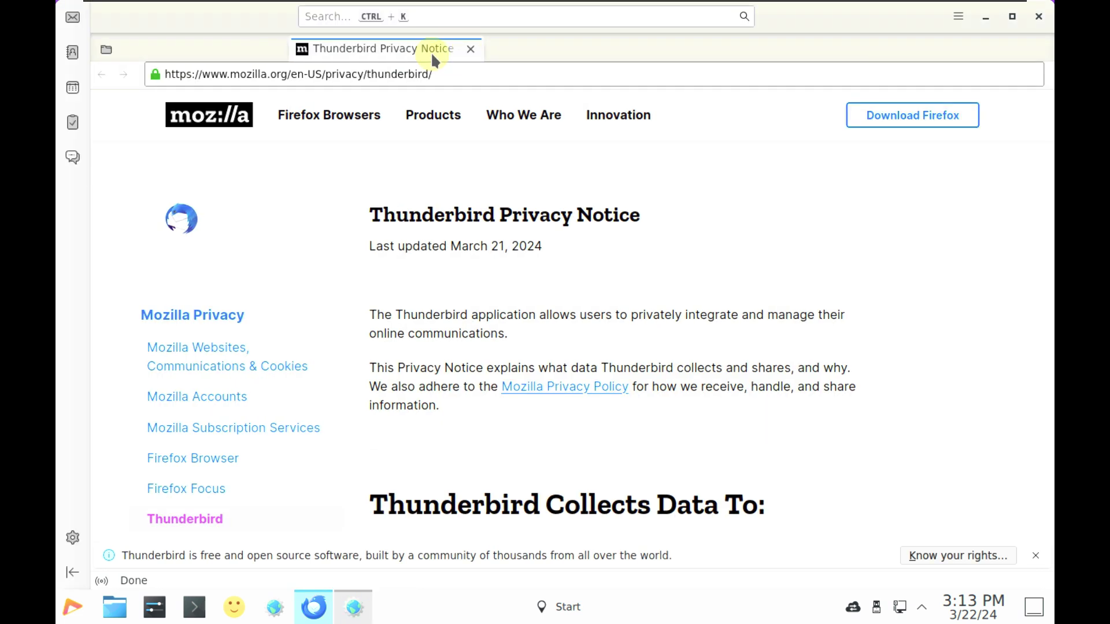
left_click(474, 50)
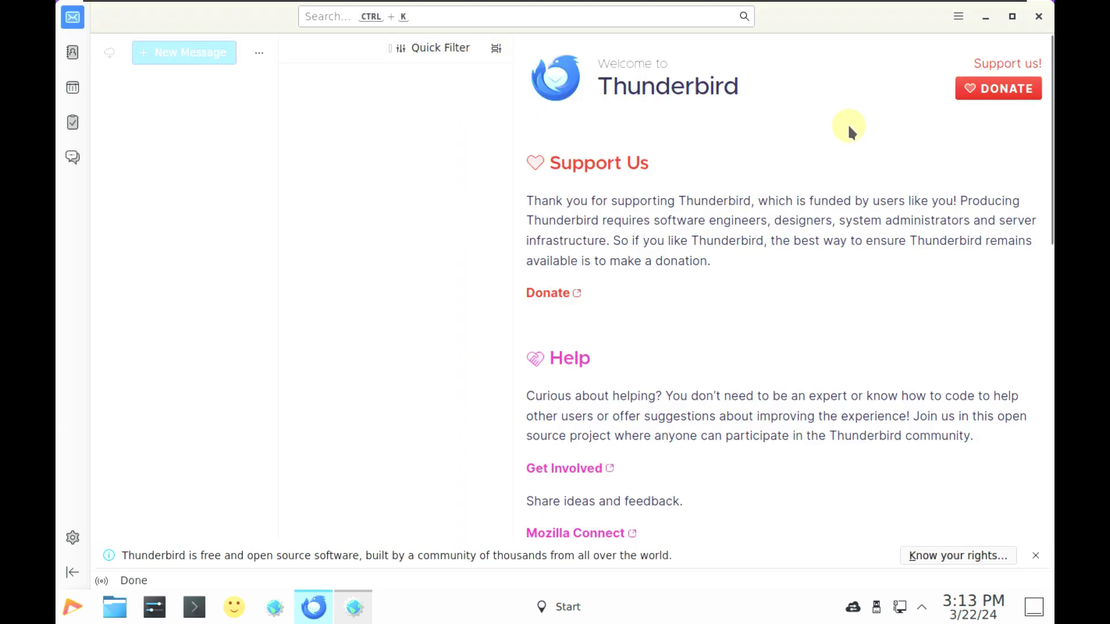
View the About Mozilla Thunderbird version information, and close both Thunderbird and its About window
left_click(958, 16)
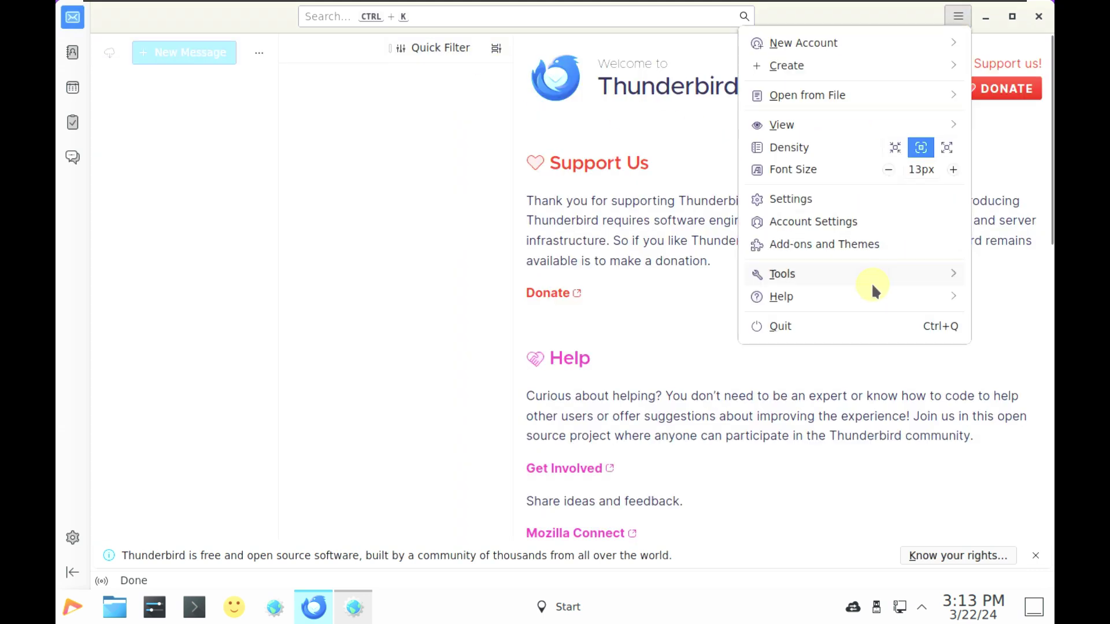
left_click(865, 292)
left_click(813, 276)
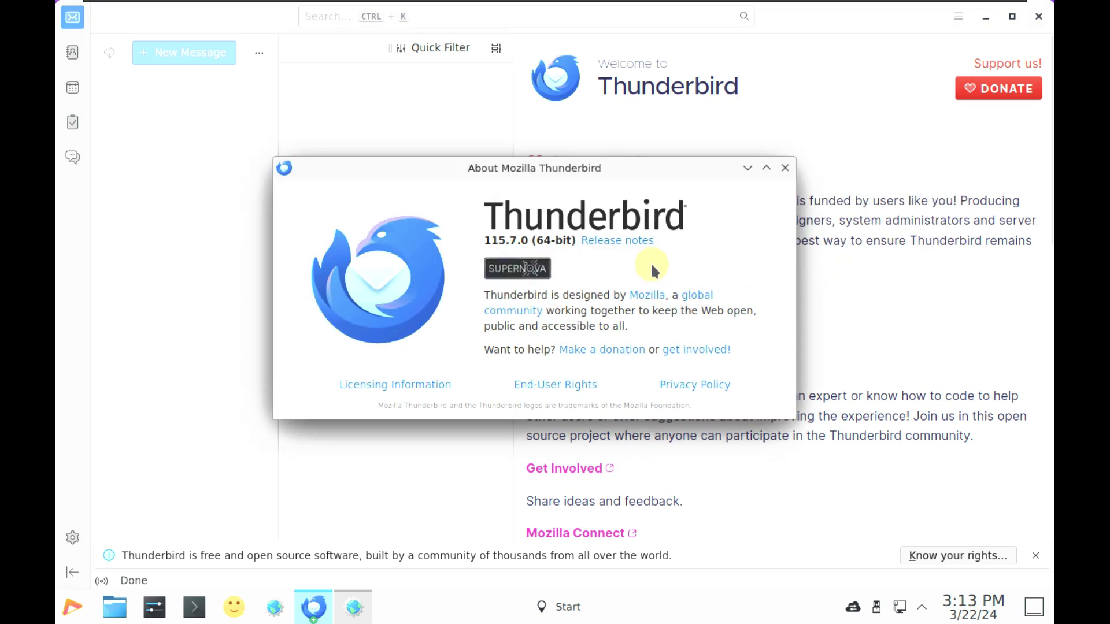
left_click(1039, 17)
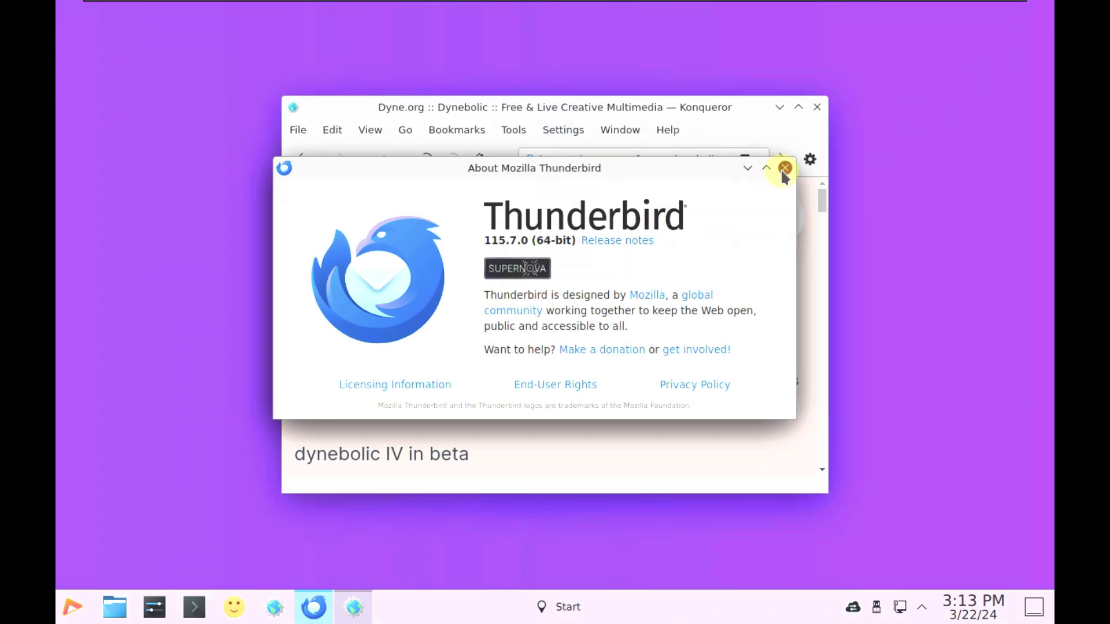
left_click(784, 167)
Maximize Konqueror, highlight the dyne.org page address, view the About Konqueror version information and close it
left_click(799, 107)
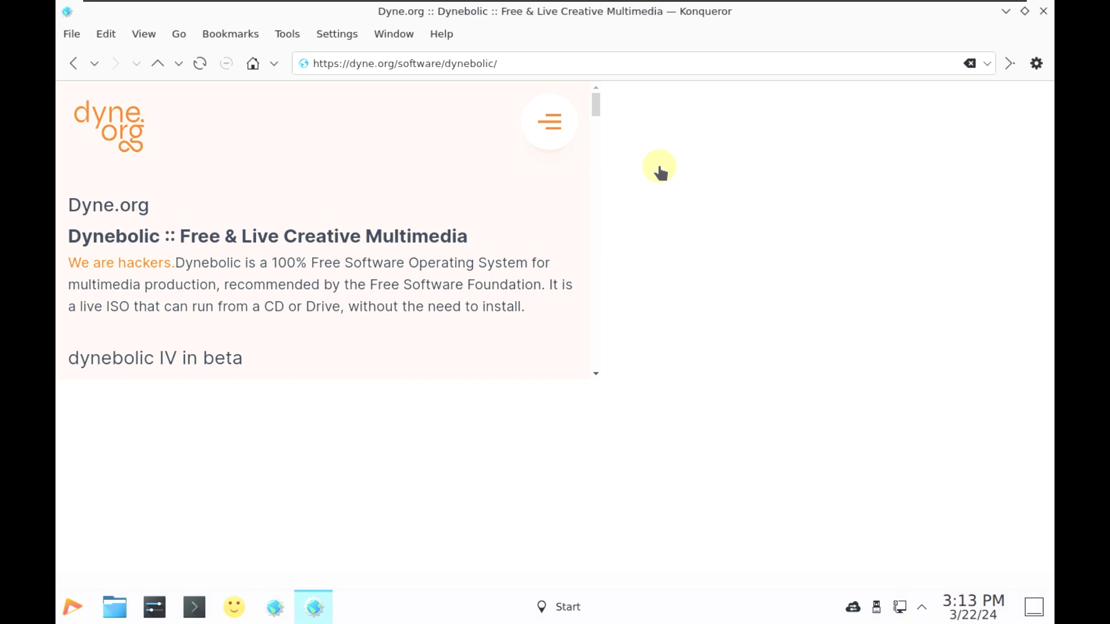
left_click_drag(499, 64, 312, 65)
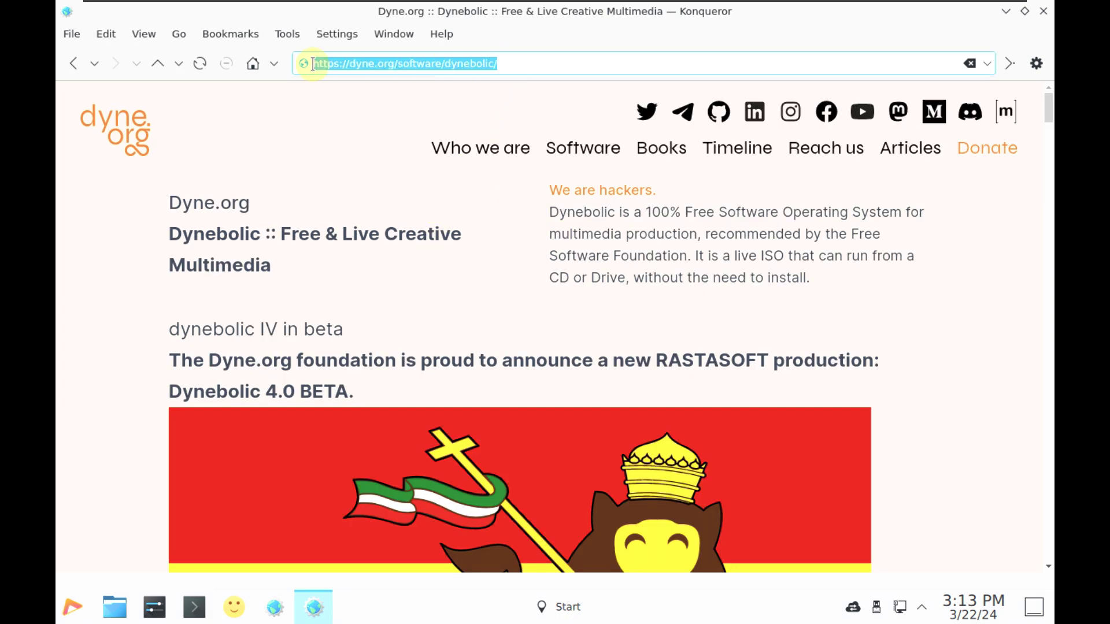
left_click(432, 33)
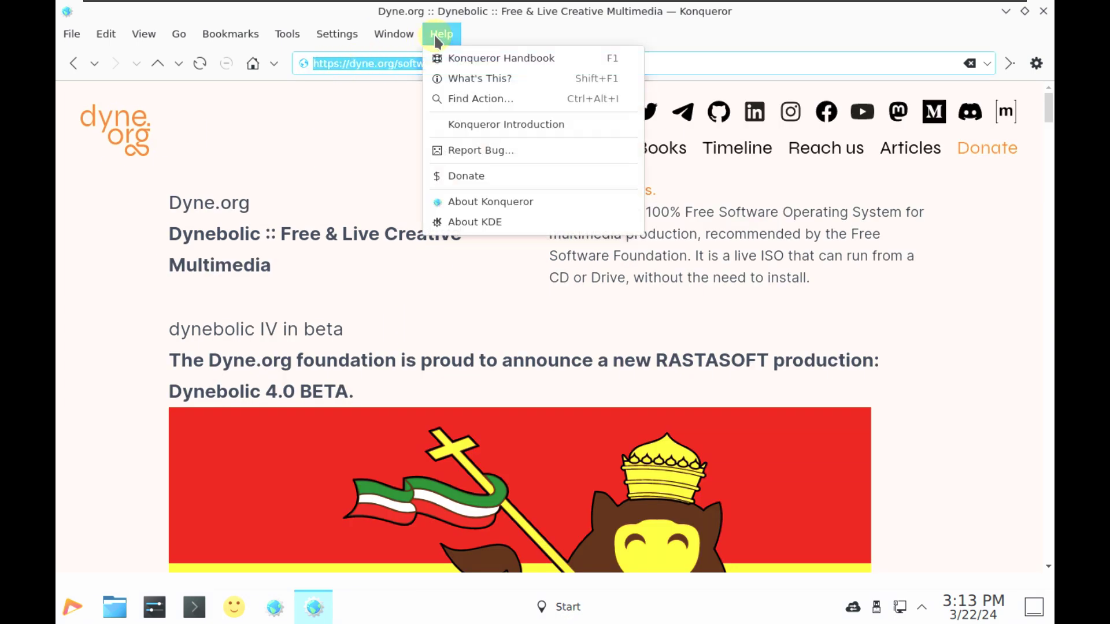
left_click(463, 203)
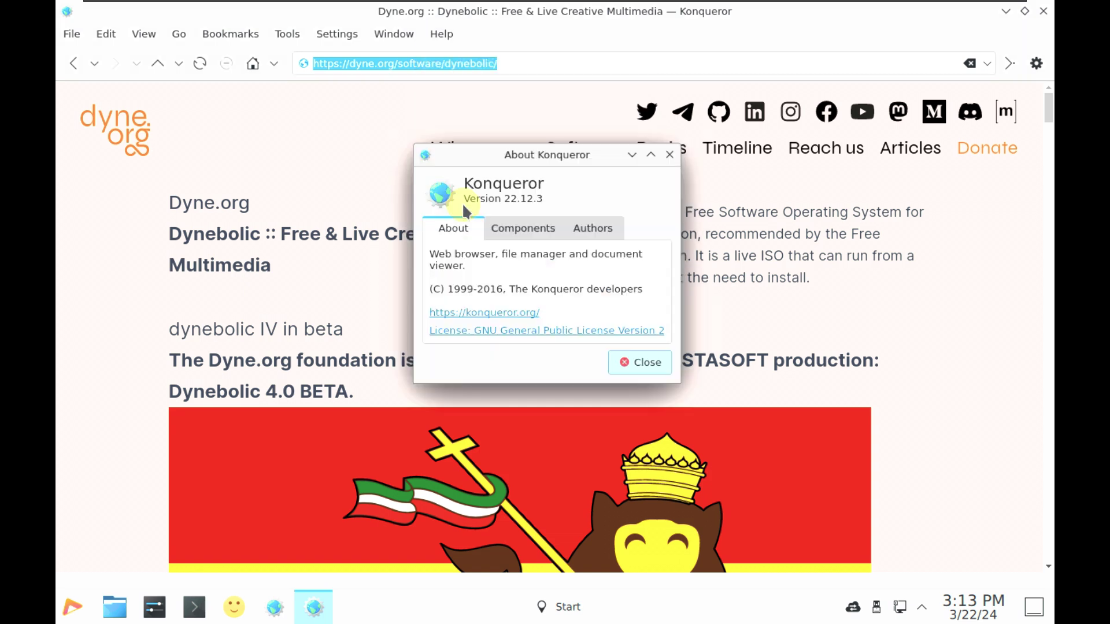
left_click(640, 360)
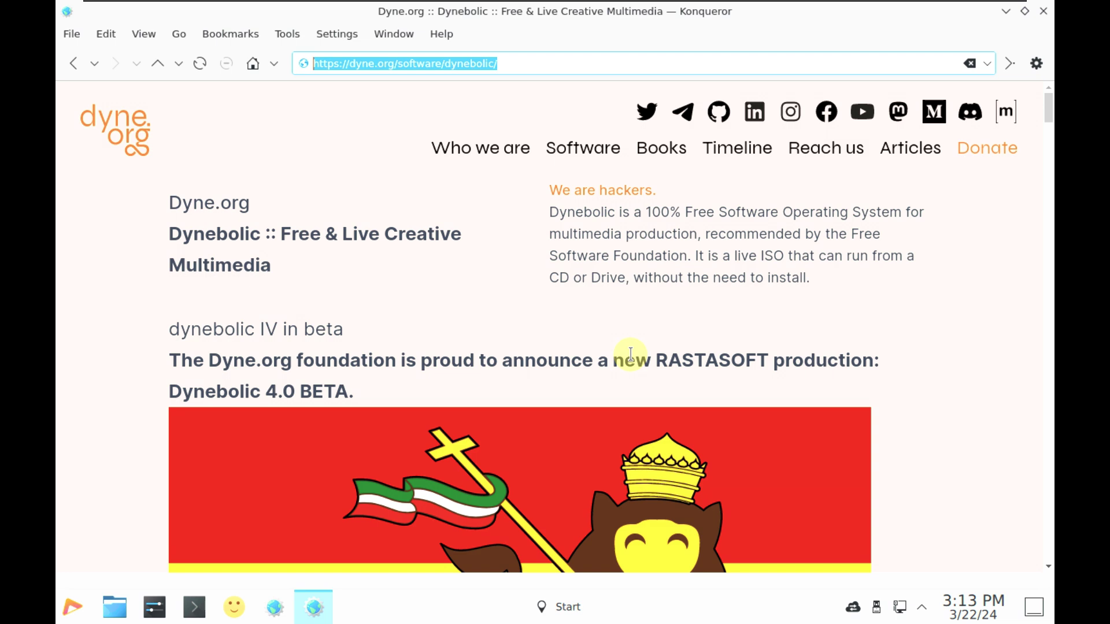
Read through the Dynebolic web page down to its footer and return to its beginning
scroll(547, 348, "down", 3)
scroll(548, 346, "down", 15)
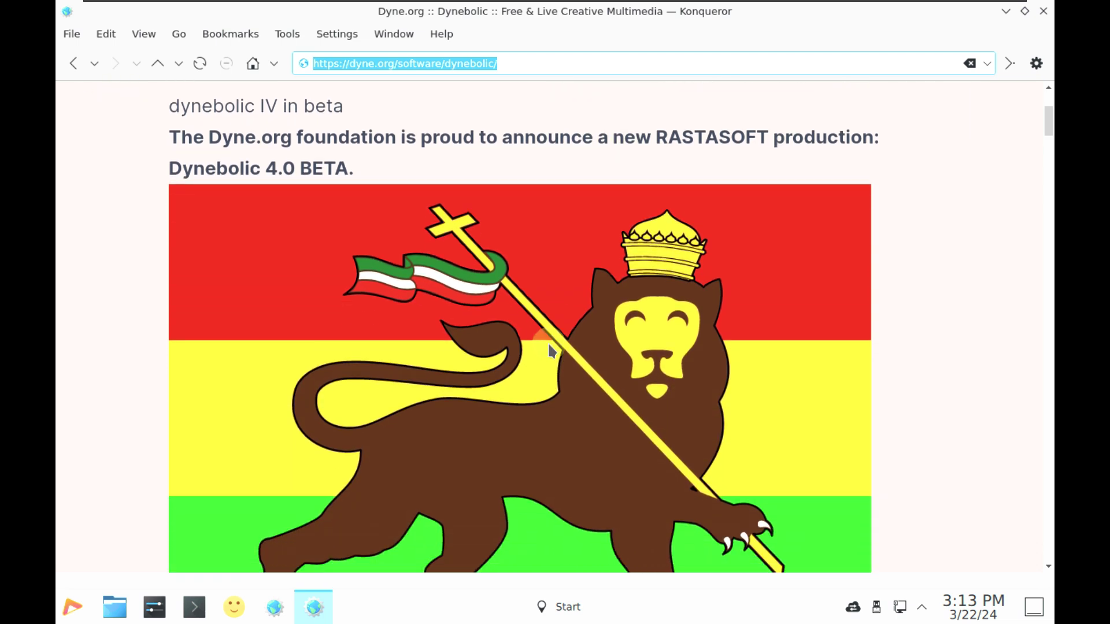
scroll(548, 347, "down", 20)
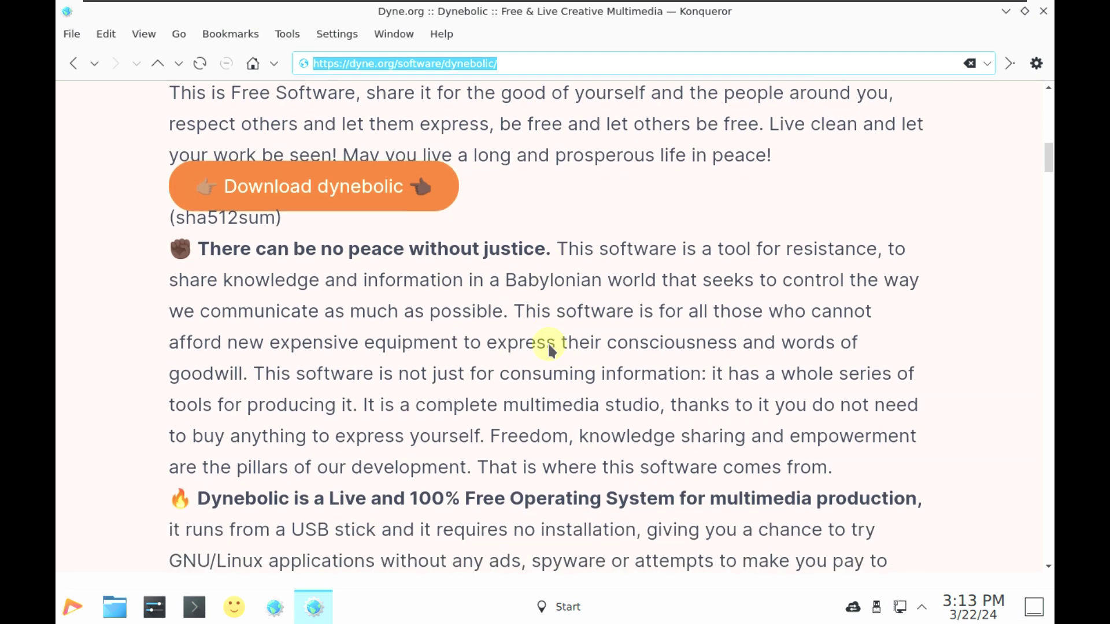
scroll(548, 347, "down", 20)
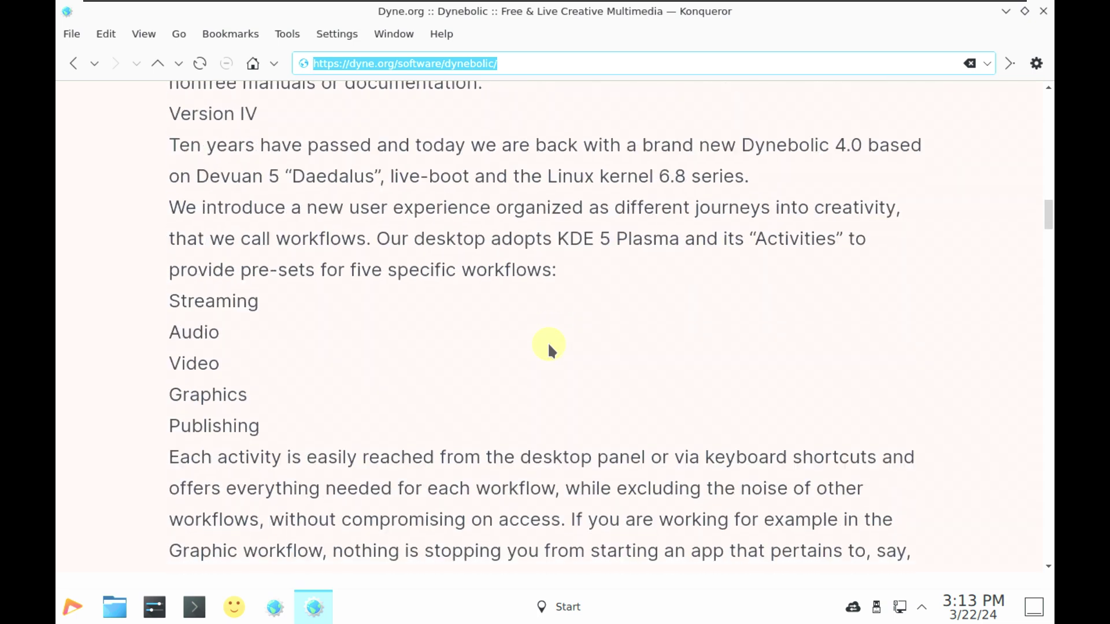
scroll(548, 347, "down", 20)
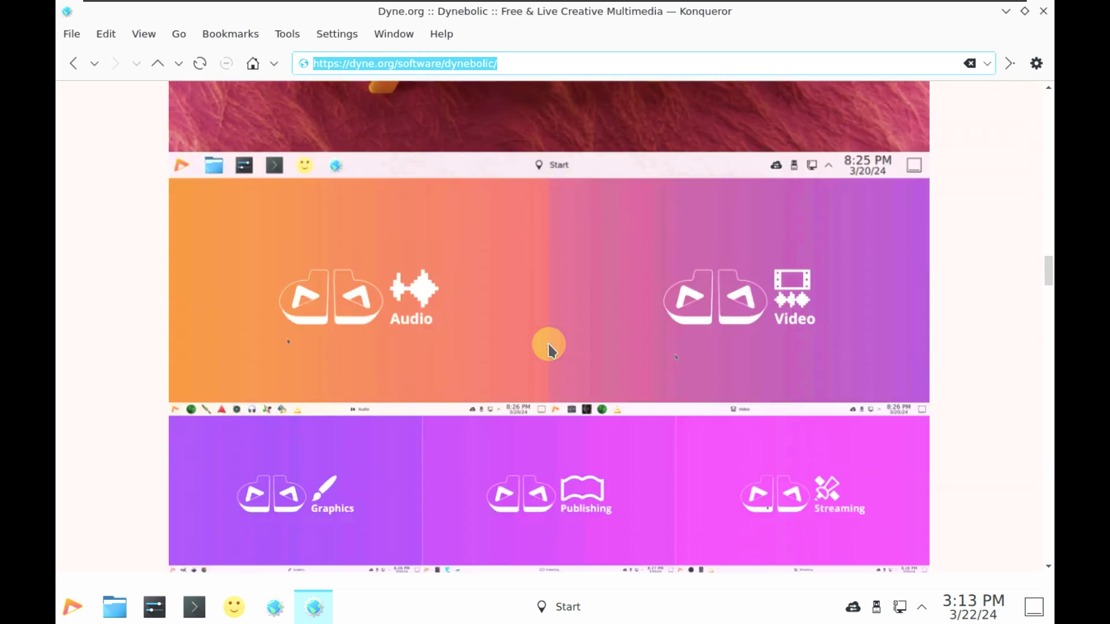
scroll(548, 347, "down", 20)
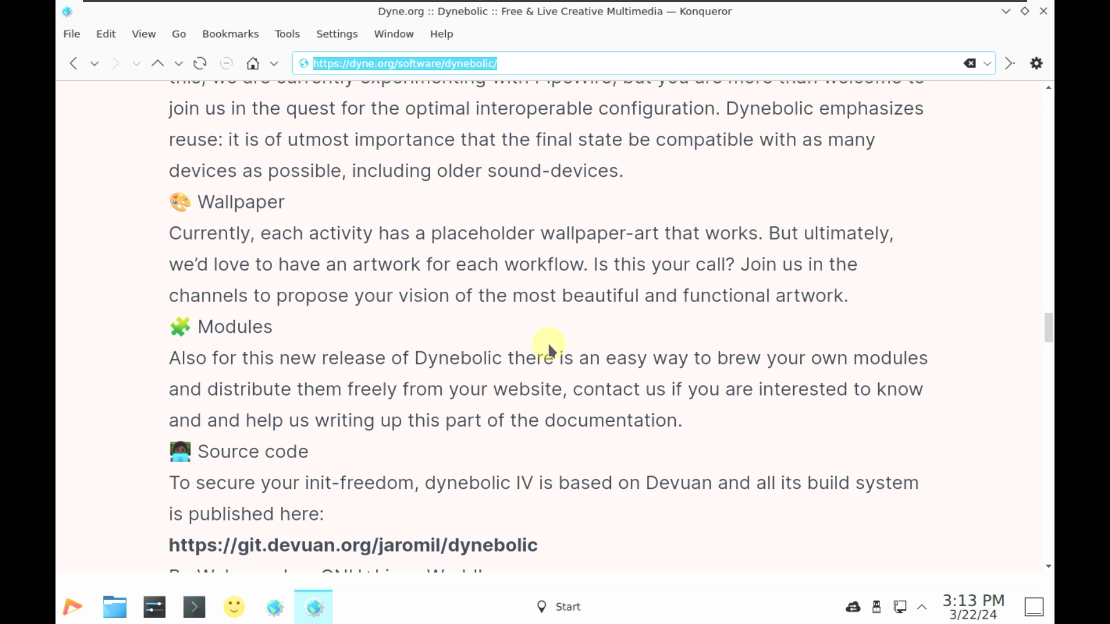
scroll(548, 347, "down", 20)
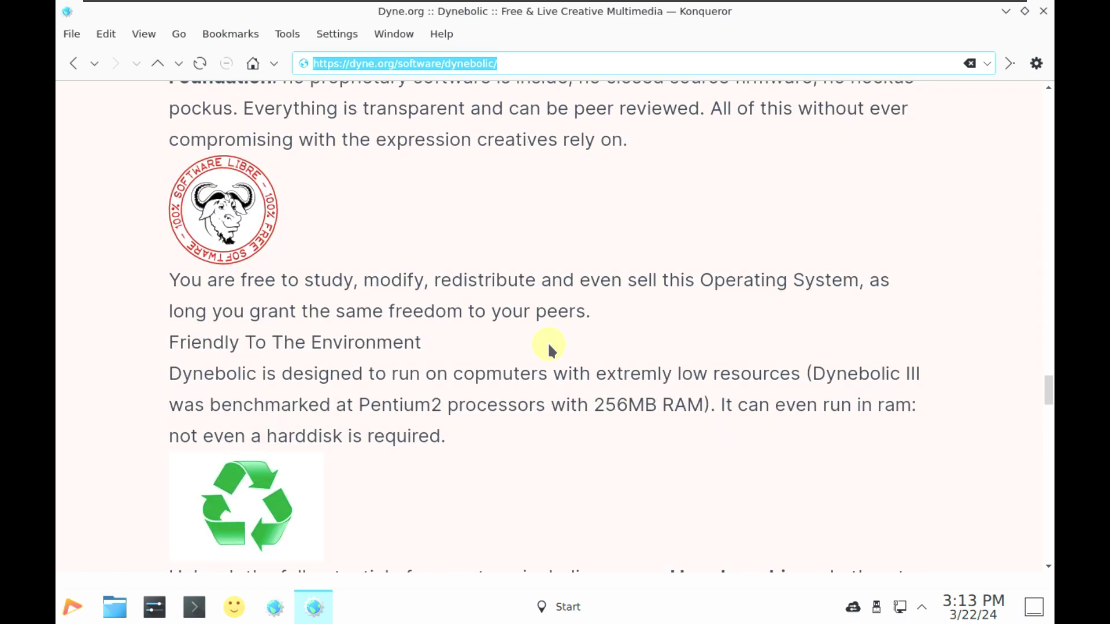
scroll(548, 347, "down", 3)
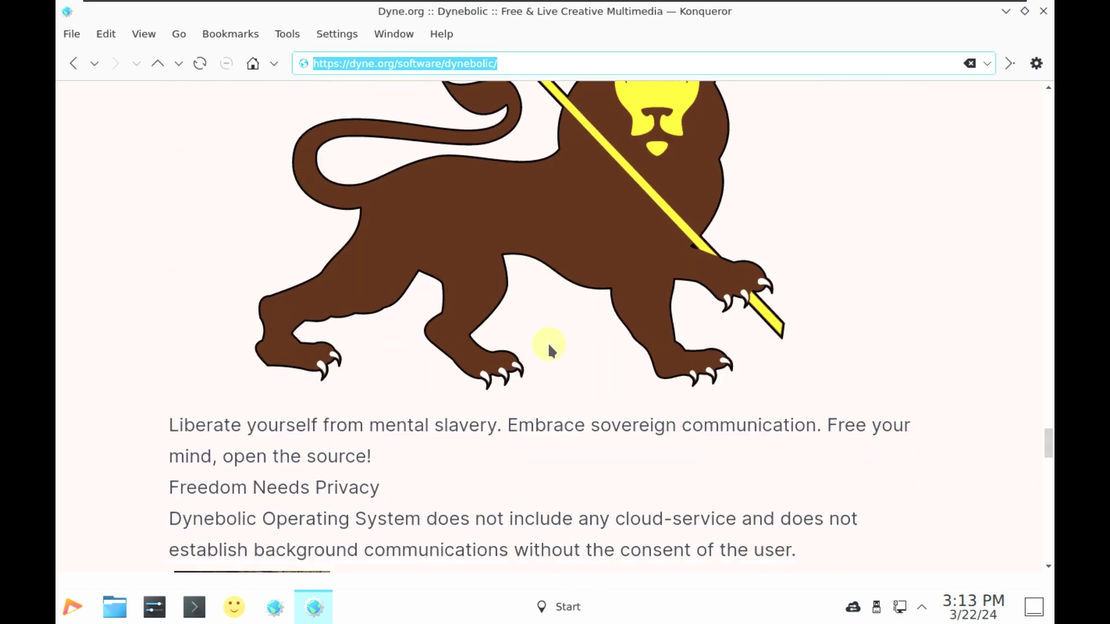
scroll(548, 347, "up", 5)
scroll(548, 347, "down", 3)
scroll(548, 347, "down", 20)
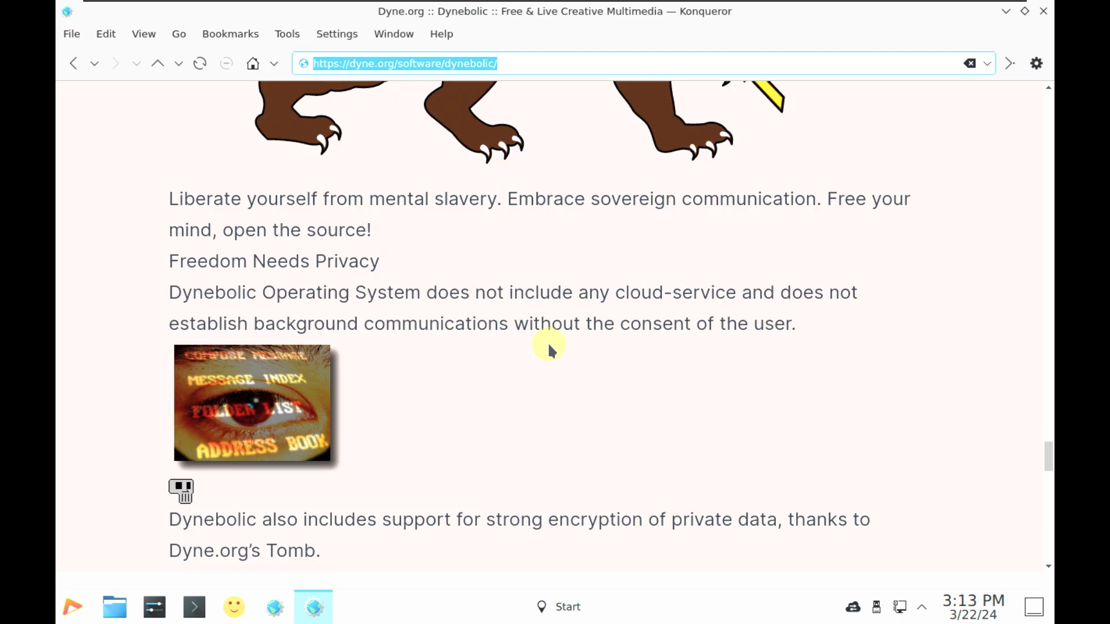
scroll(549, 350, "down", 17)
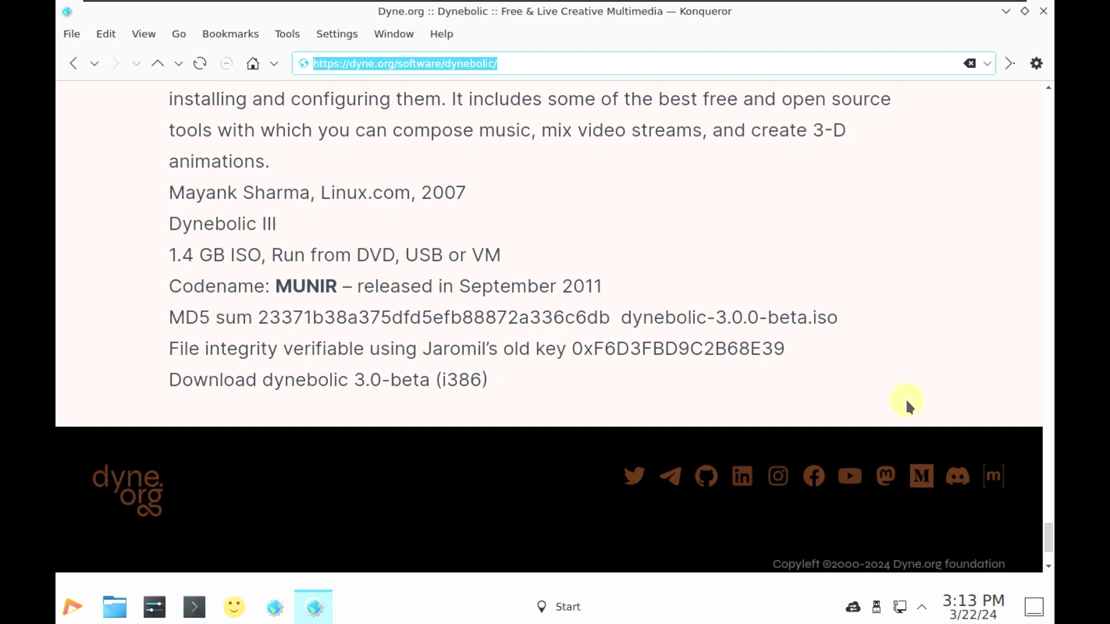
left_click_drag(1047, 534, 1003, 99)
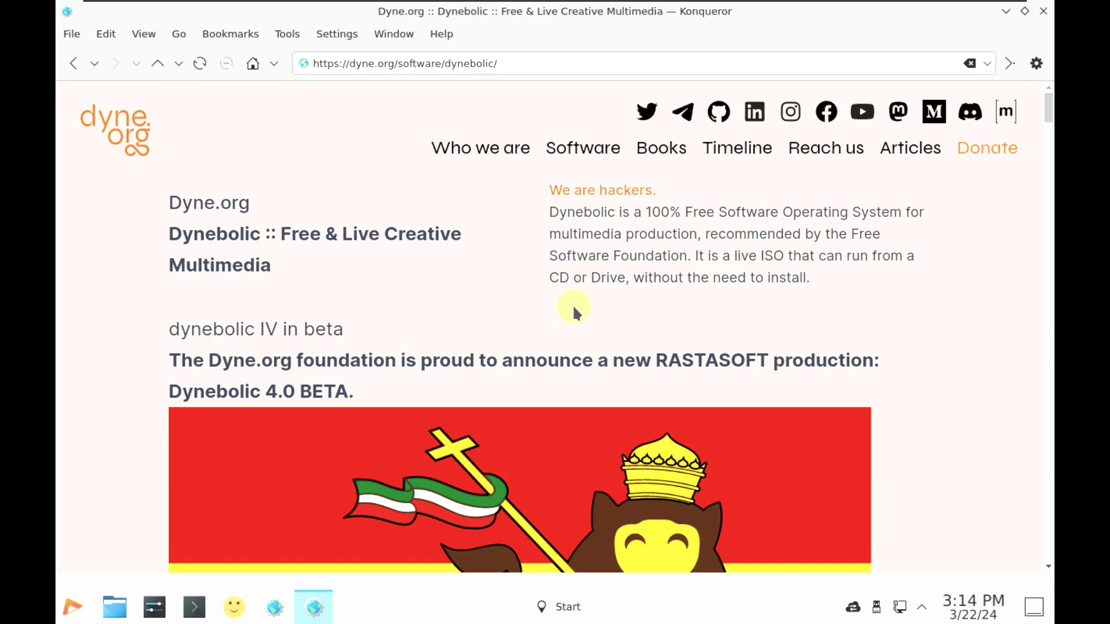
Start downloading dynebolic-4.0.0-beta.iso from the page to the Desktop folder, allowing kioslave5's connection in OpenSnitch
scroll(574, 309, "down", 8)
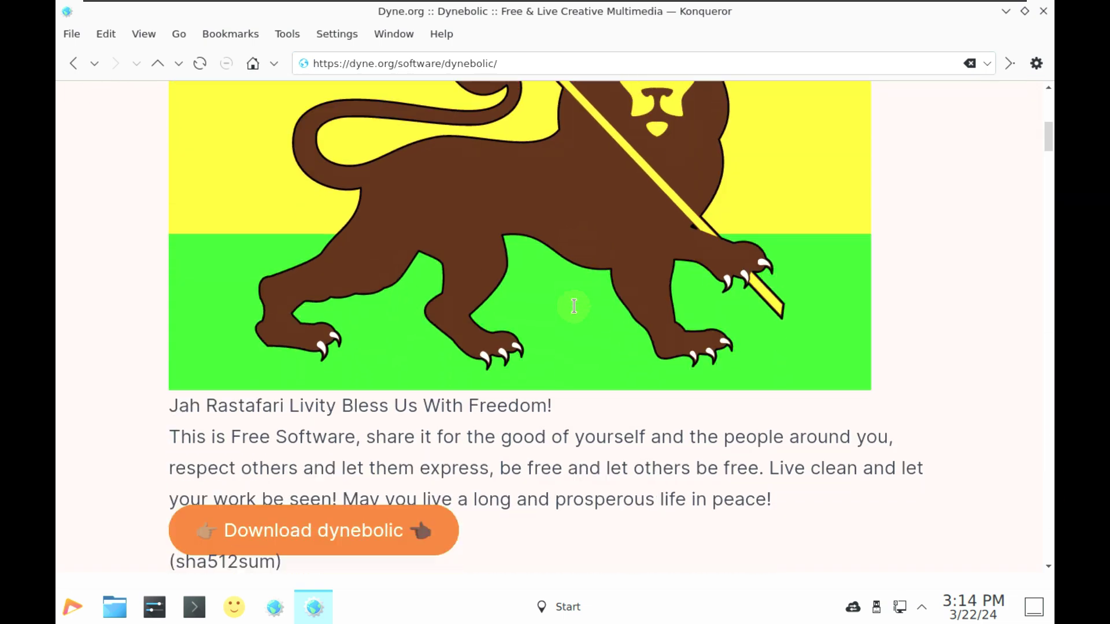
scroll(574, 305, "down", 3)
left_click(364, 364)
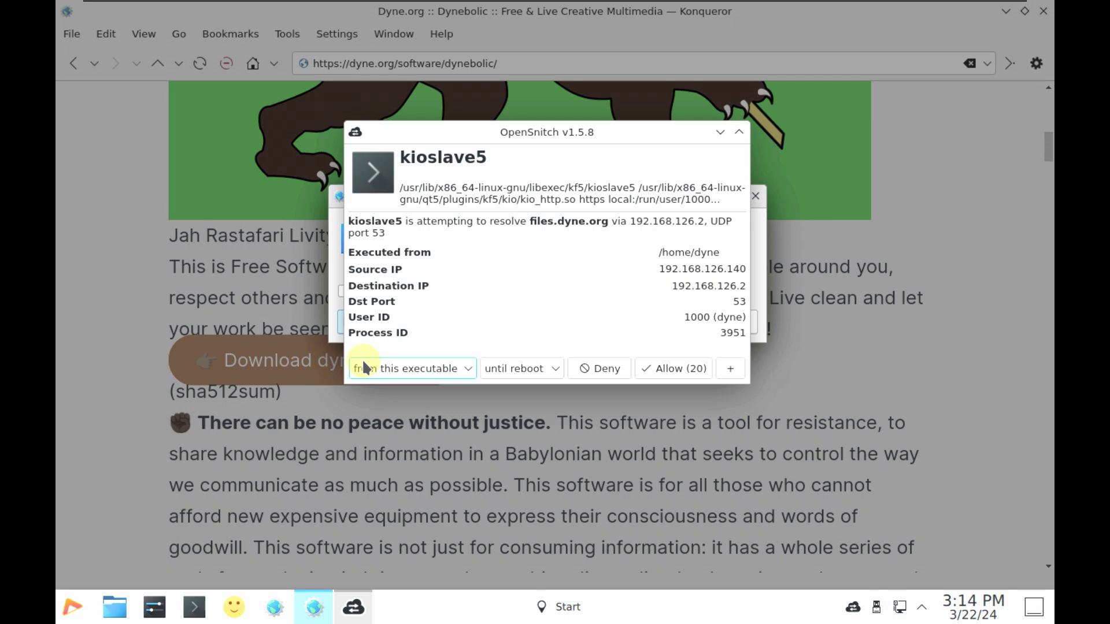
left_click(676, 364)
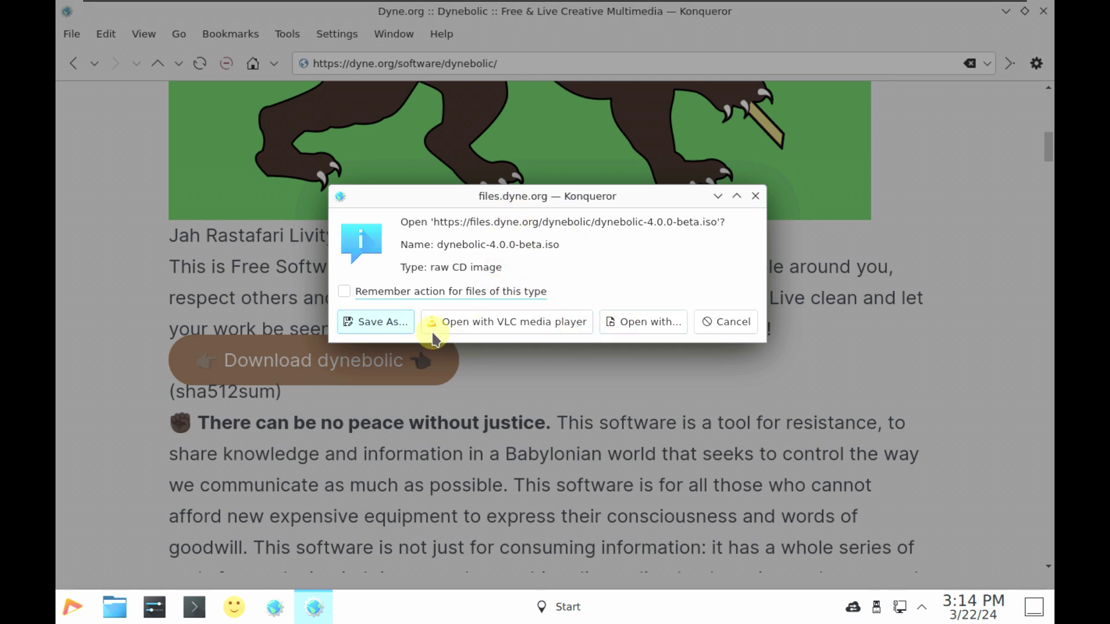
left_click(392, 321)
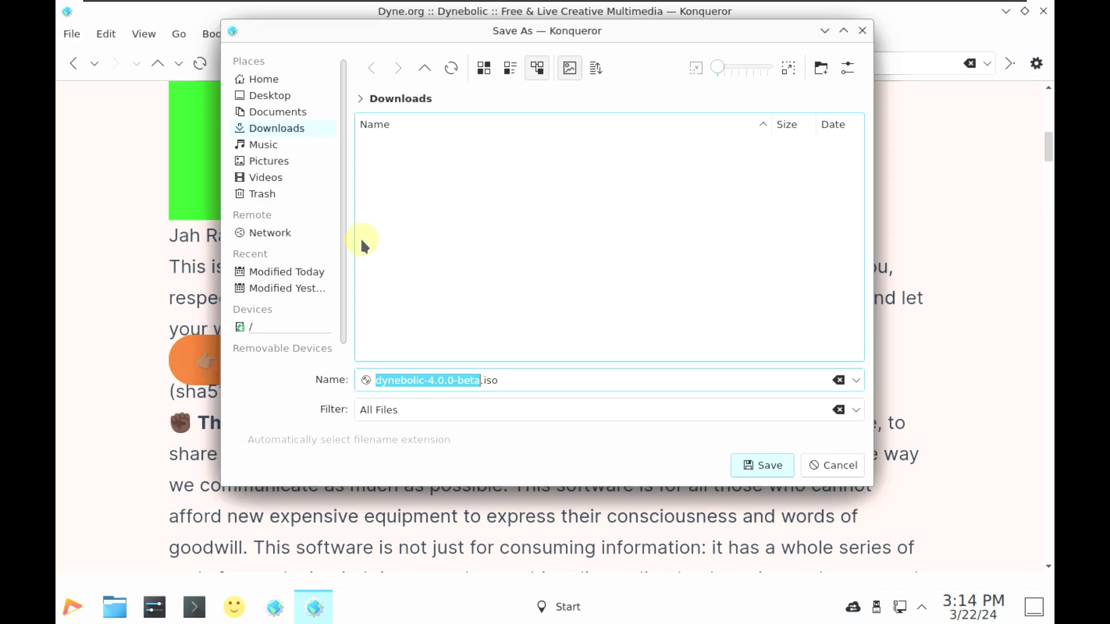
left_click(279, 101)
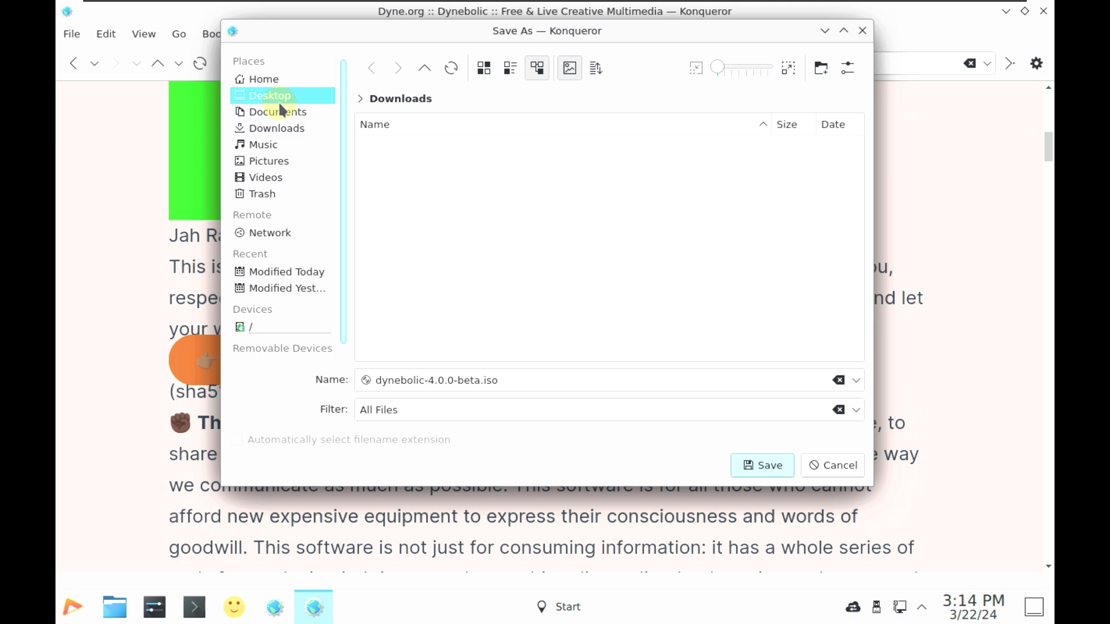
left_click(761, 464)
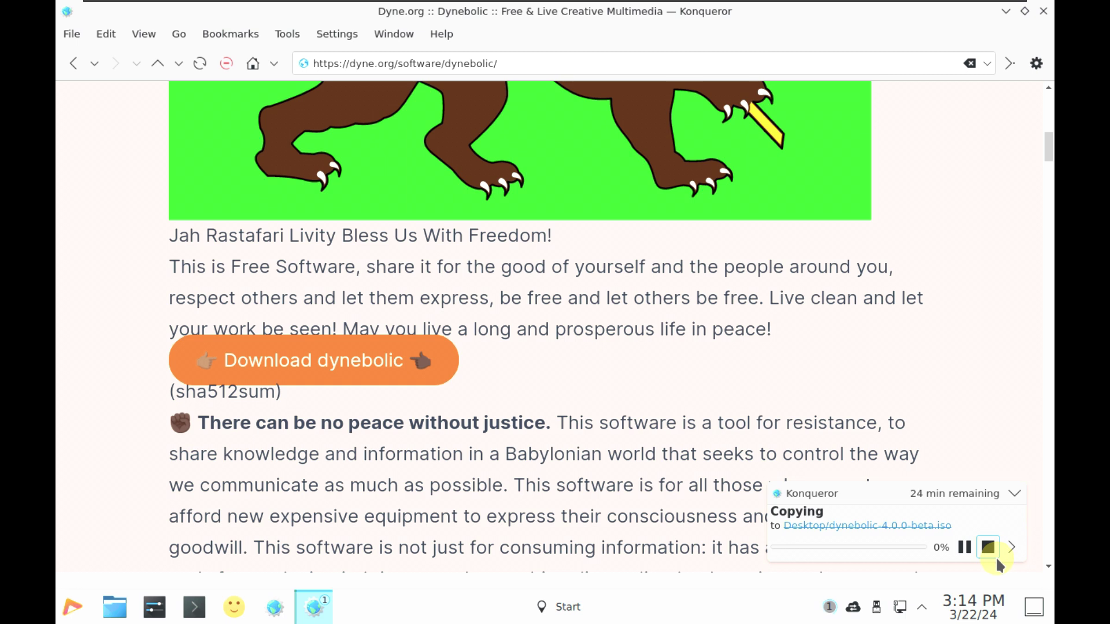
Expand the ISO download's transfer details and cancel the download
left_click(1012, 554)
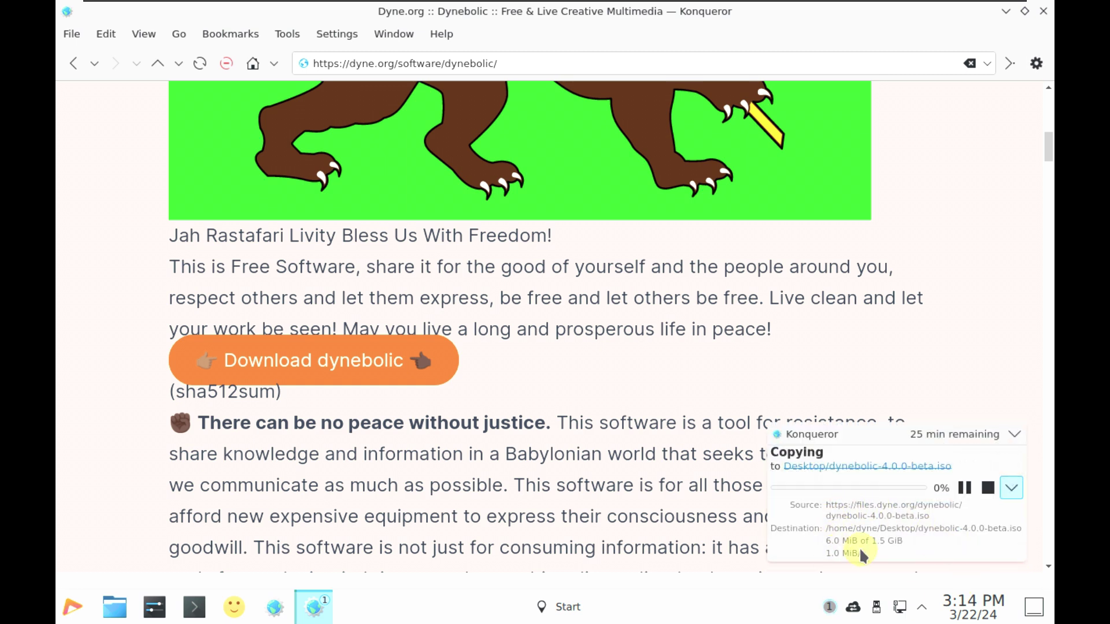
left_click(988, 489)
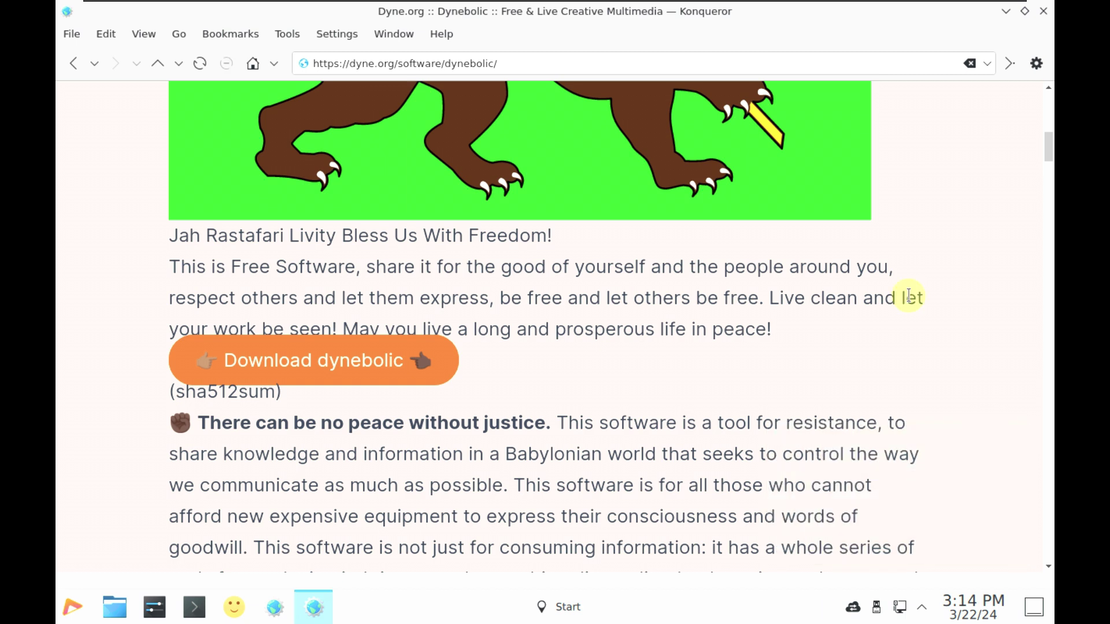
Close Konqueror and look through the applications in the Utilities, System, Settings, Office, Multimedia, Internet and Graphics categories
left_click(1043, 13)
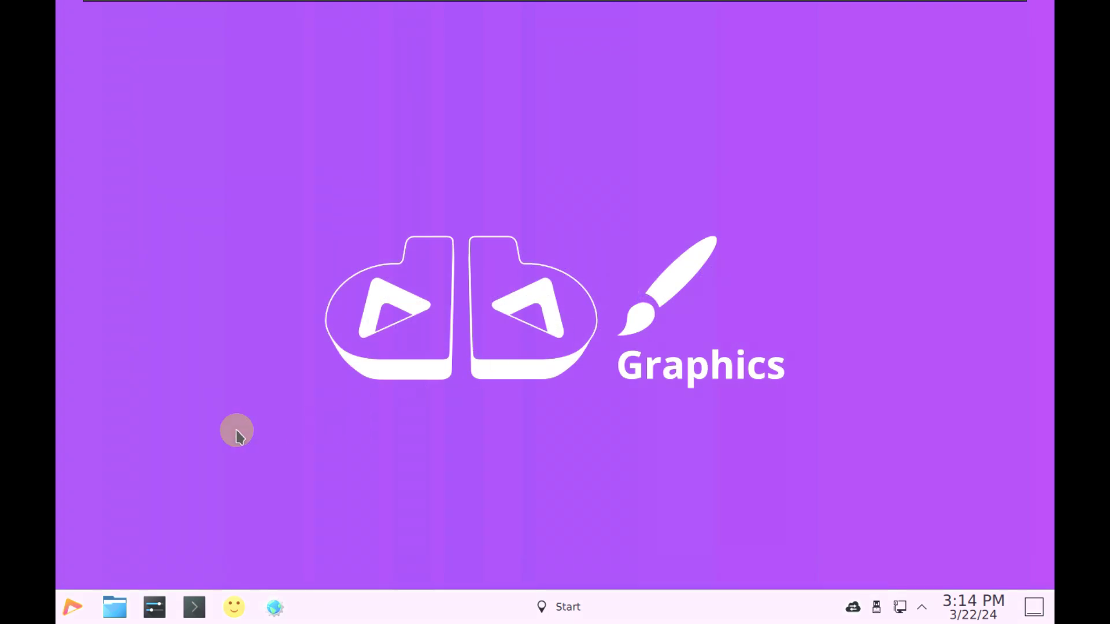
left_click(72, 607)
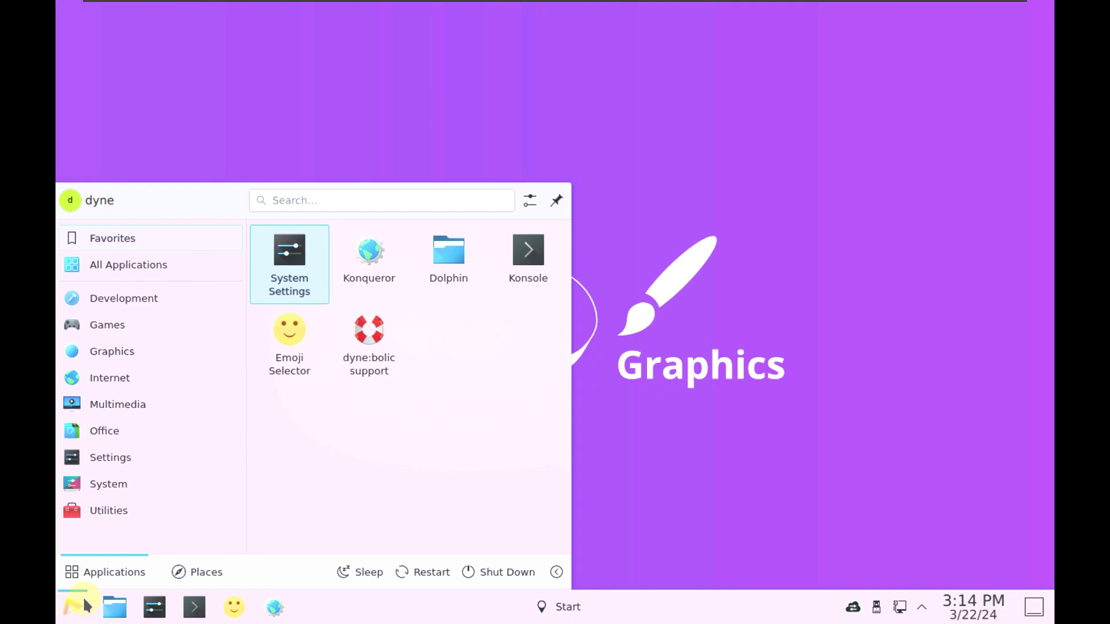
left_click(113, 507)
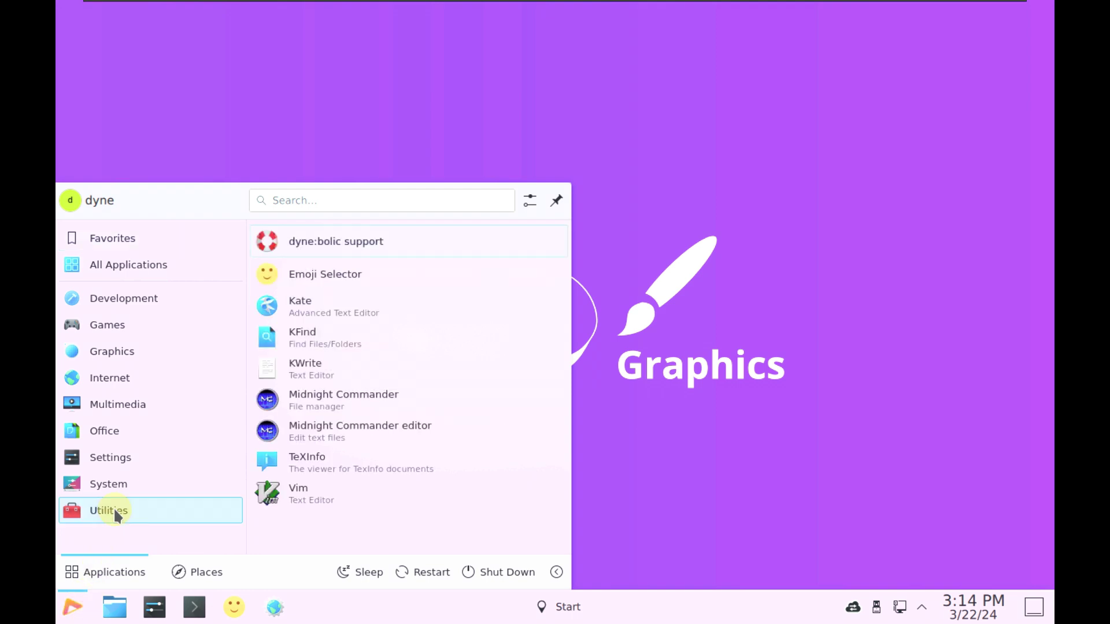
left_click(117, 491)
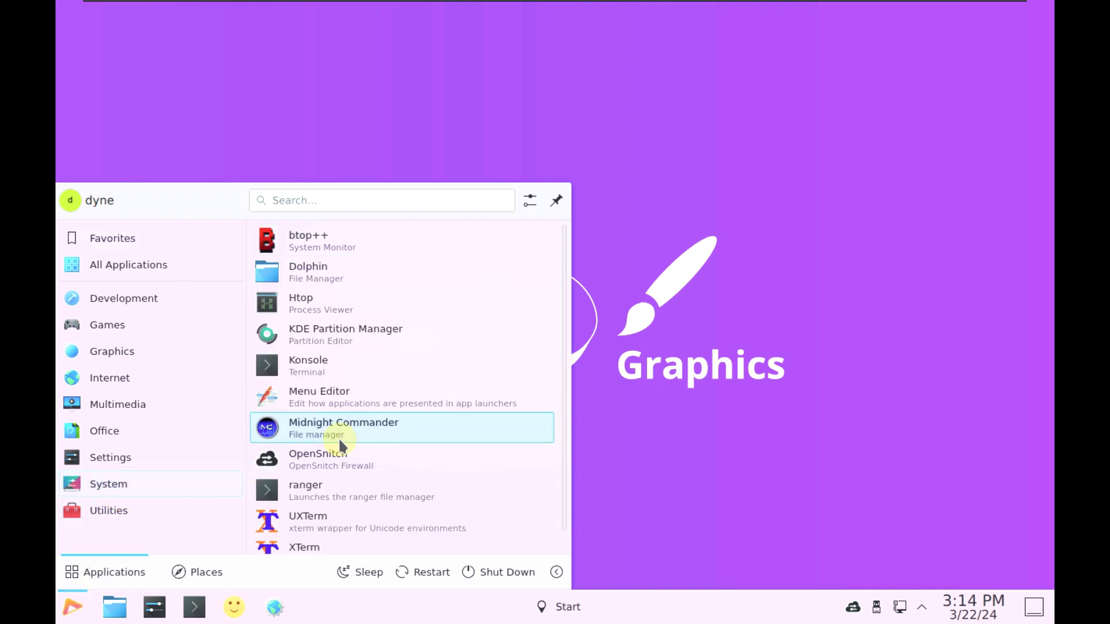
scroll(340, 442, "down", 1)
left_click(178, 457)
left_click(179, 431)
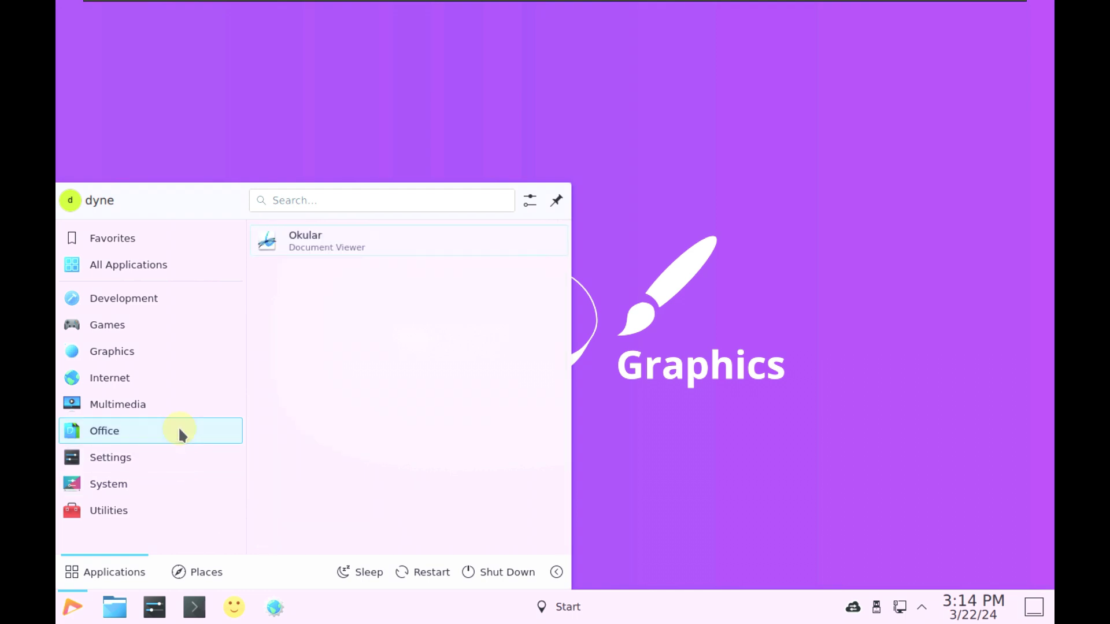
left_click(175, 404)
scroll(497, 353, "down", 5)
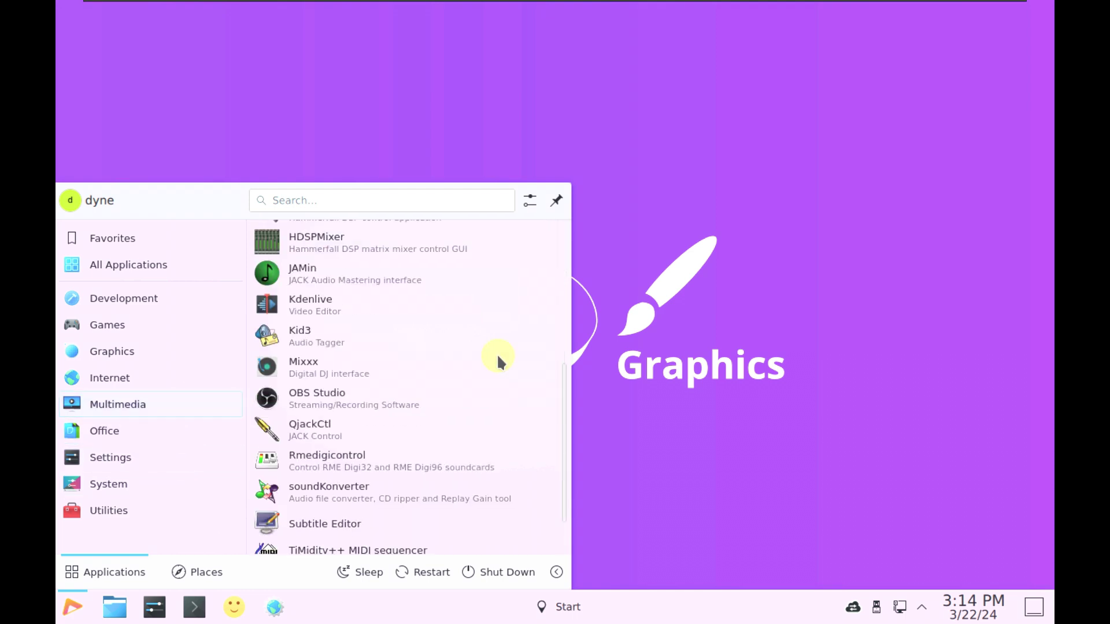
scroll(497, 353, "down", 2)
left_click(219, 378)
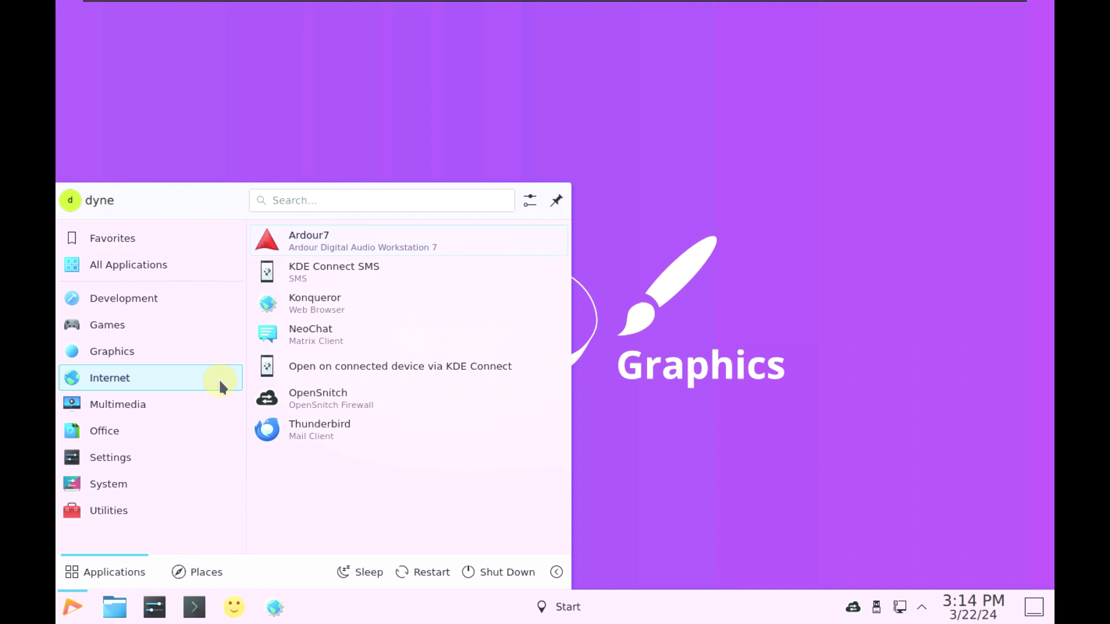
left_click(168, 345)
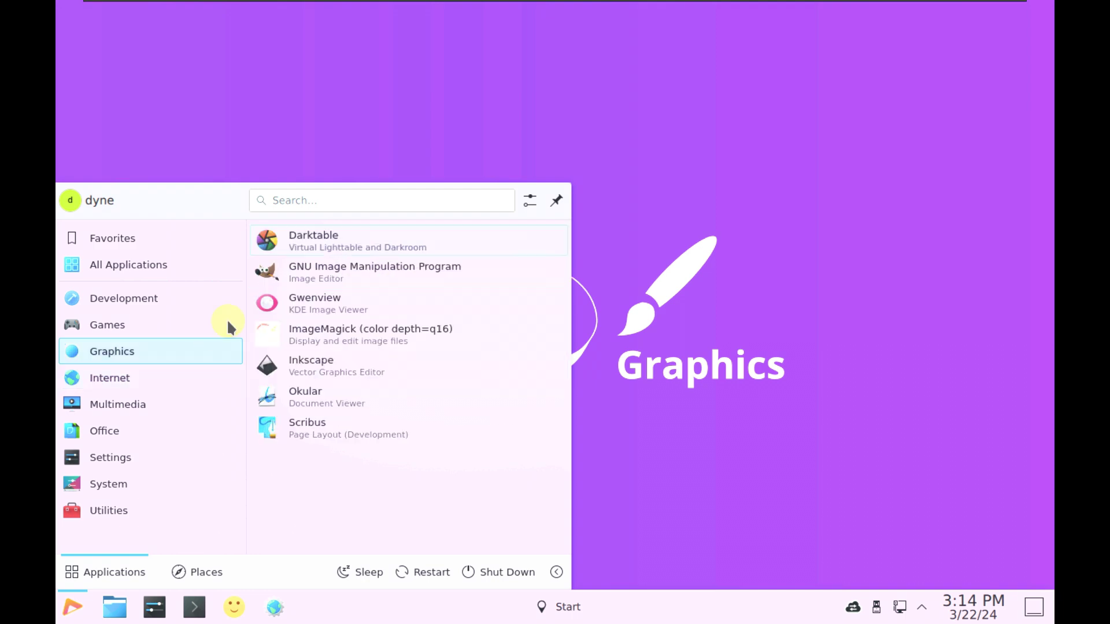
Launch GNU Image Manipulation Program and Darktable, allowing Darktable's connection in OpenSnitch until reboot
left_click(316, 271)
left_click(75, 604)
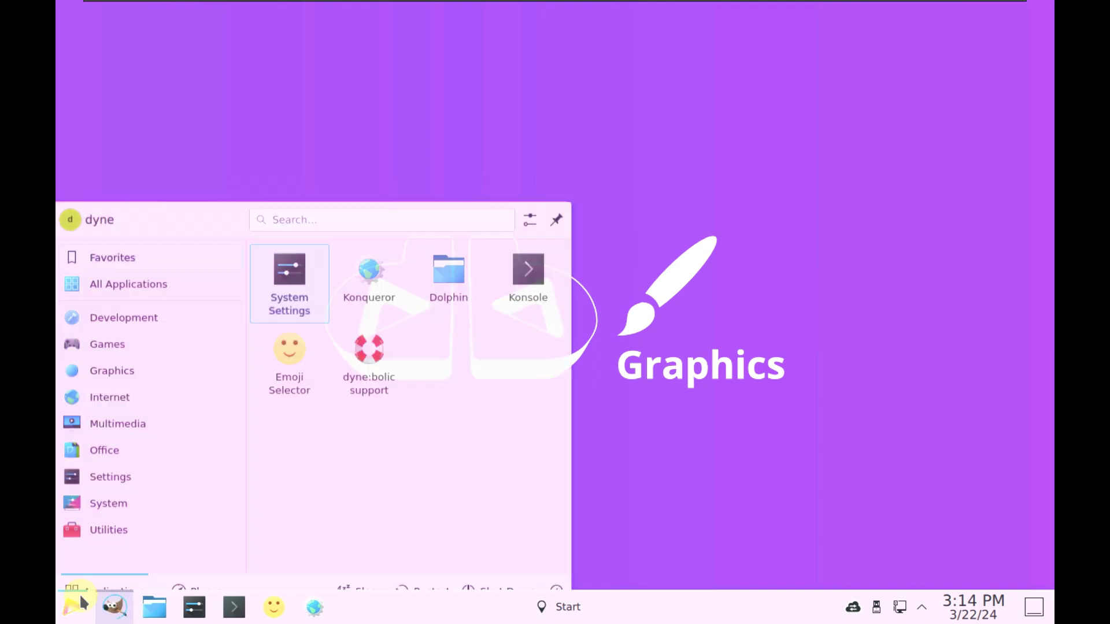
left_click(114, 347)
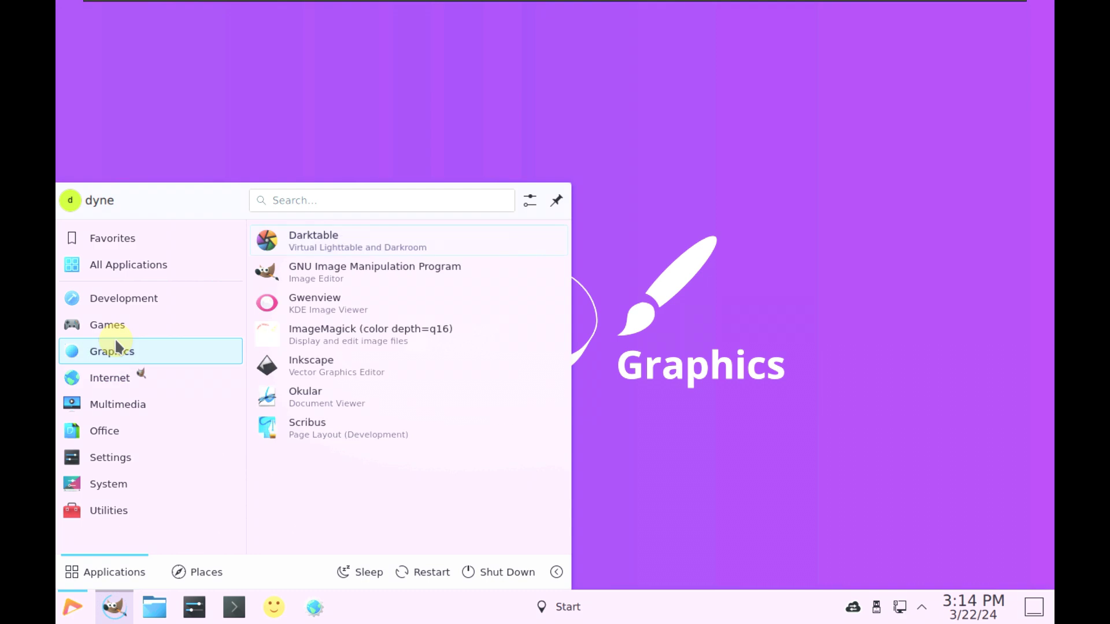
left_click(355, 248)
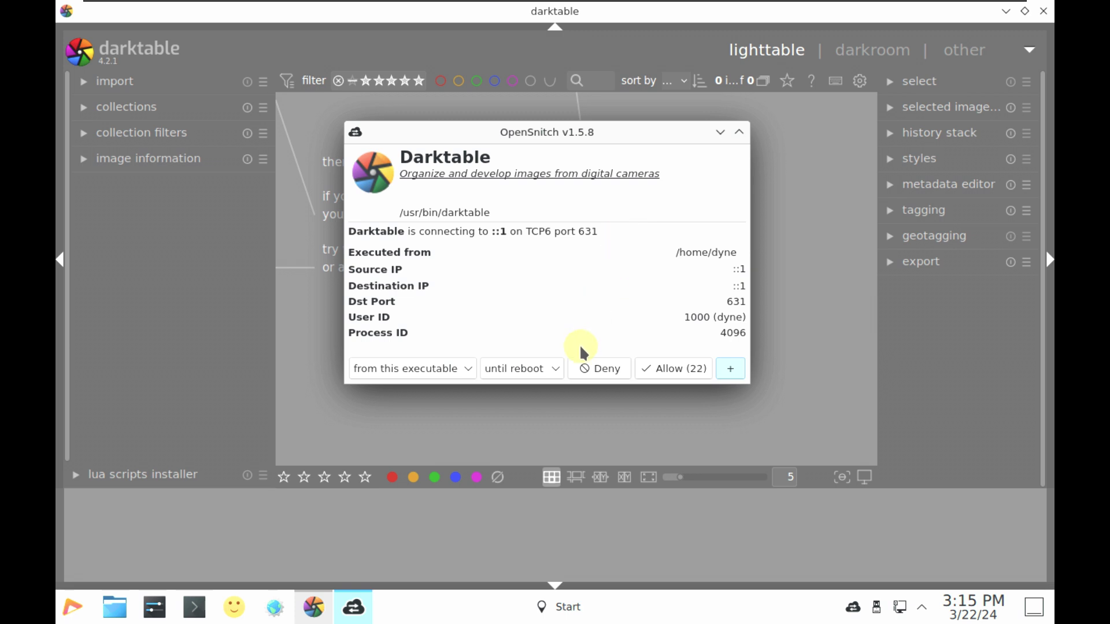
left_click(665, 368)
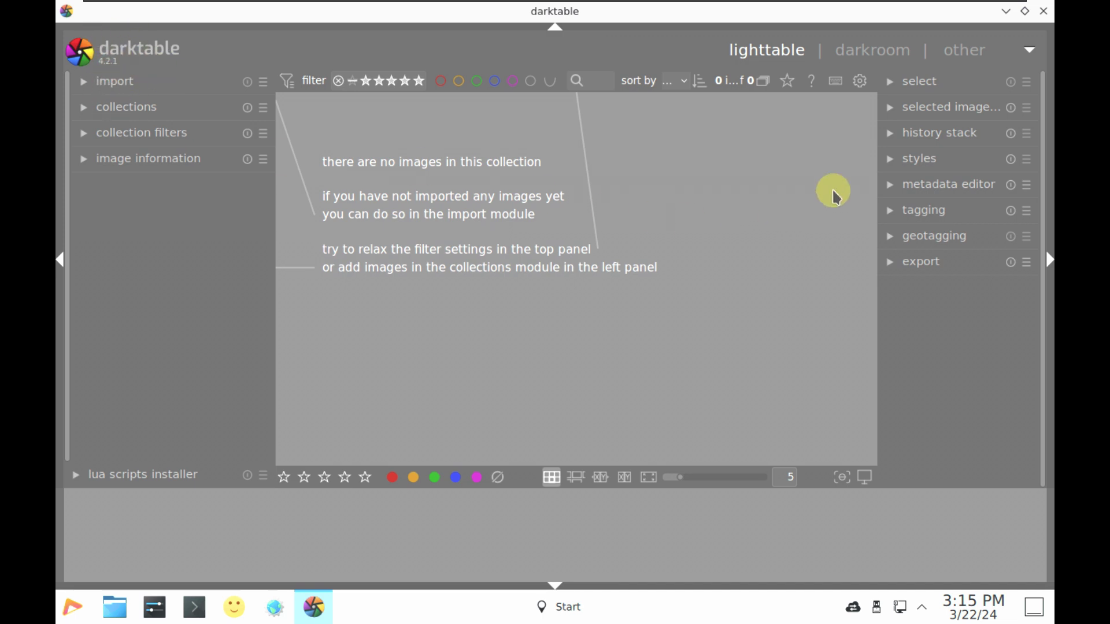
Close Darktable, view the About GIMP version information, and close GIMP
left_click(1037, 16)
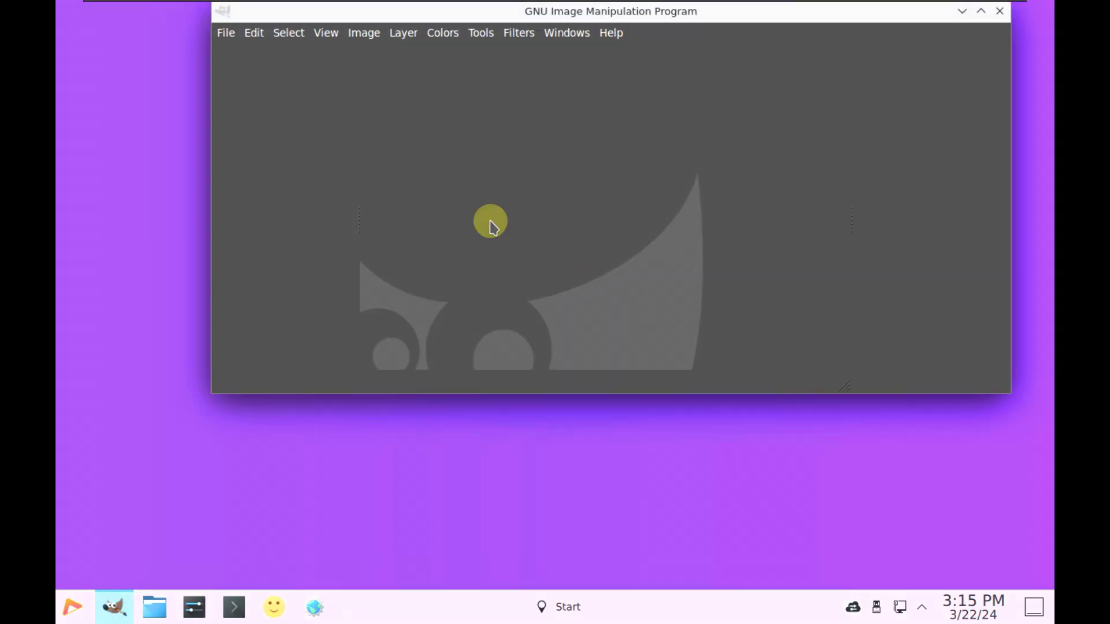
left_click(609, 33)
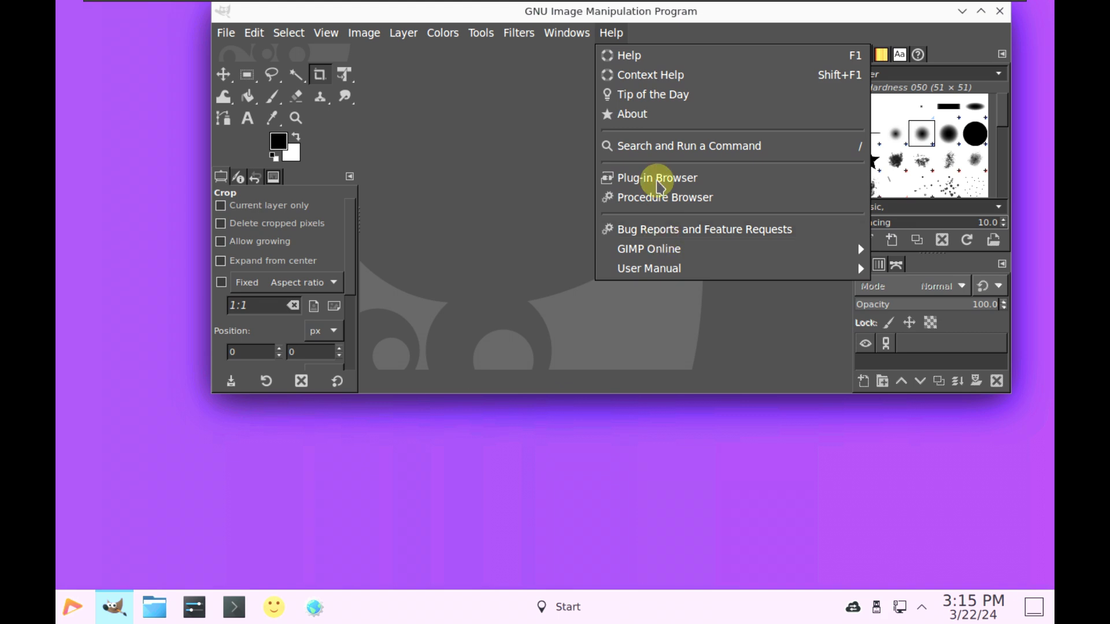
left_click(645, 122)
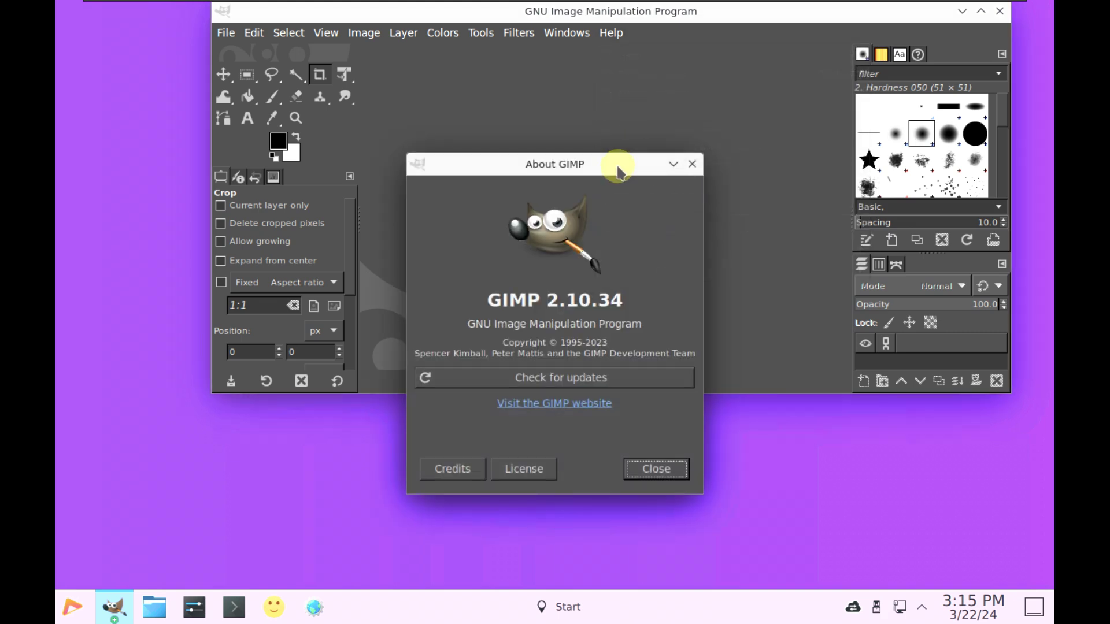
left_click(692, 164)
left_click(997, 20)
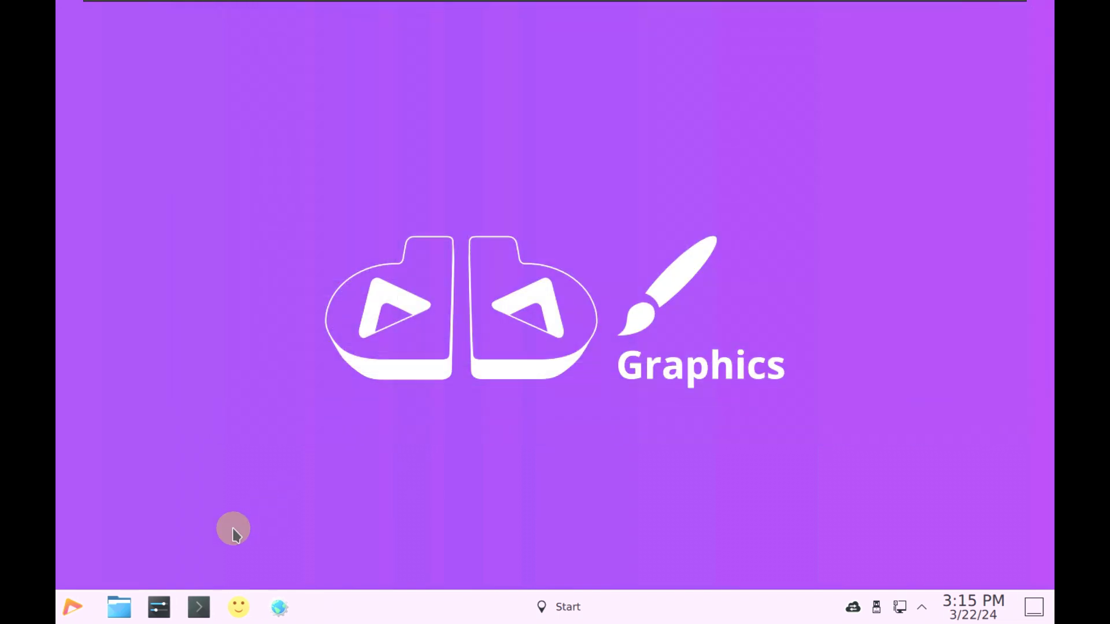
Launch Inkscape, save the default quick setup, and create a new document from the welcome dialog
left_click(73, 607)
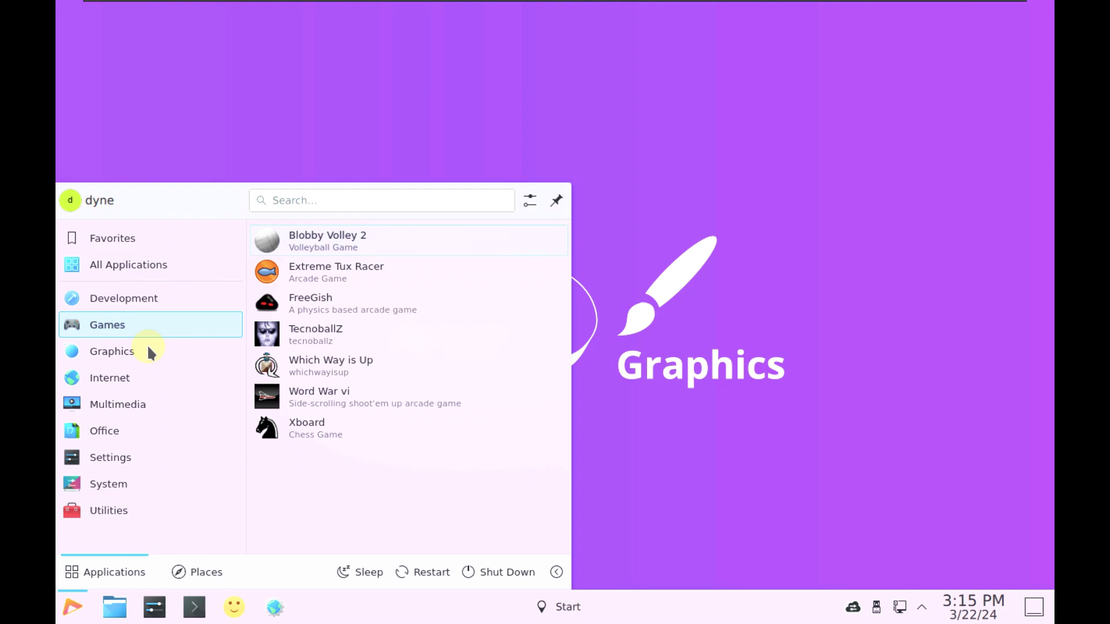
mouse_move(127, 352)
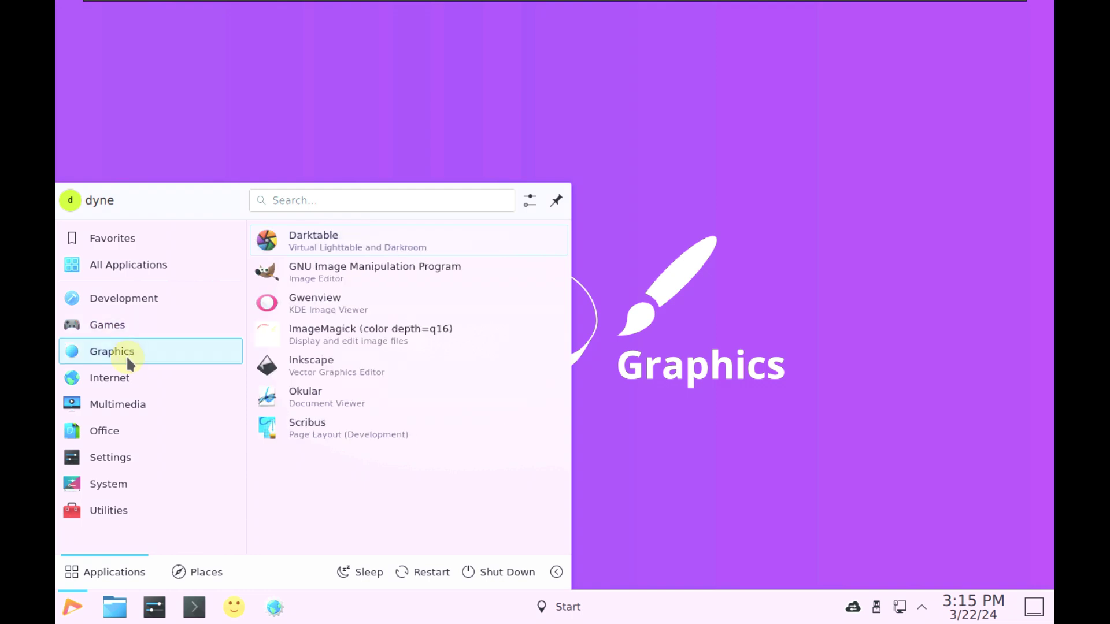
left_click(309, 365)
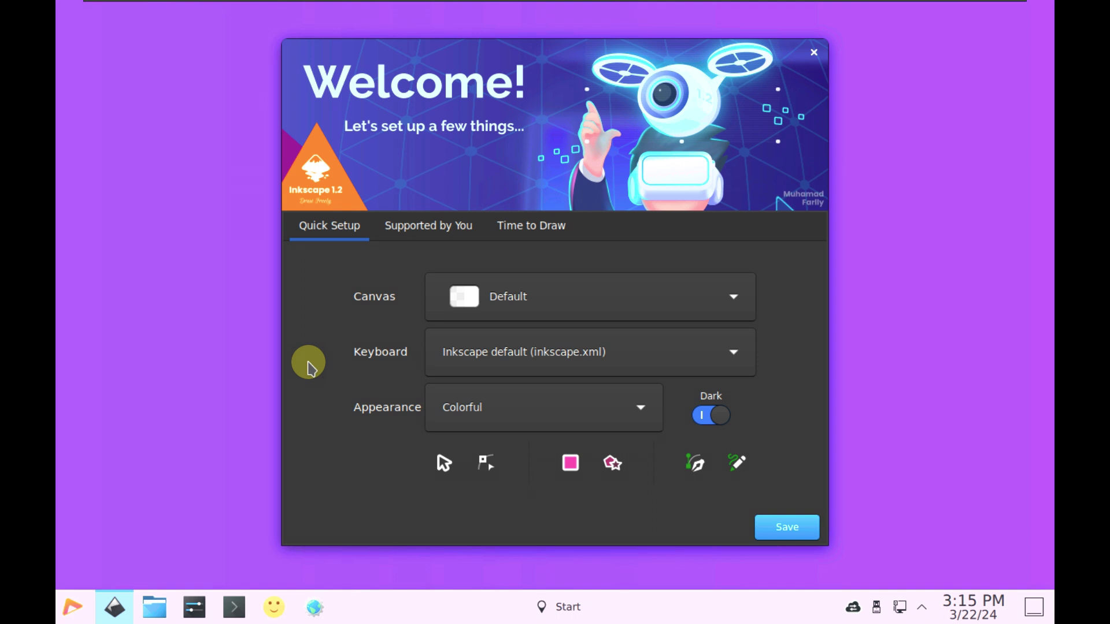
left_click(780, 528)
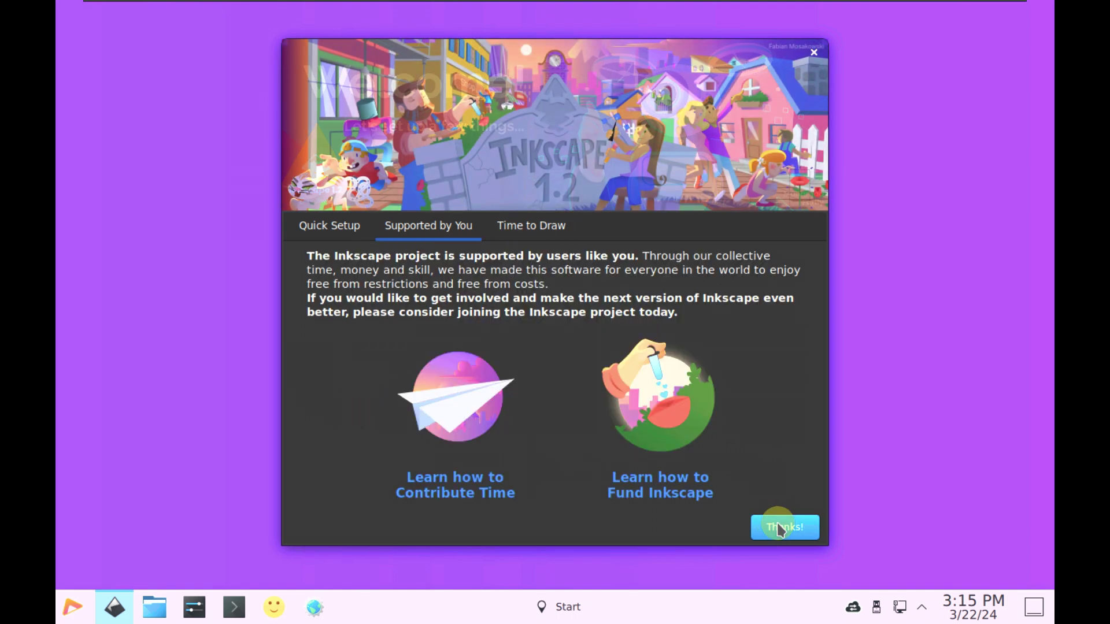
left_click(761, 528)
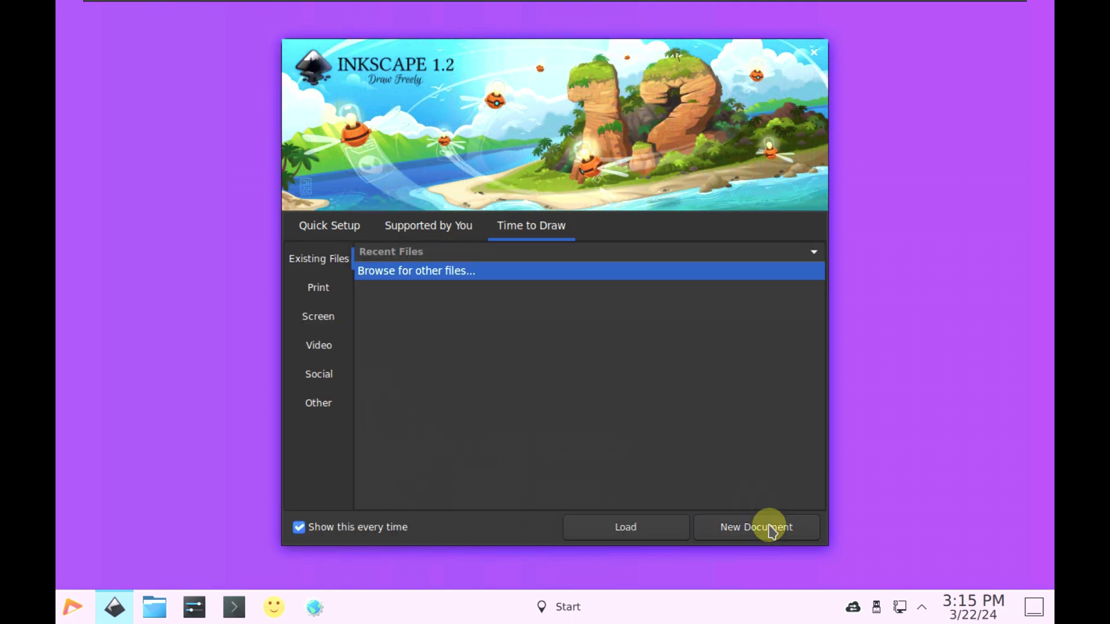
left_click(771, 529)
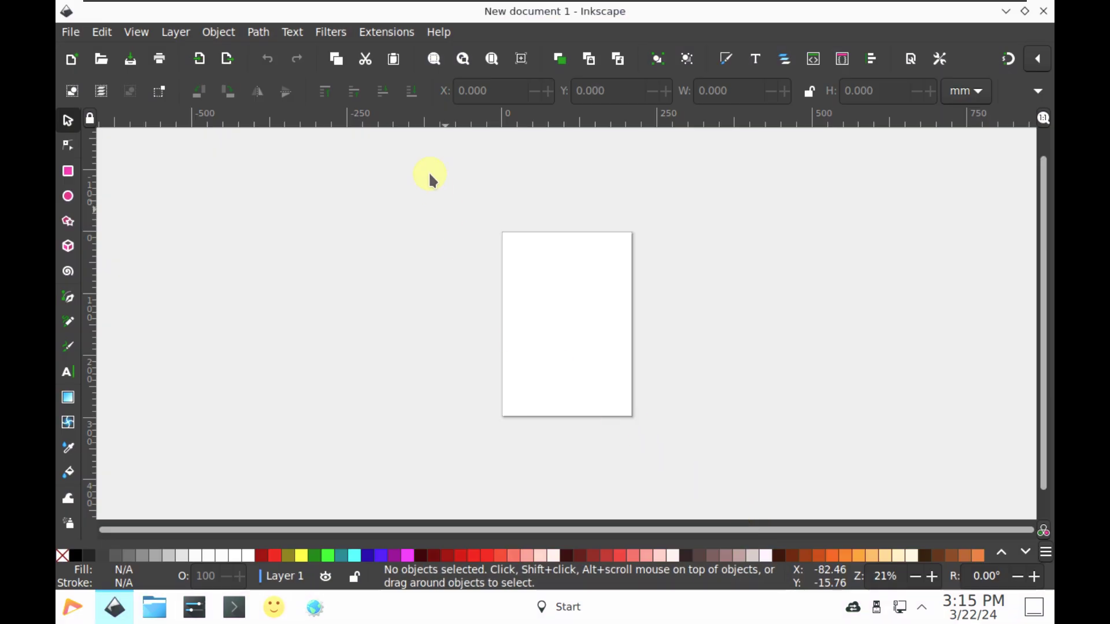
View the About Inkscape version information and quit Inkscape
left_click(438, 32)
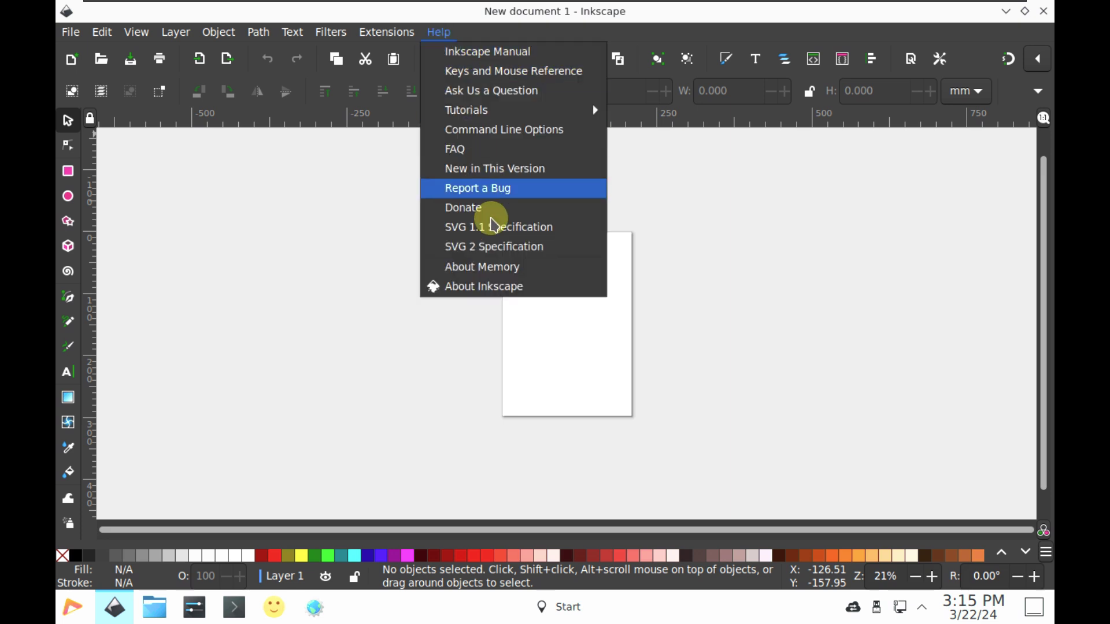
left_click(498, 287)
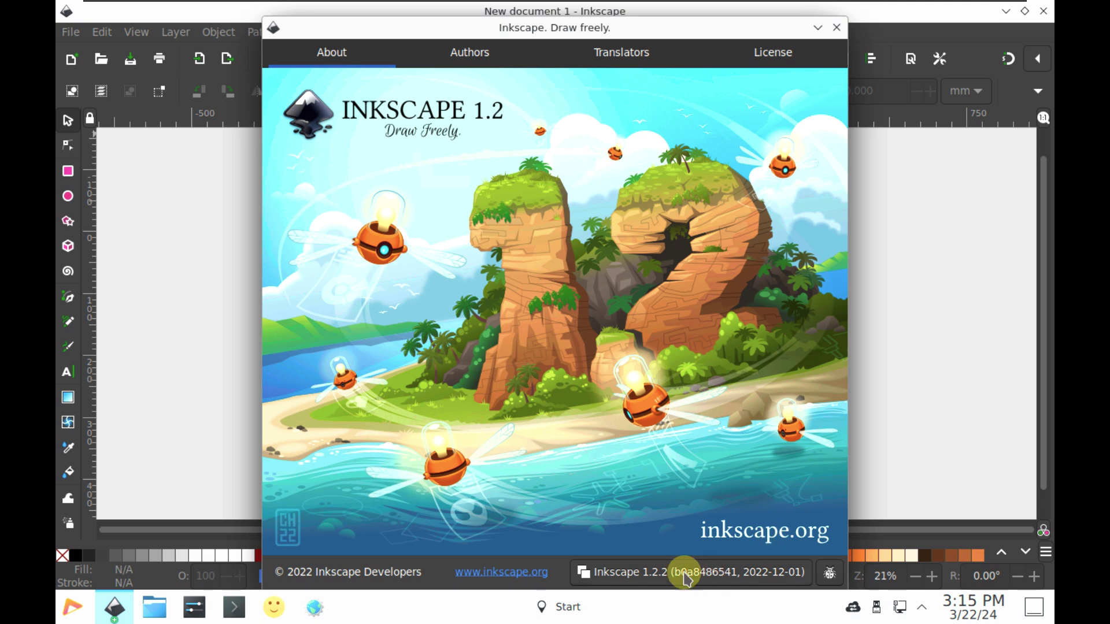
left_click(835, 28)
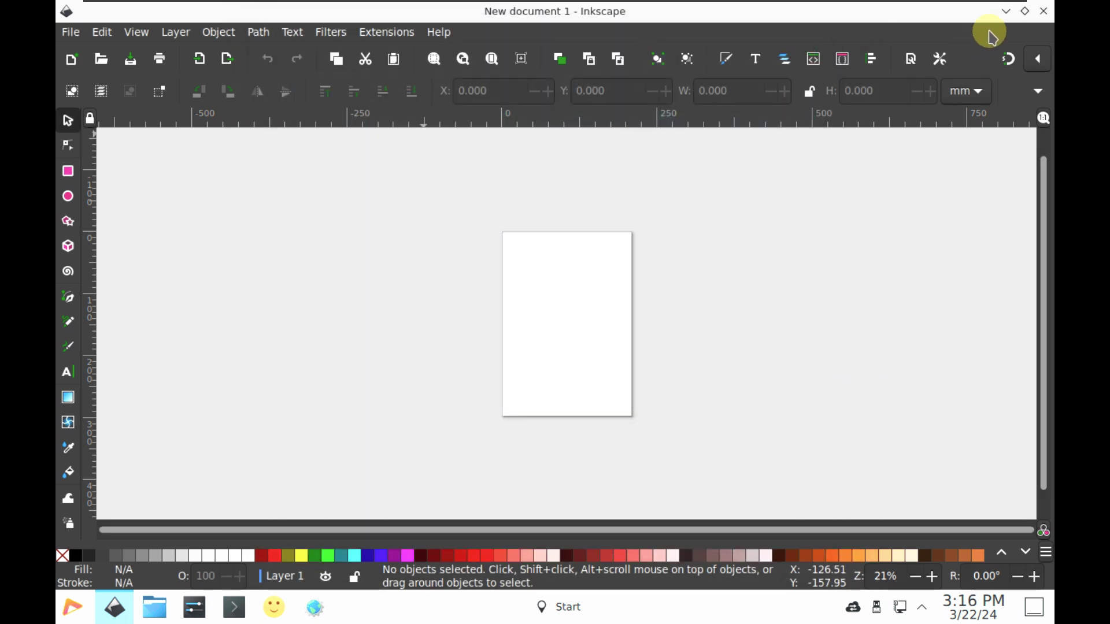
key("ctrl+q")
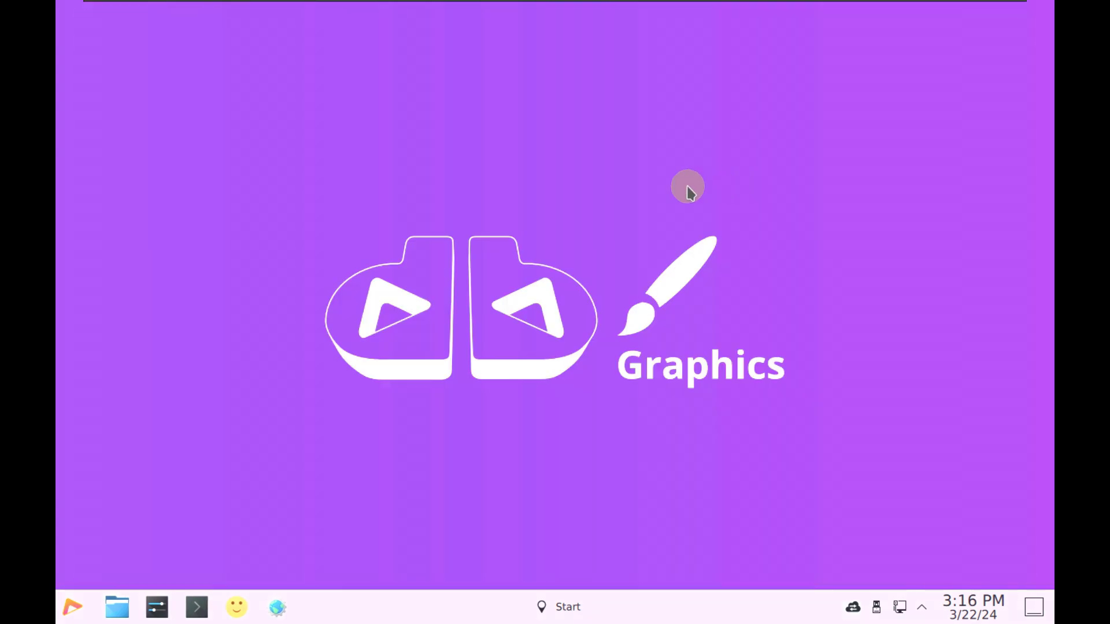
Launch Audacity and allow its connection in OpenSnitch until reboot
left_click(70, 608)
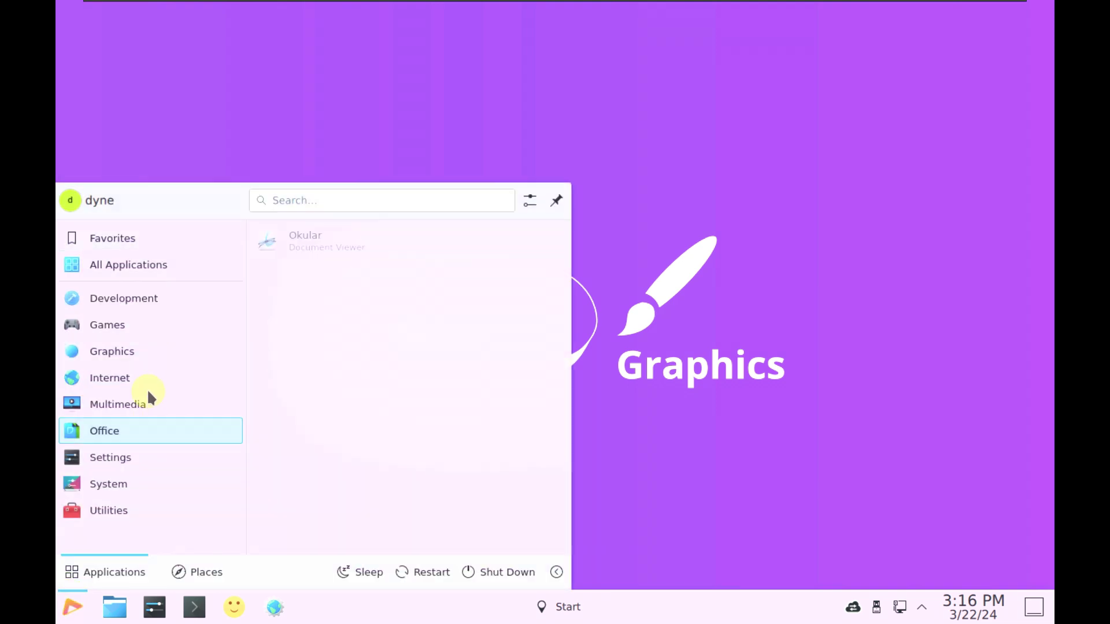
mouse_move(147, 393)
left_click(331, 286)
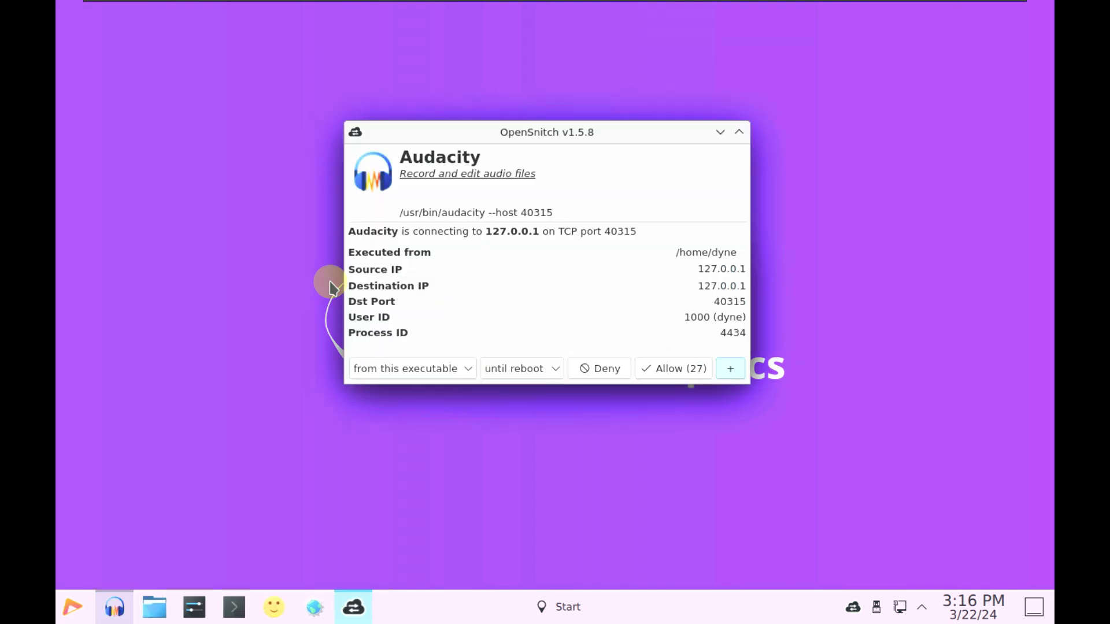
left_click(660, 370)
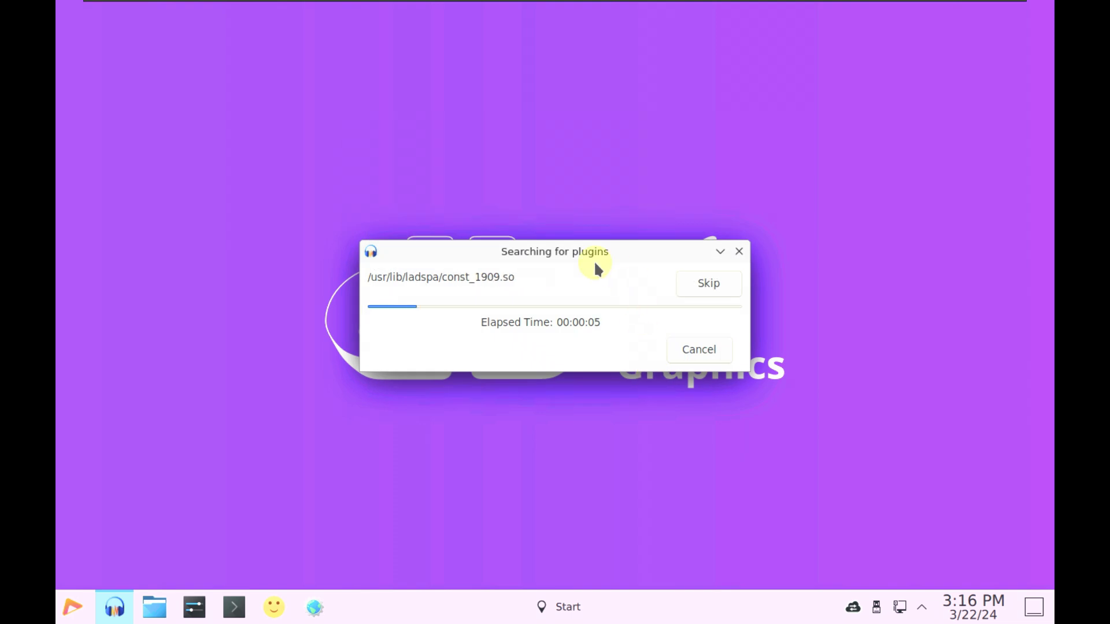
Launch VLC media player and accept its privacy policy with metadata network access allowed
left_click(73, 610)
mouse_move(157, 401)
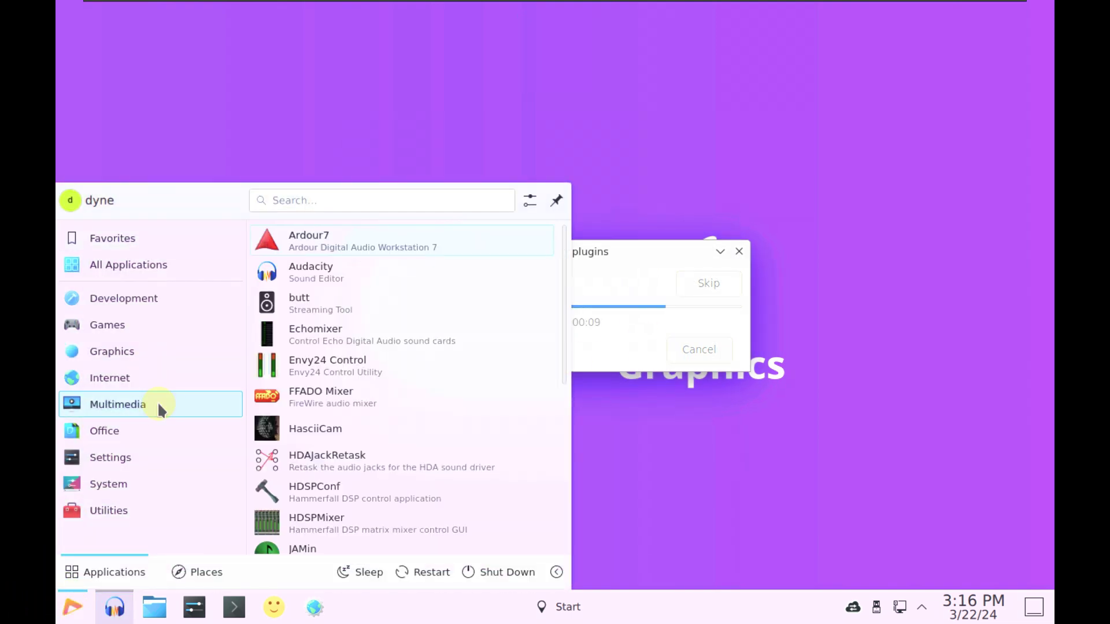
scroll(410, 348, "down", 5)
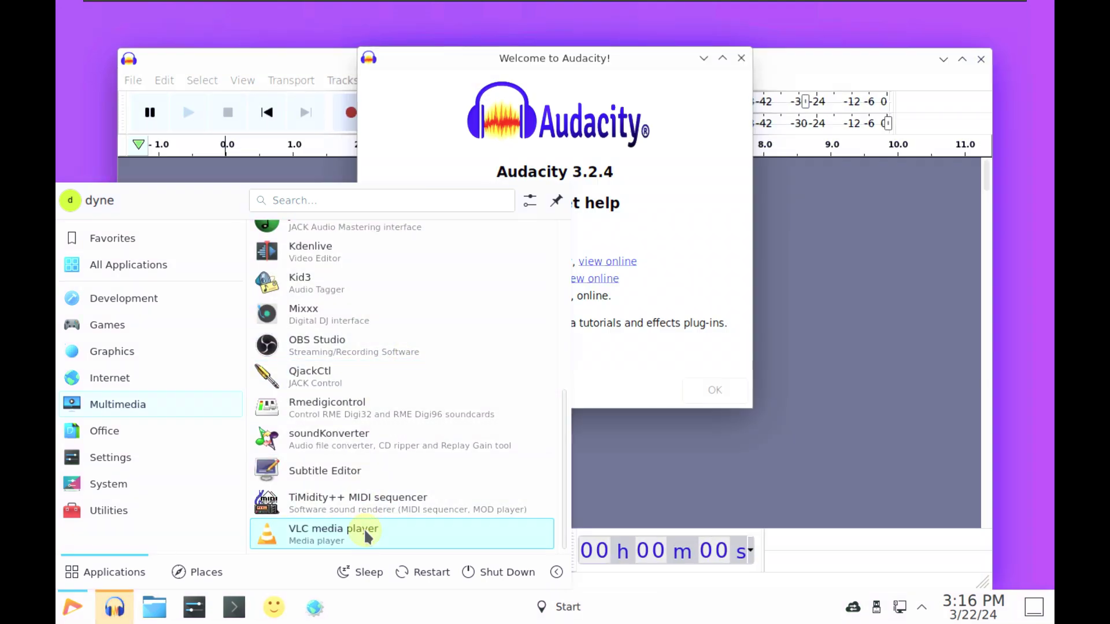
left_click(363, 529)
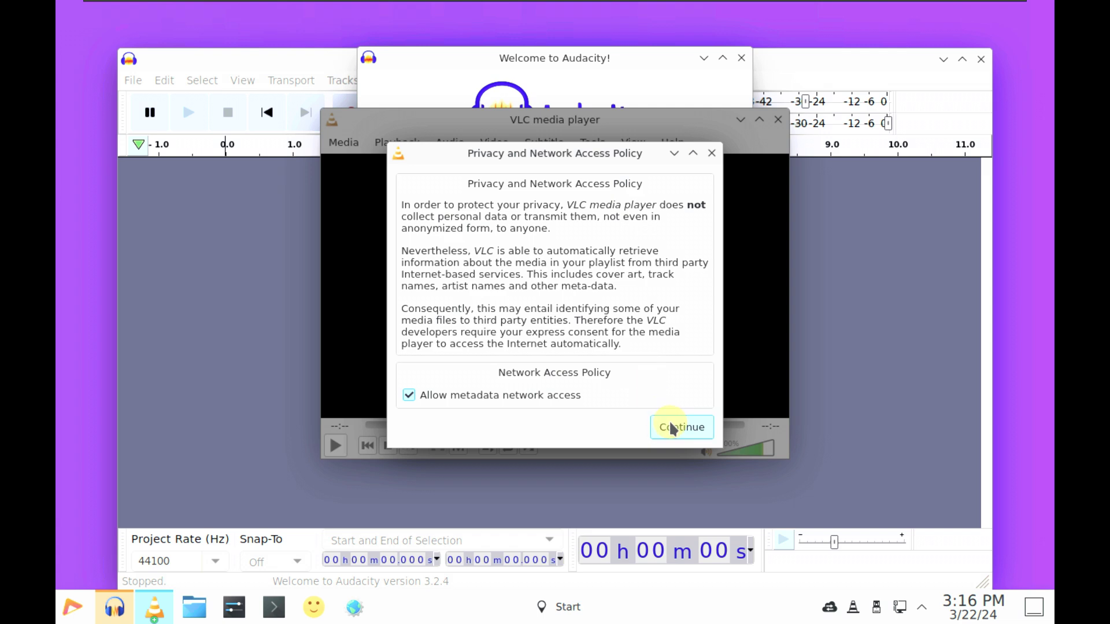
left_click(672, 429)
View VLC's About version information and close VLC media player
left_click(685, 143)
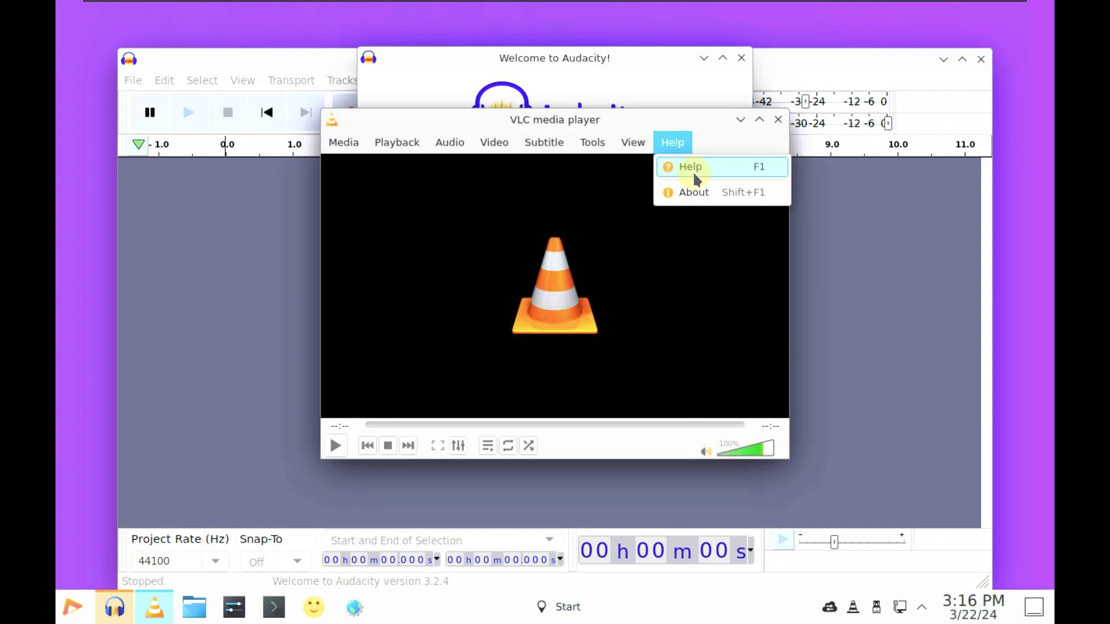
left_click(693, 191)
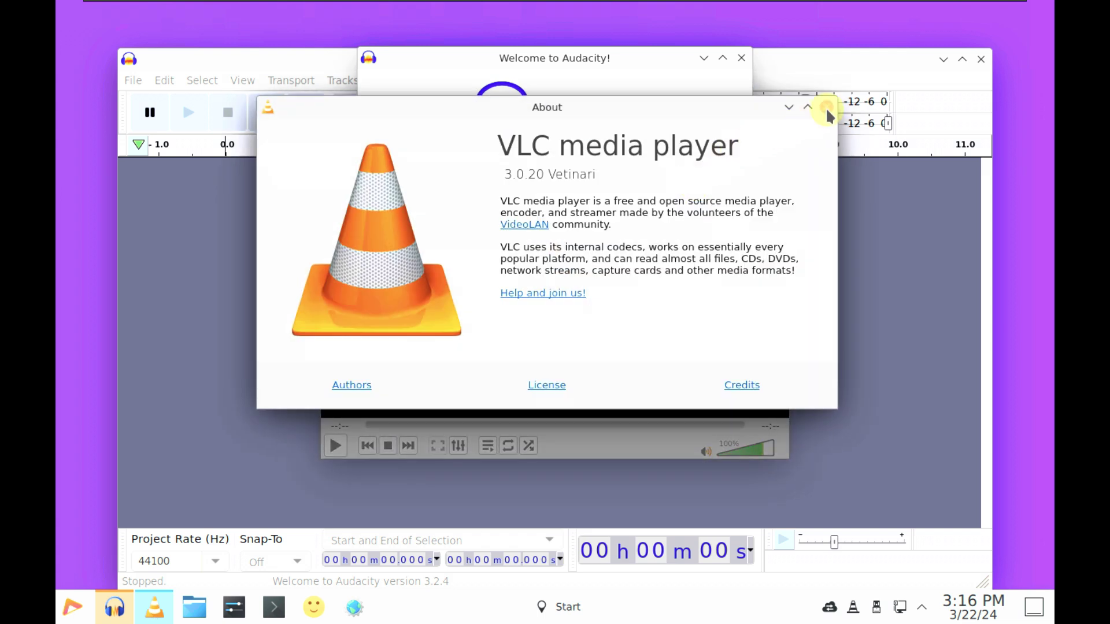
left_click(827, 109)
left_click(776, 118)
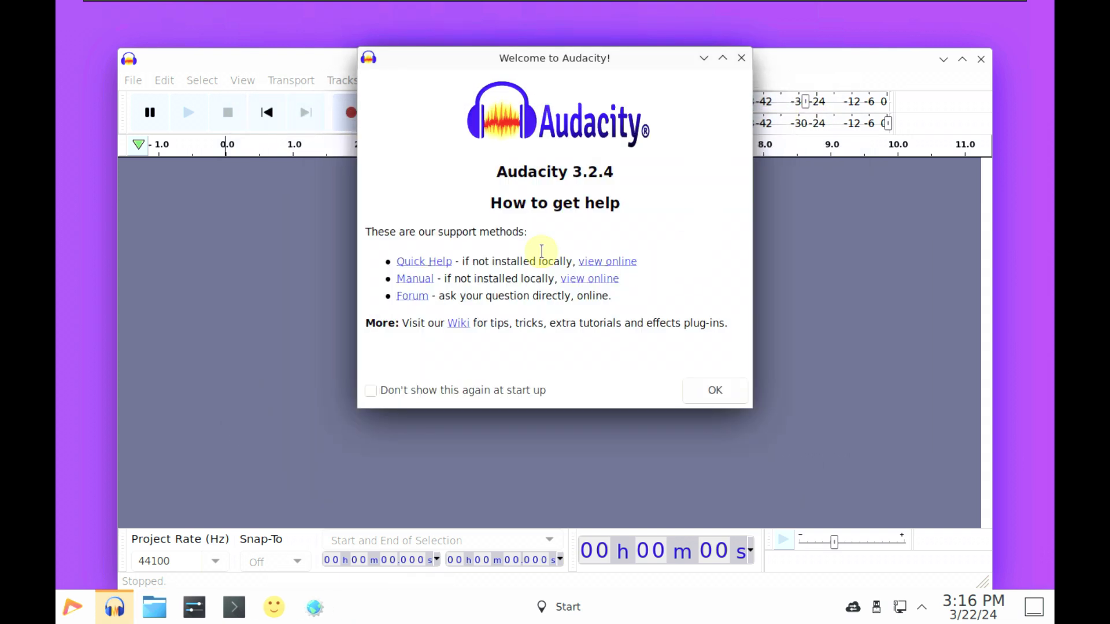
Close Audacity along with its welcome message, and launch the Kate text editor from the Utilities category
left_click(711, 390)
left_click(981, 59)
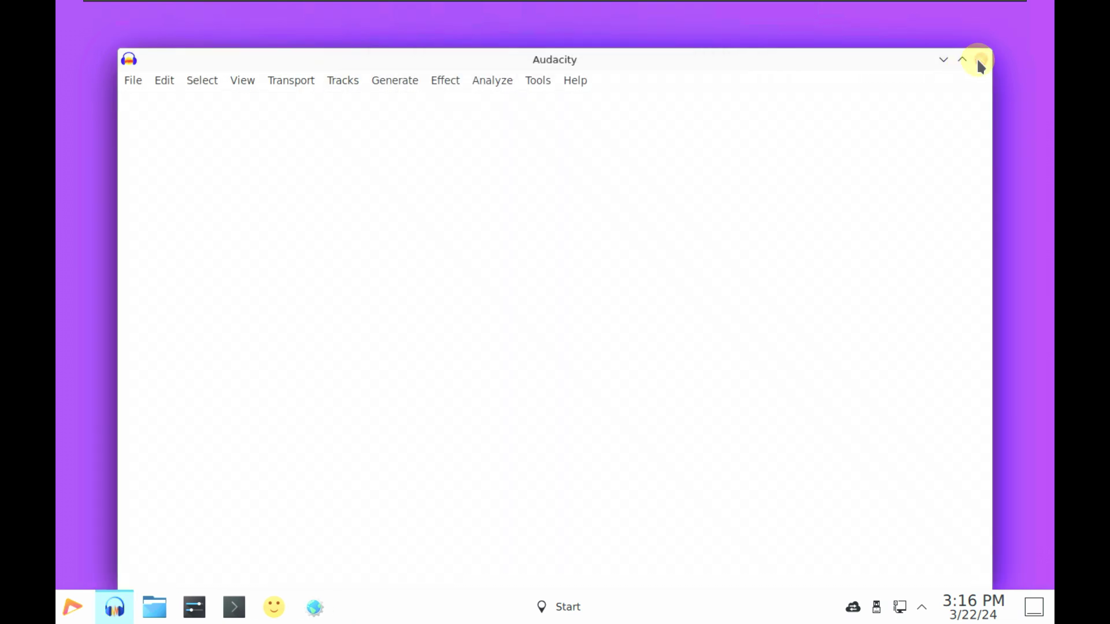
left_click(70, 611)
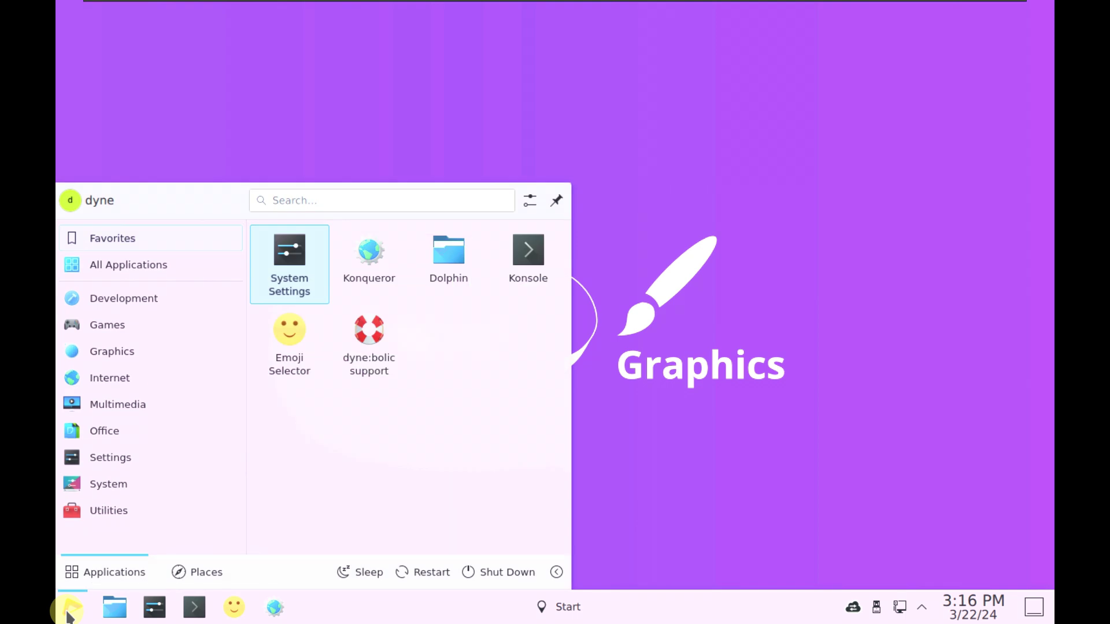
mouse_move(91, 500)
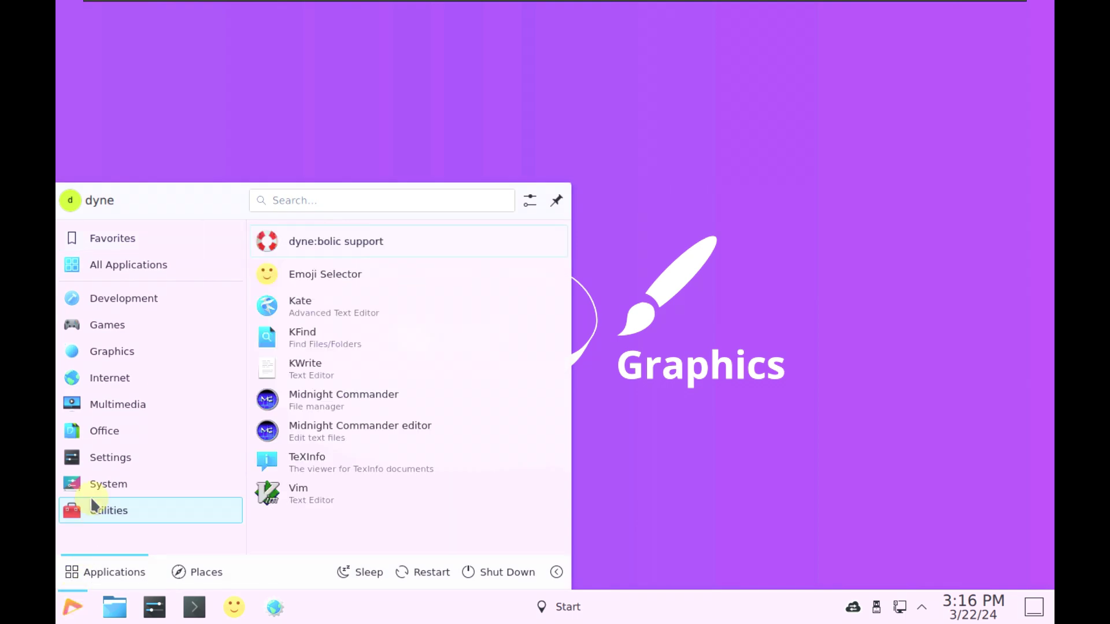
left_click(379, 312)
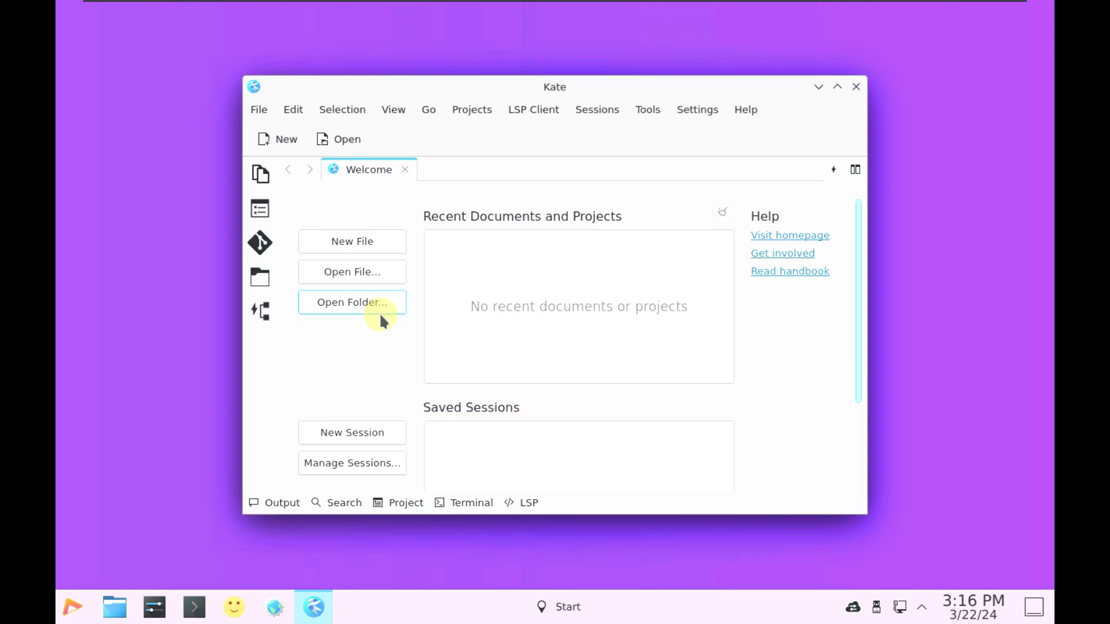
View Kate's About version information and close Kate
left_click(746, 109)
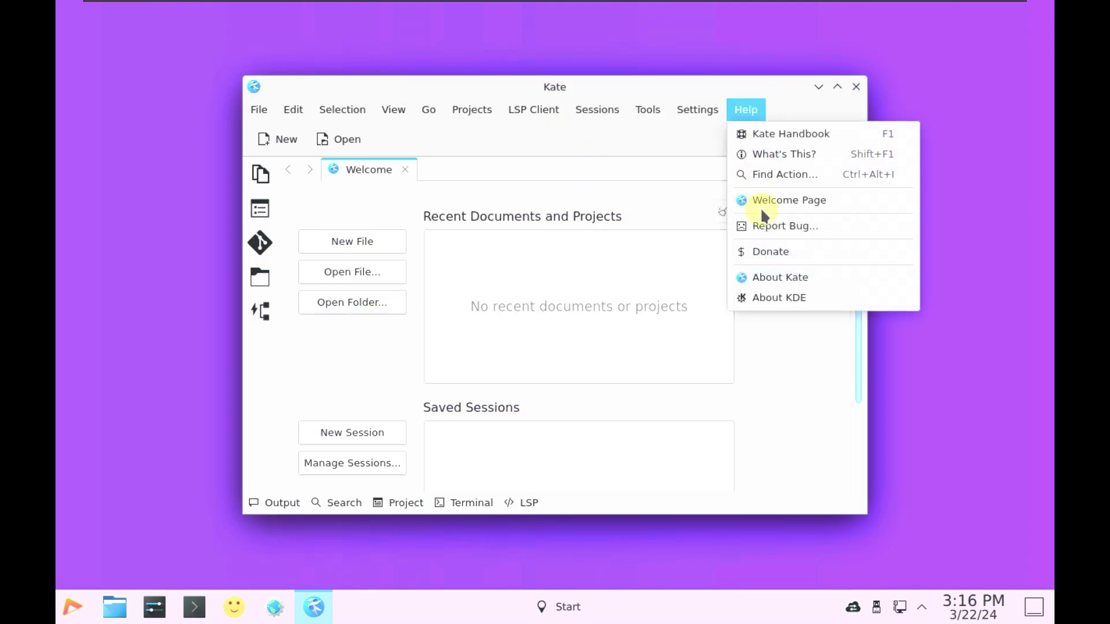
left_click(765, 280)
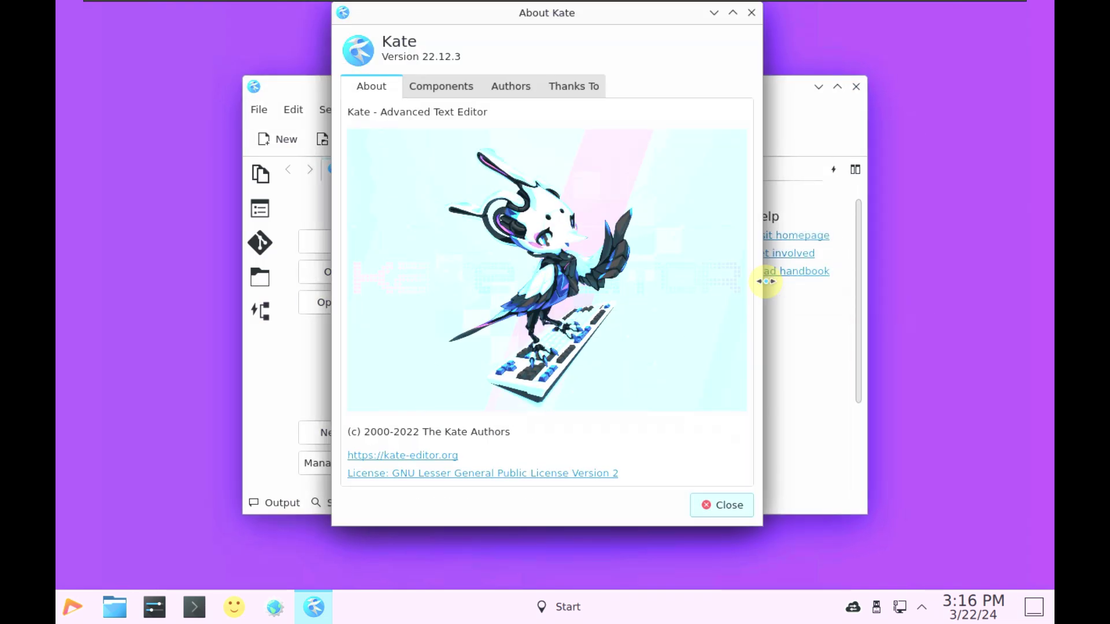
left_click(752, 12)
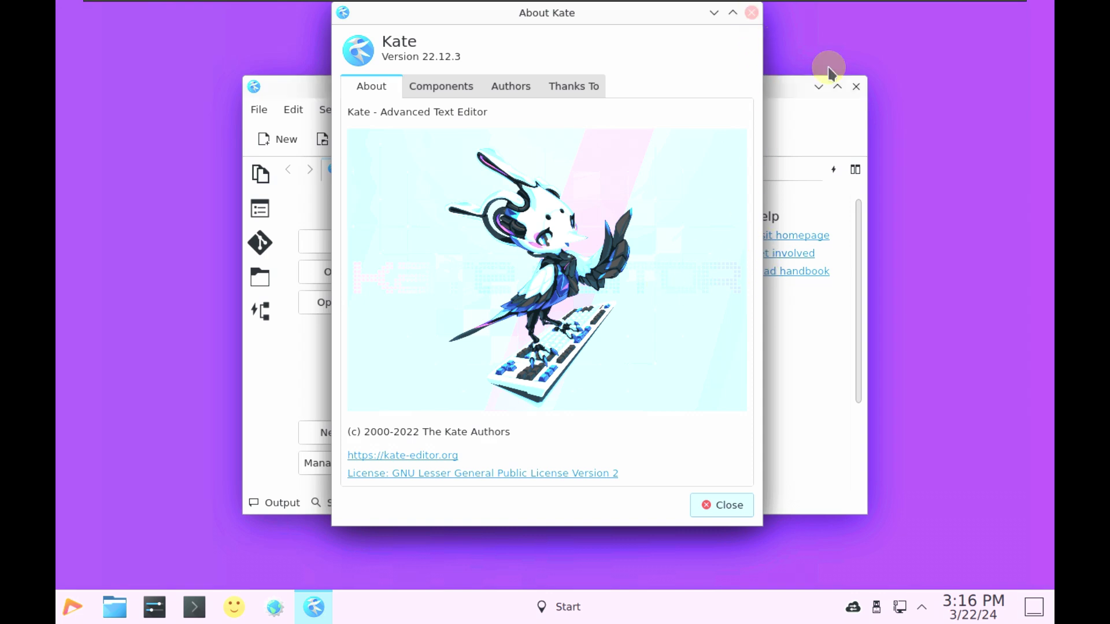
left_click(856, 87)
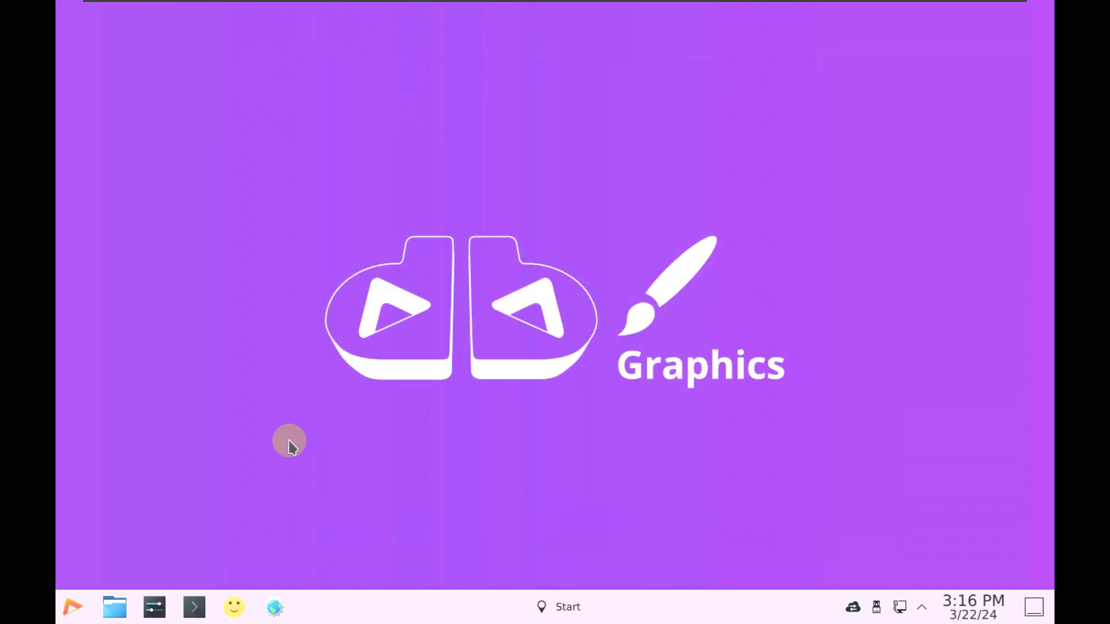
Browse the Development, Games, Graphics and Multimedia application categories and launch the Kdenlive video editor
left_click(73, 606)
mouse_move(123, 300)
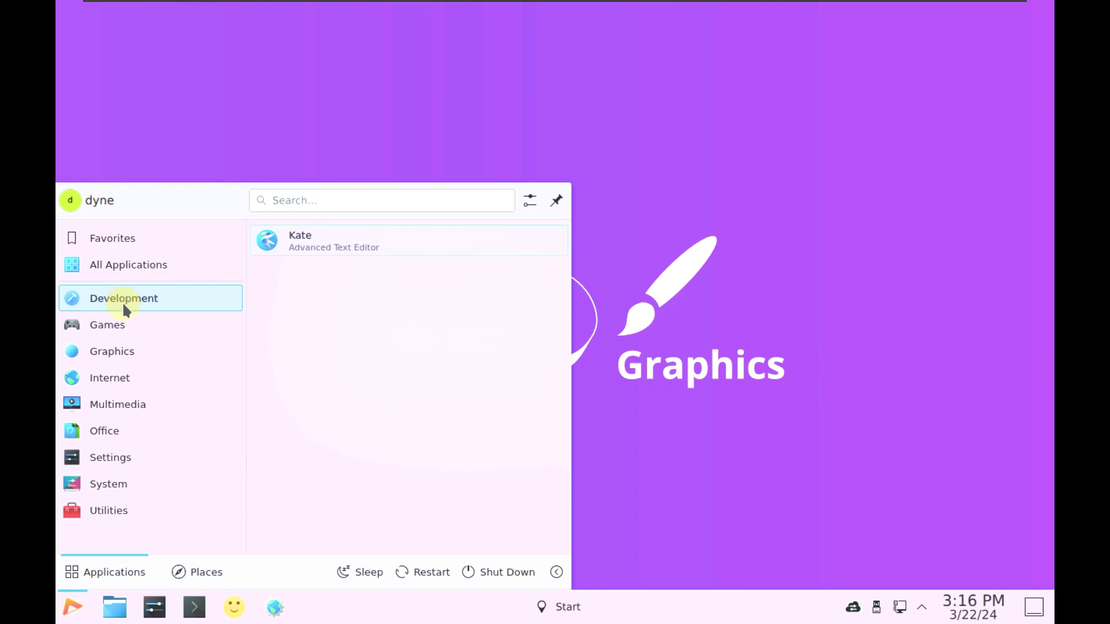
mouse_move(127, 325)
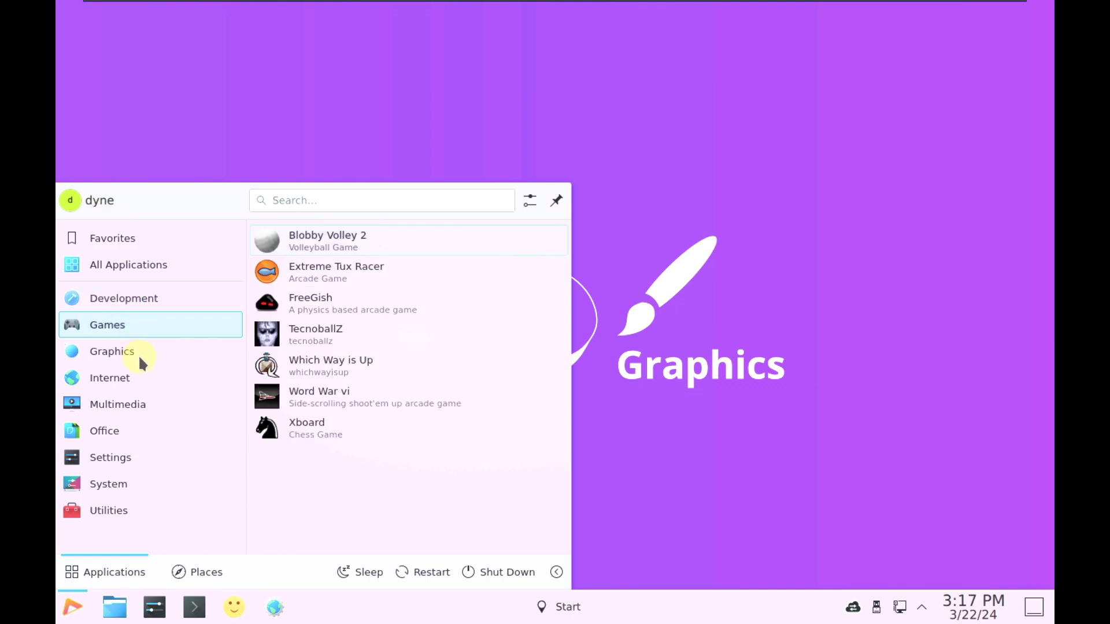
mouse_move(139, 358)
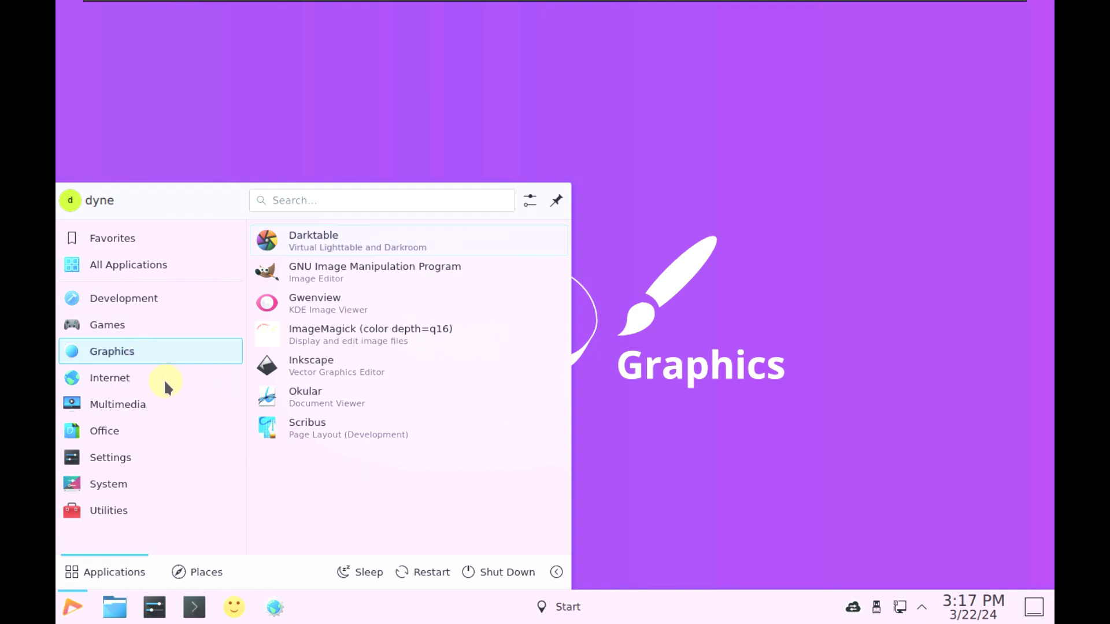
mouse_move(120, 393)
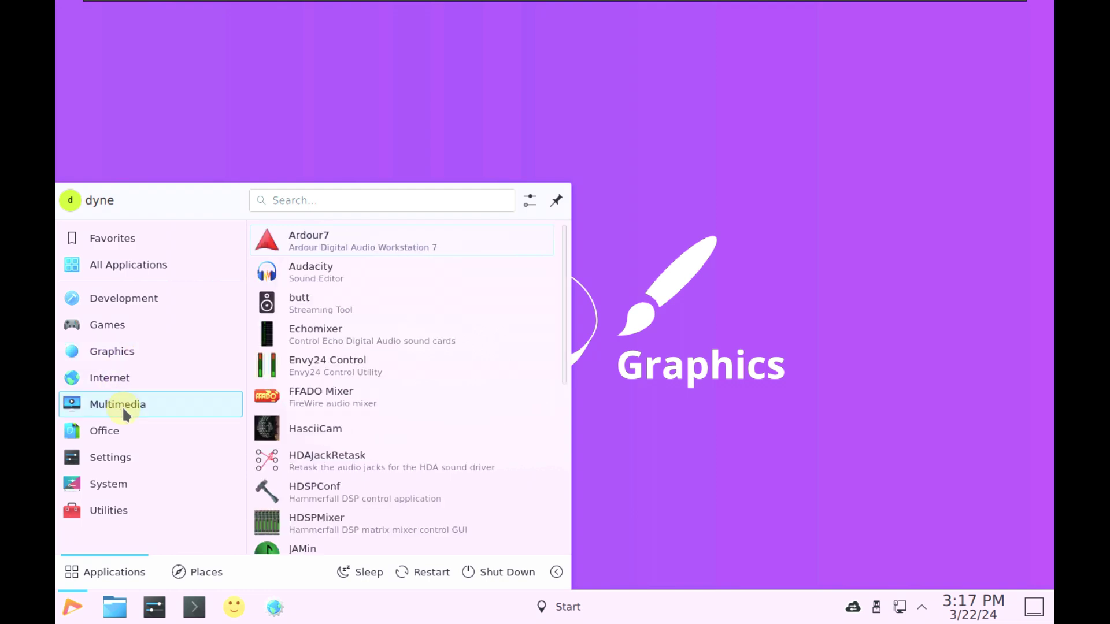
scroll(316, 408, "down", 1)
scroll(314, 403, "down", 5)
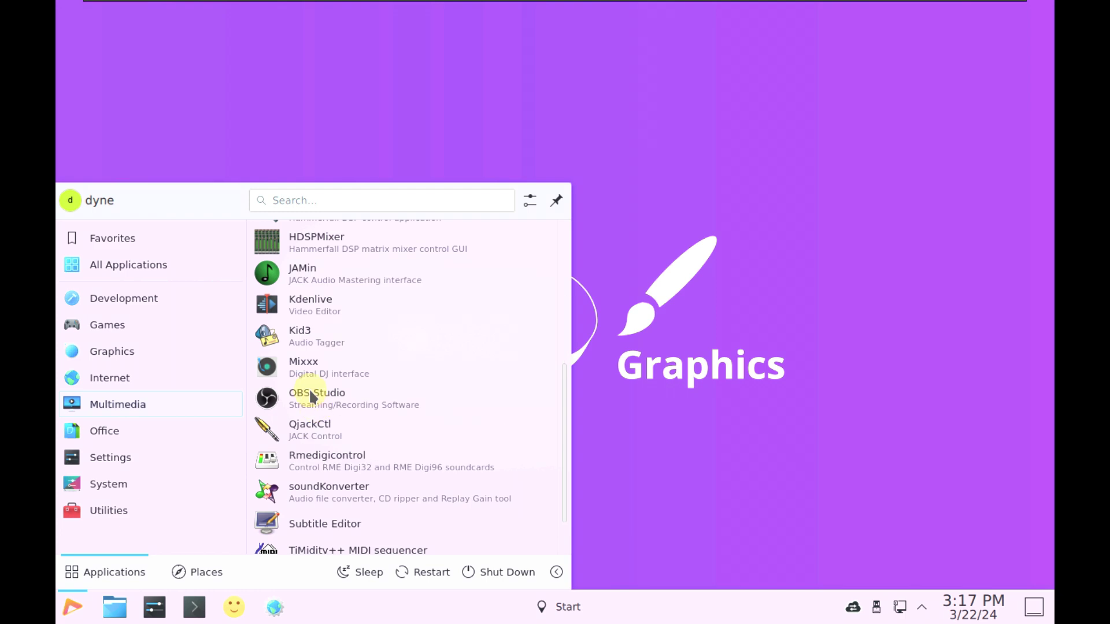
left_click(288, 304)
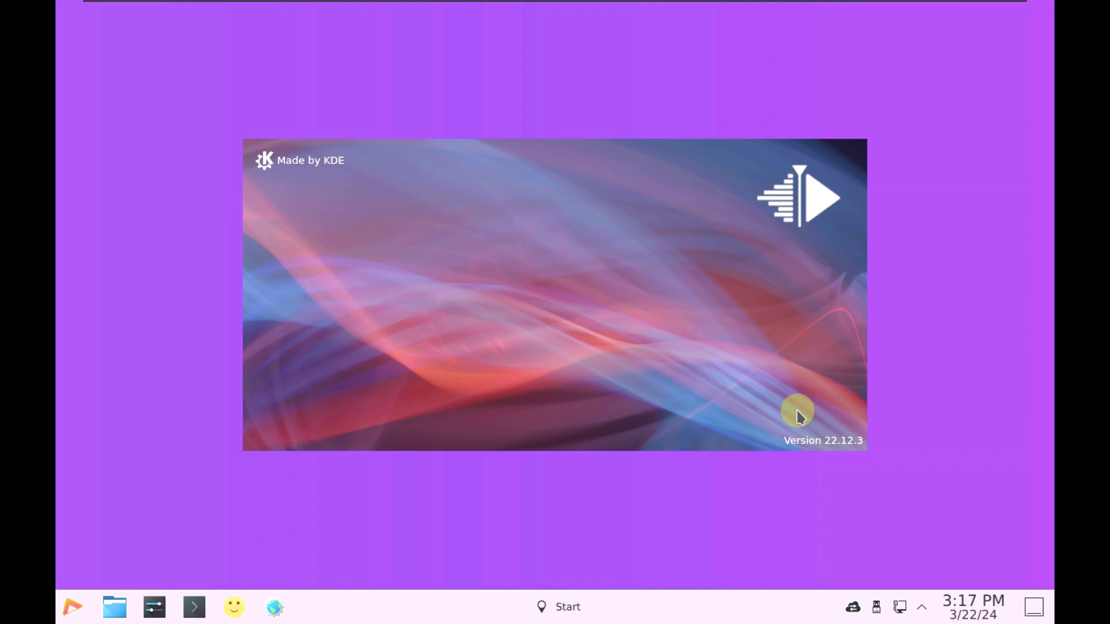
Launch KDE Partition Manager from the System category and submit its root authentication prompt without entering a password
left_click(78, 601)
mouse_move(106, 487)
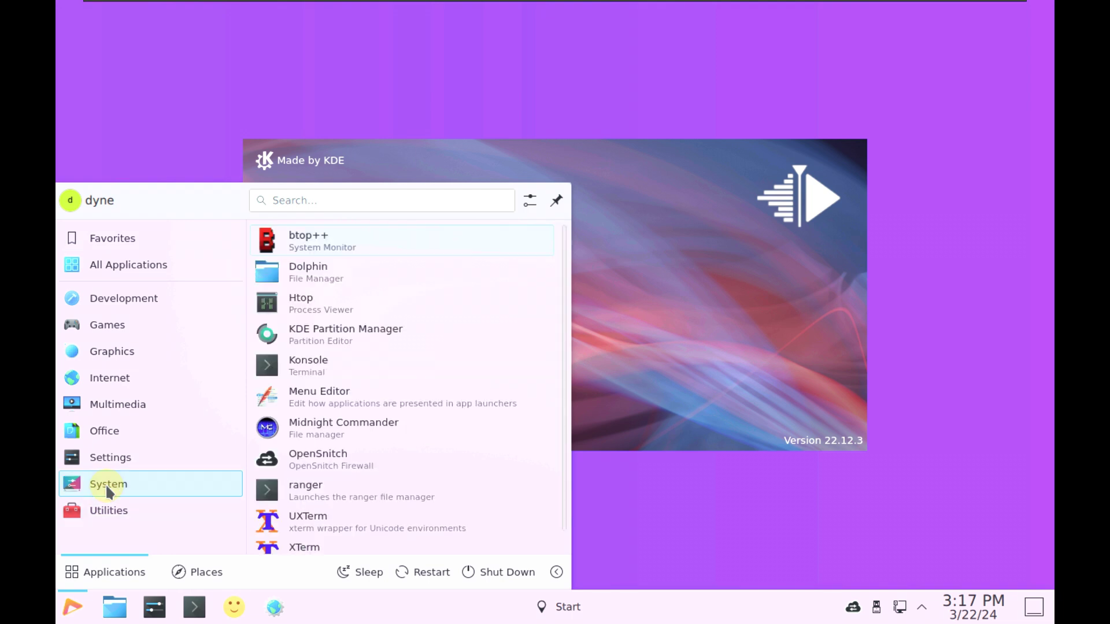
left_click(354, 341)
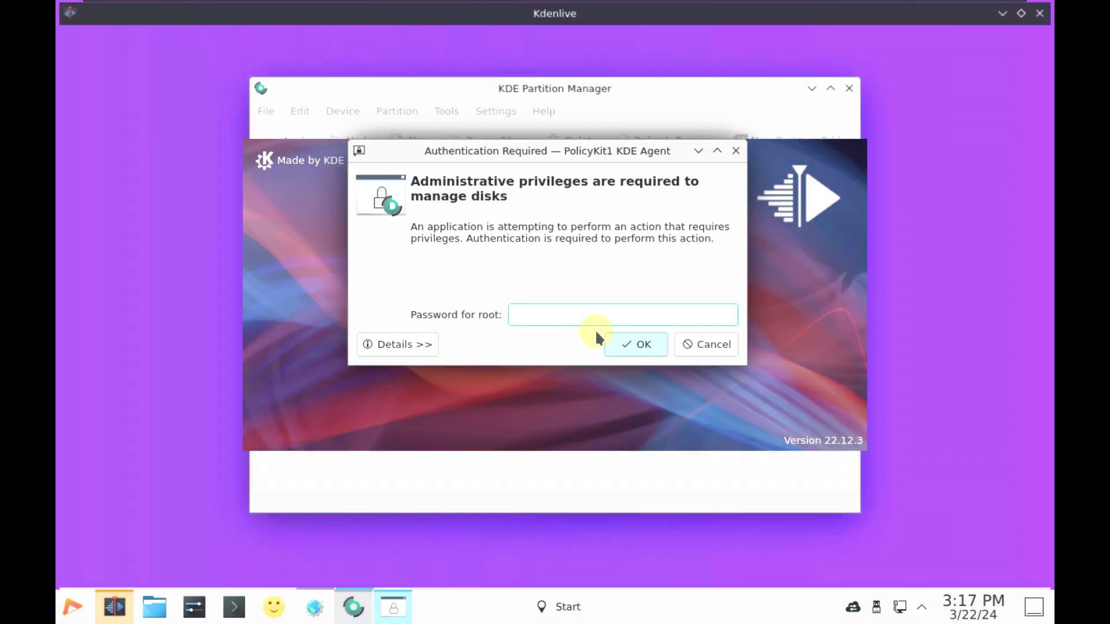
left_click(620, 336)
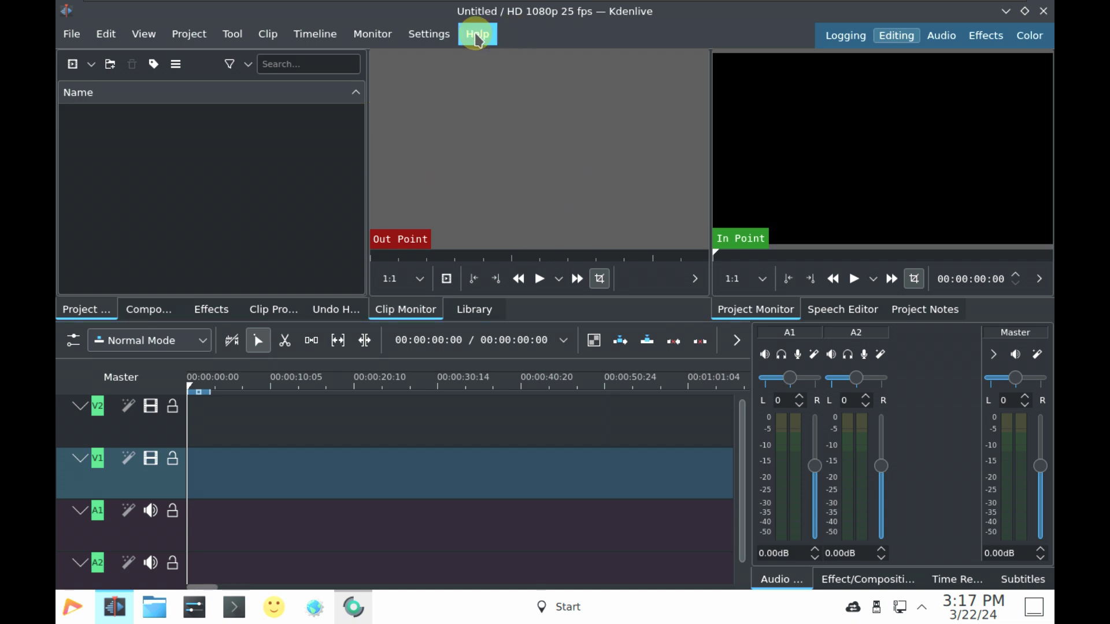
View Kdenlive's About version information and close Kdenlive
left_click(478, 34)
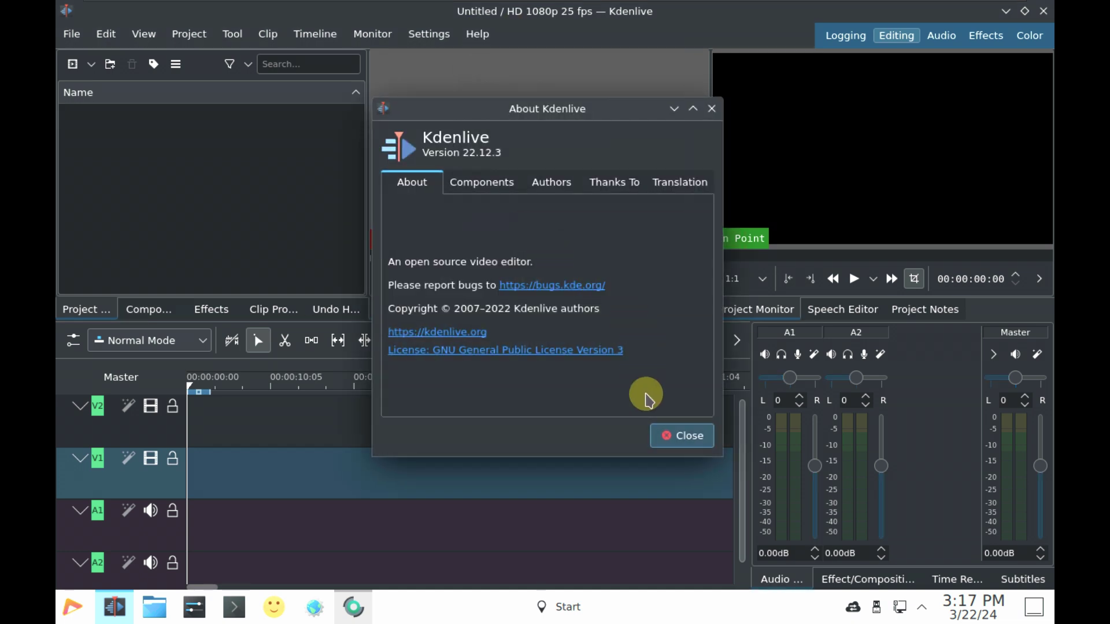
left_click(676, 435)
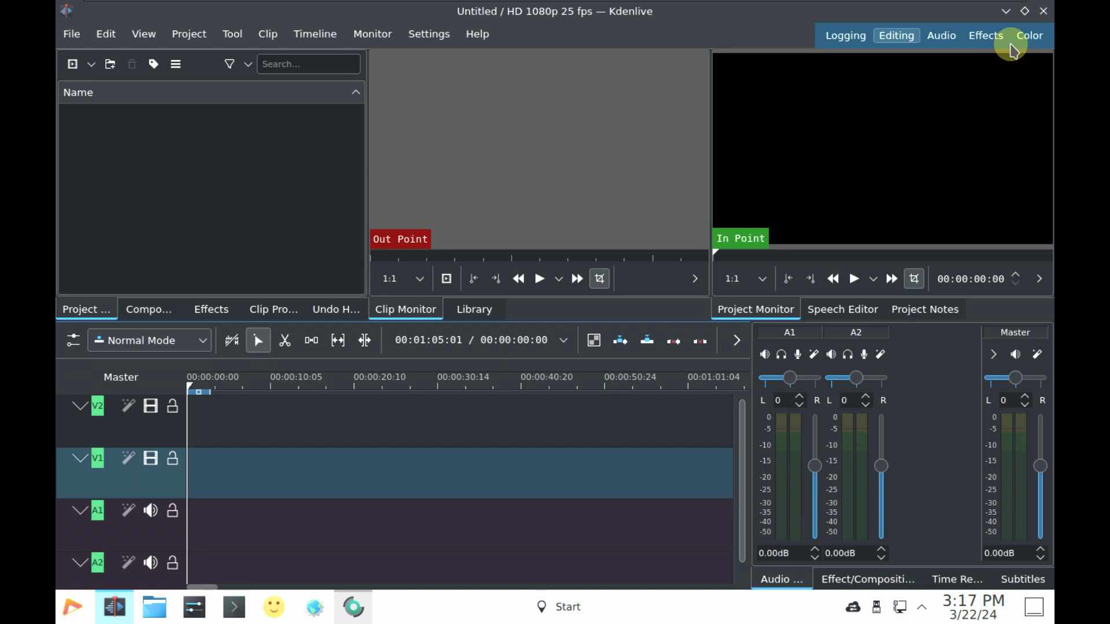
left_click(1042, 11)
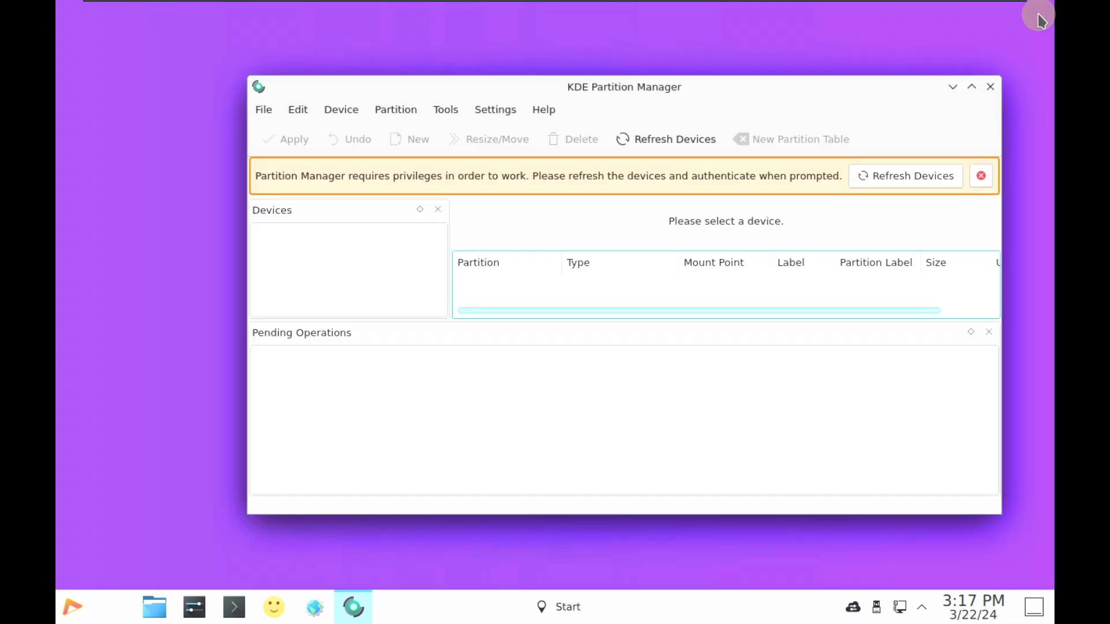
View the About KDE Partition Manager information and close the partition manager
left_click(538, 113)
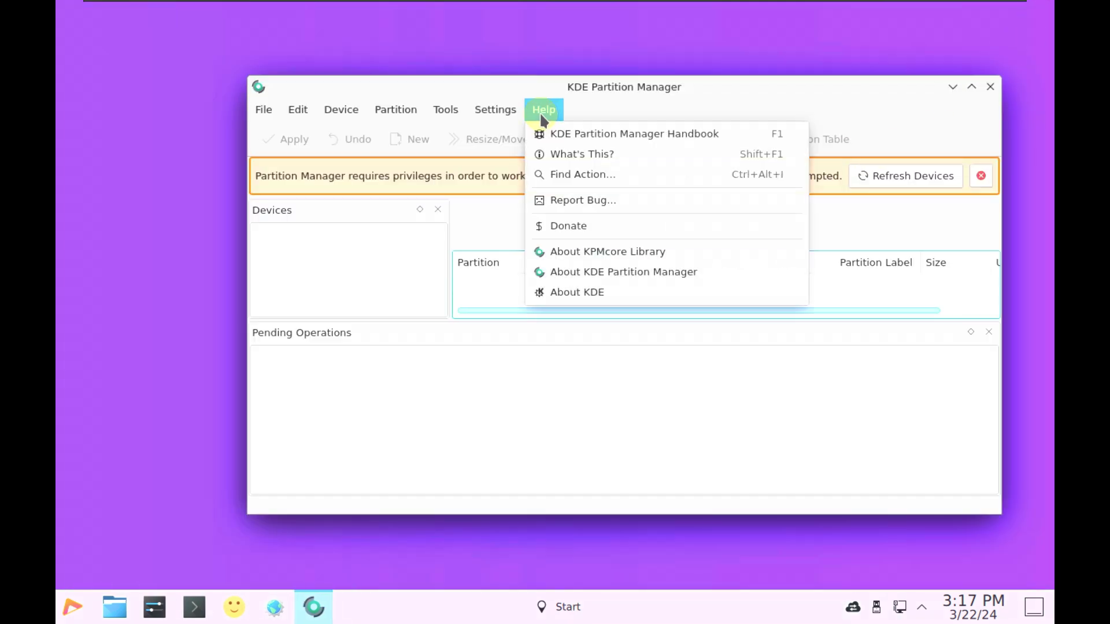
left_click(602, 269)
left_click(743, 150)
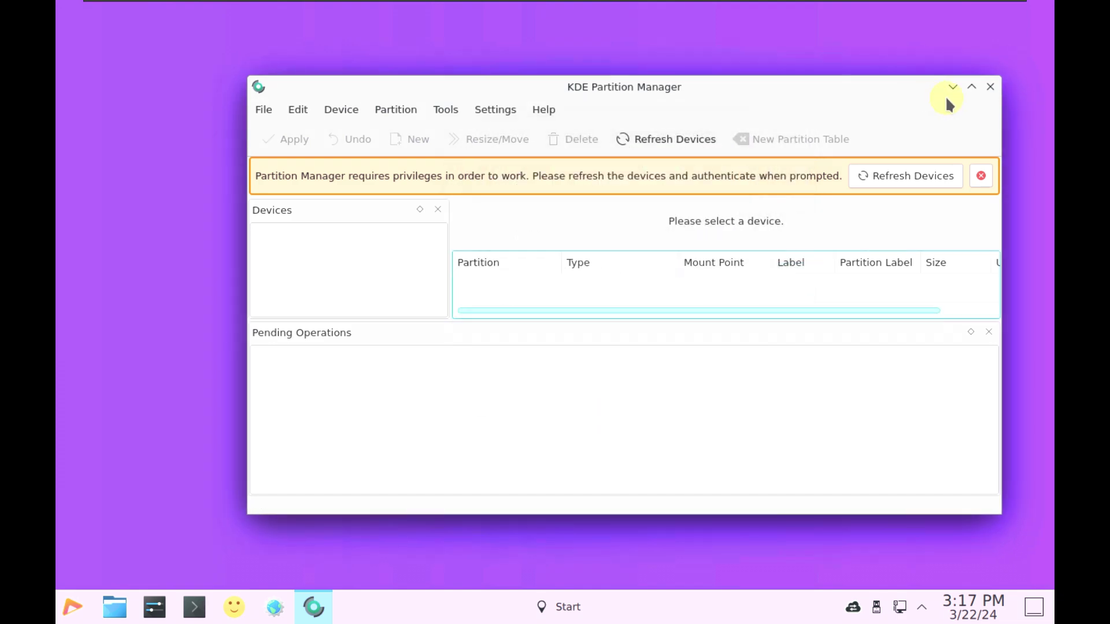
left_click(991, 88)
Open System Settings and view the available global themes under Appearance
left_click(73, 604)
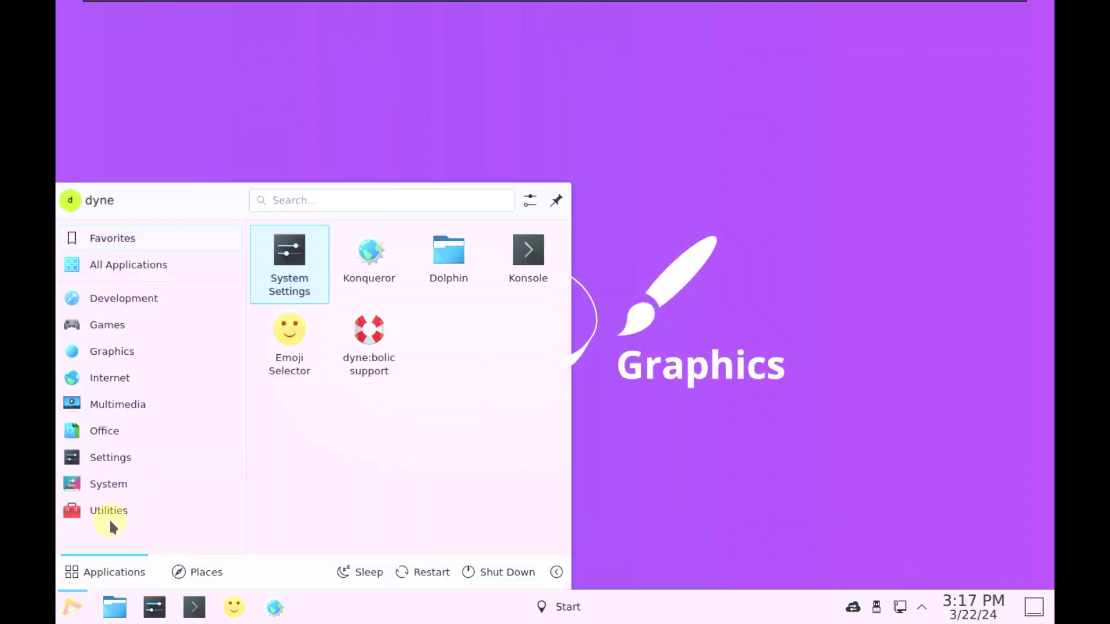
mouse_move(131, 455)
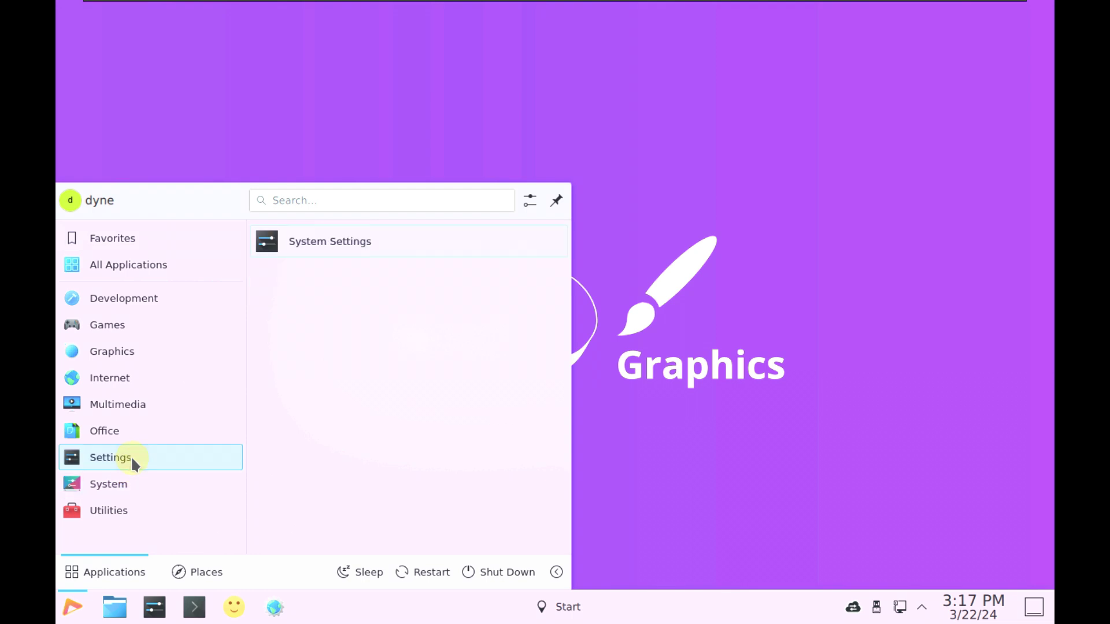
left_click(469, 249)
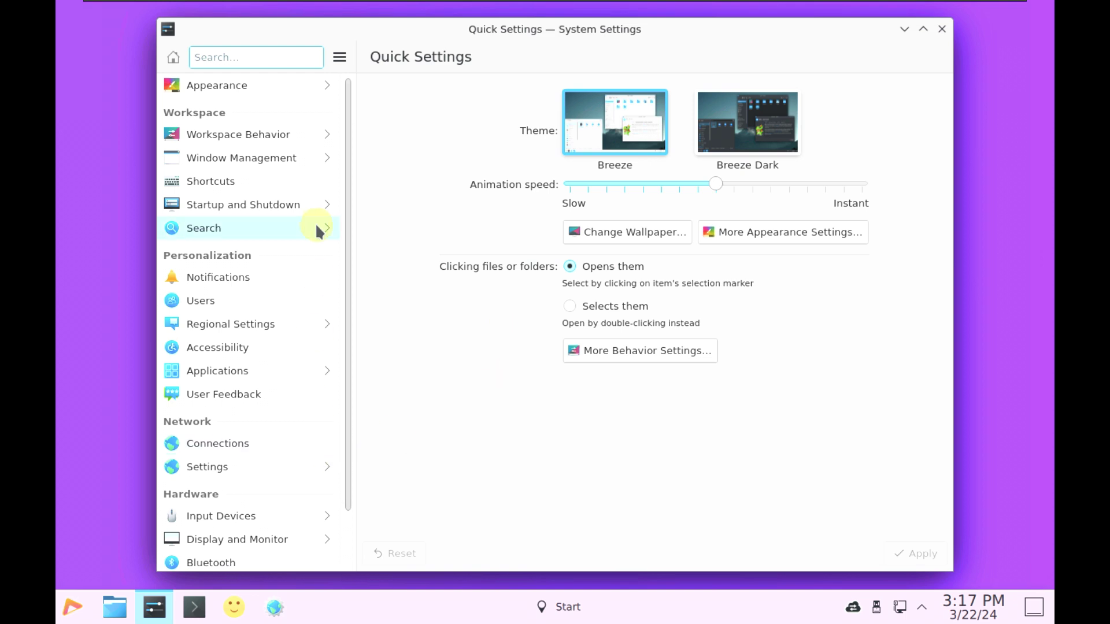
left_click(261, 85)
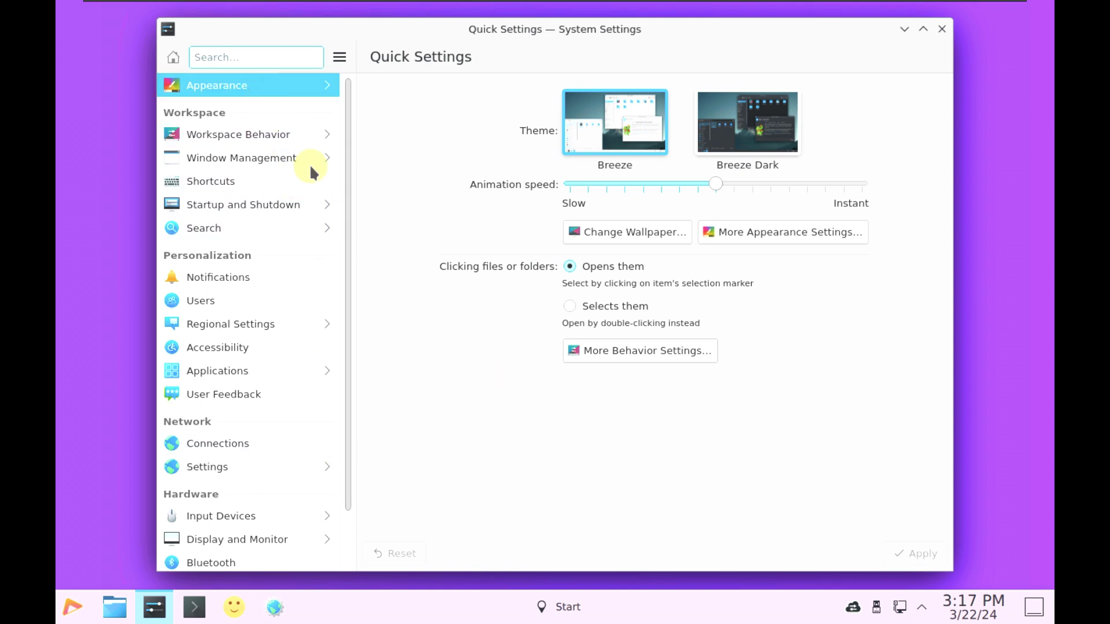
left_click(172, 56)
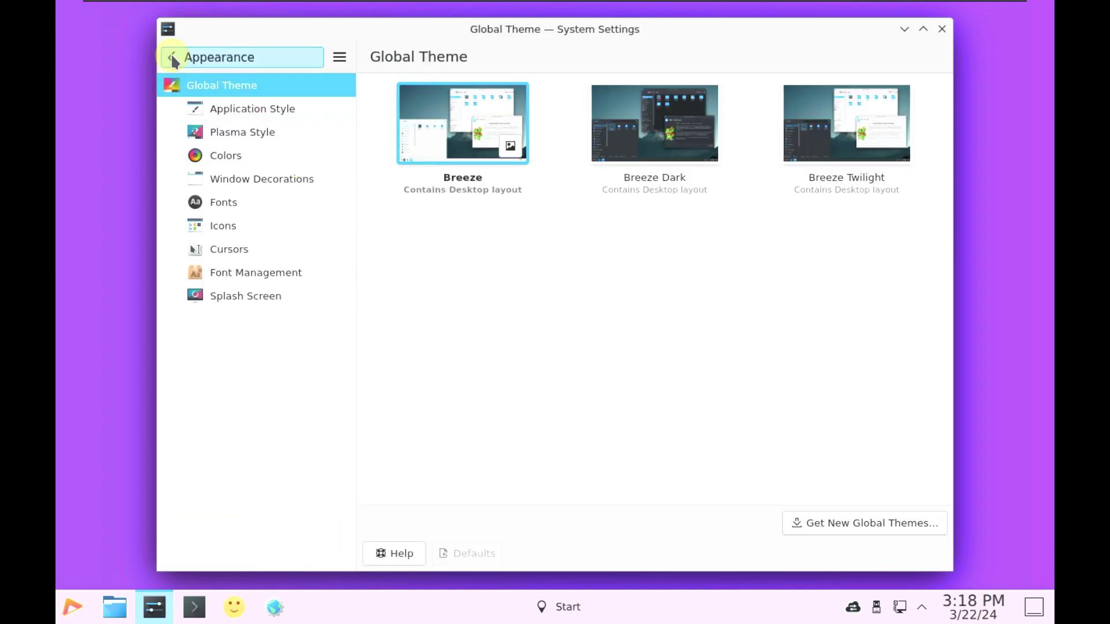
View the Workspace Behavior, Window Management, and Startup and Shutdown sections of System Settings
left_click(234, 129)
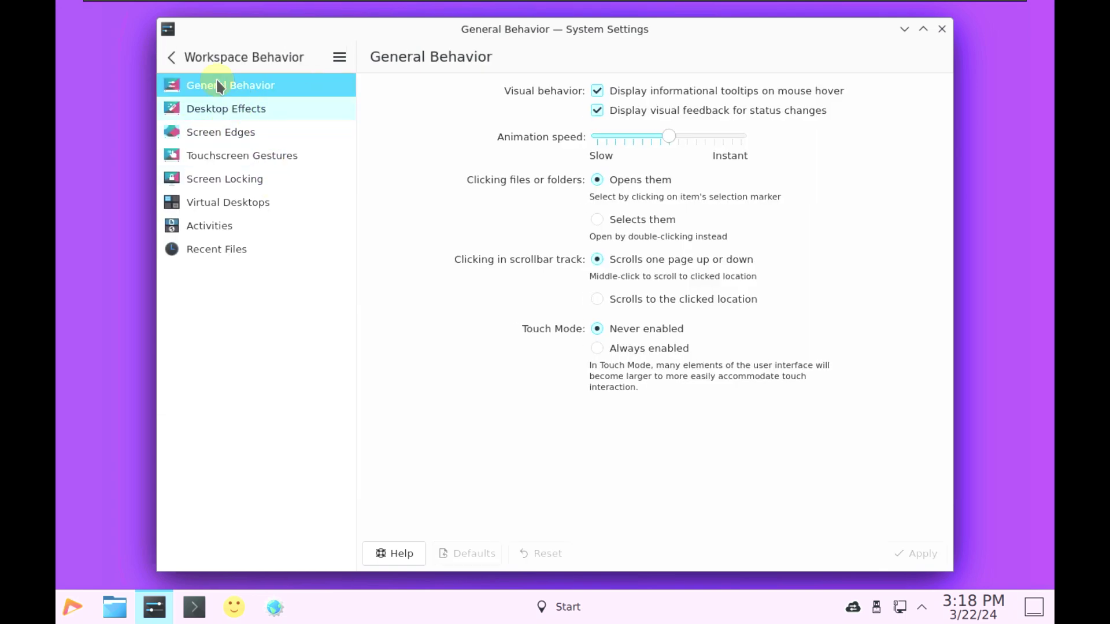
left_click(201, 60)
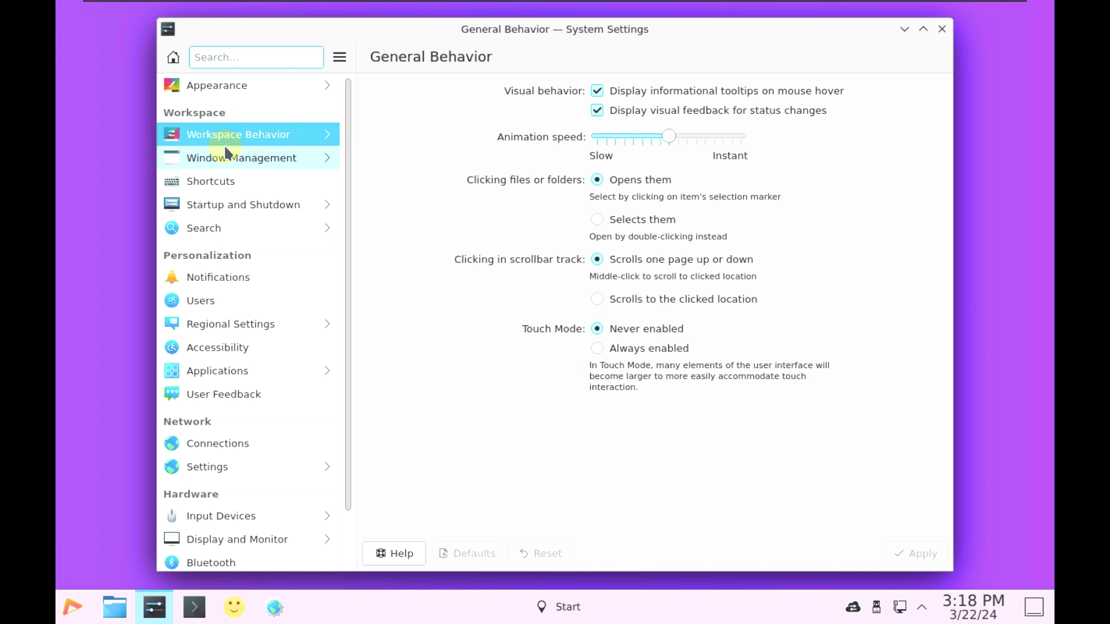
left_click(256, 162)
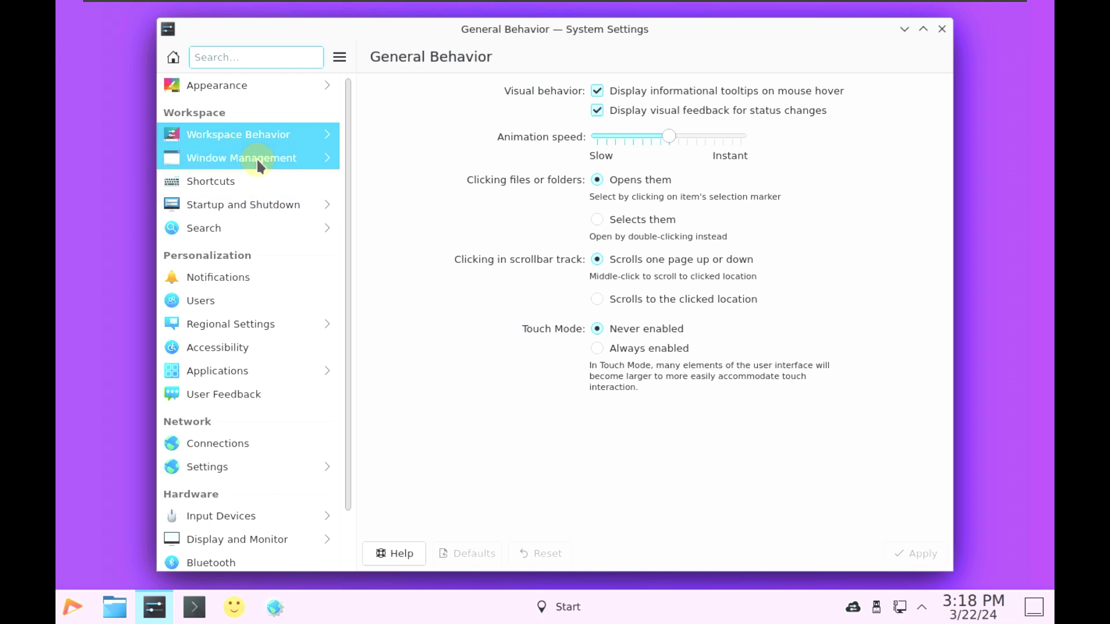
left_click(231, 56)
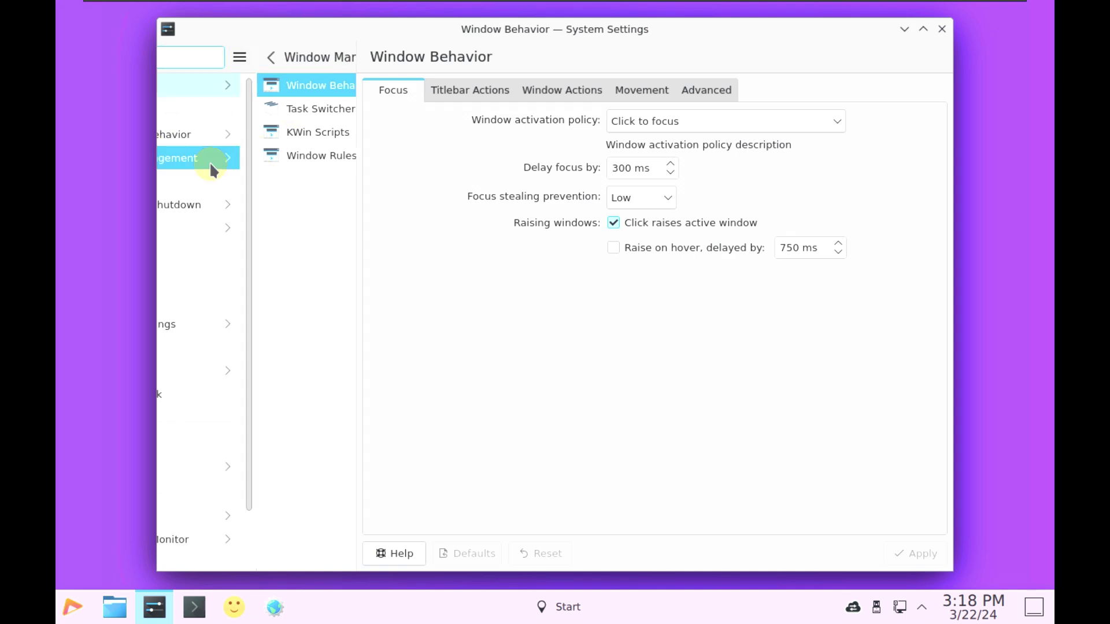
left_click(222, 204)
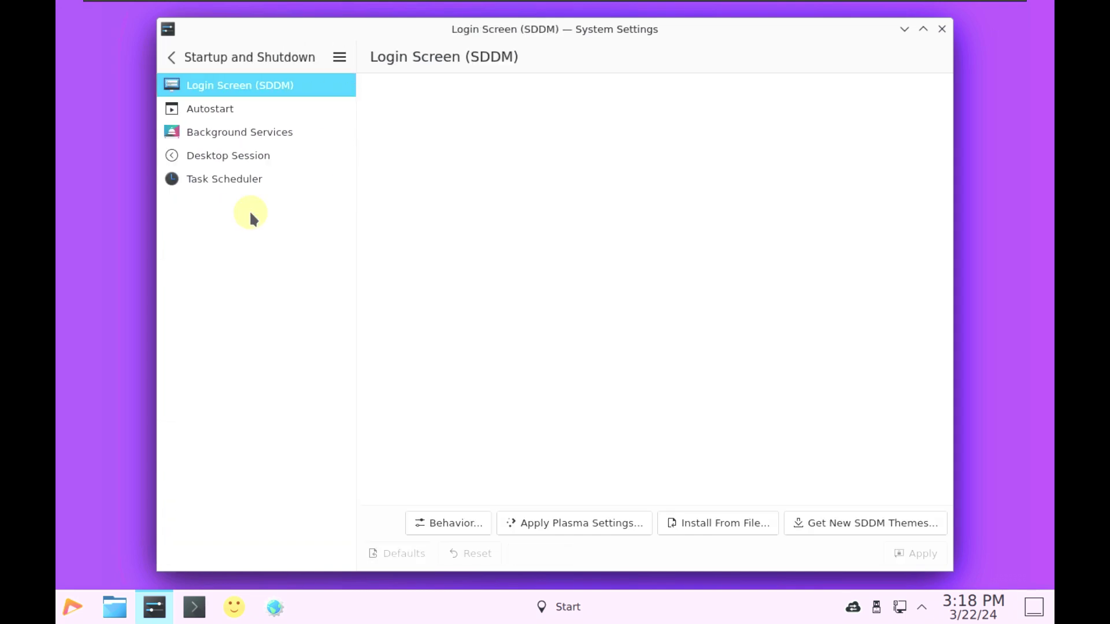
left_click(203, 60)
View the network Connections settings and open the Applications section under Personalization
scroll(268, 332, "down", 1)
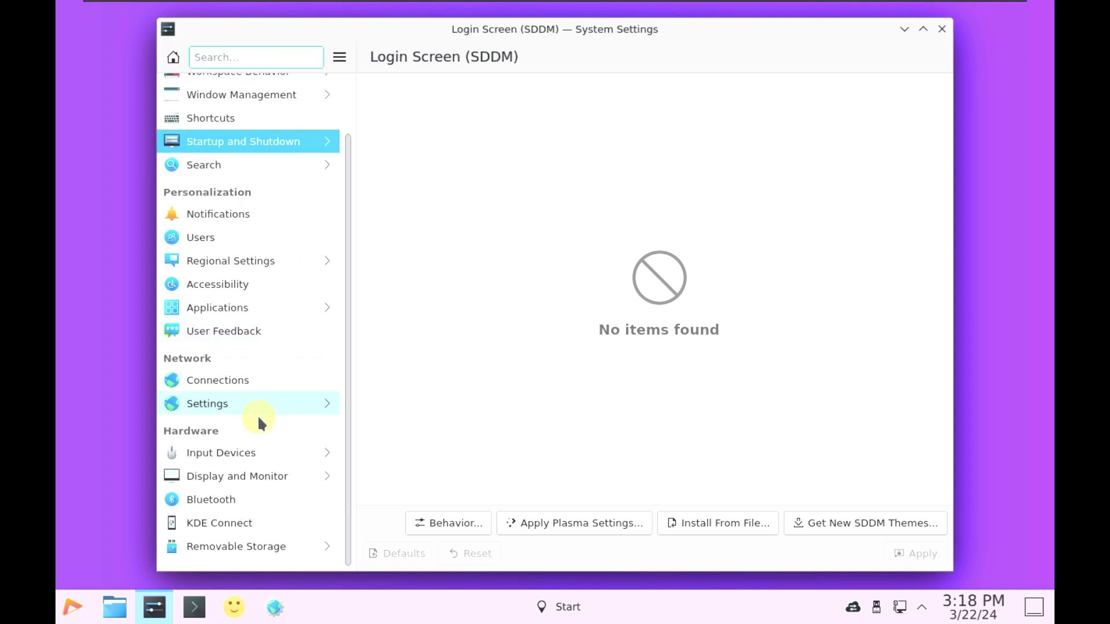
left_click(236, 380)
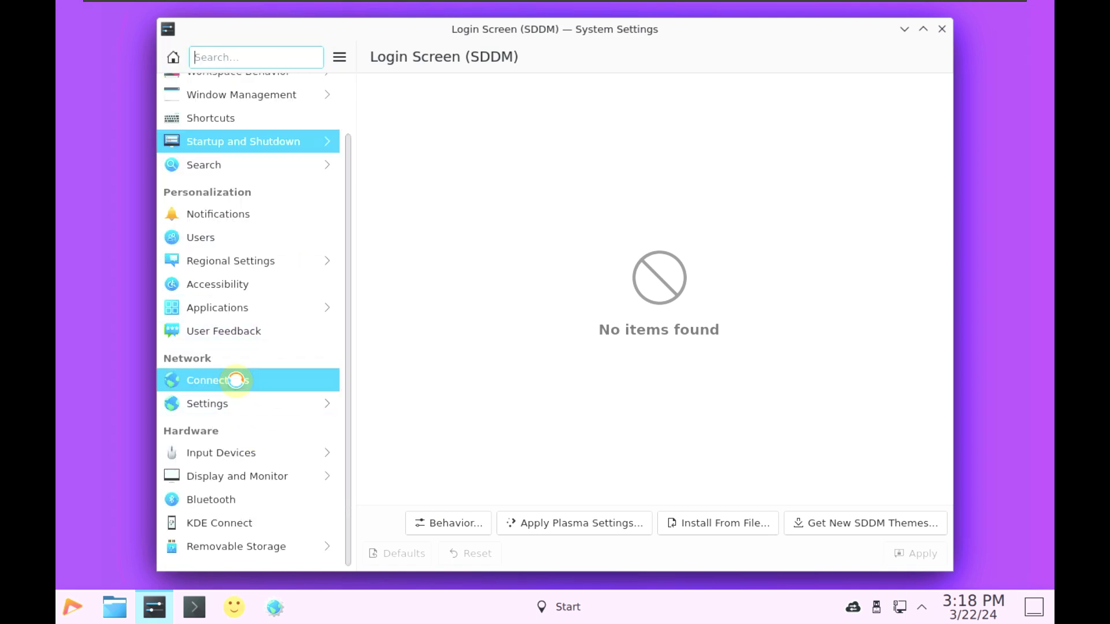
left_click(237, 307)
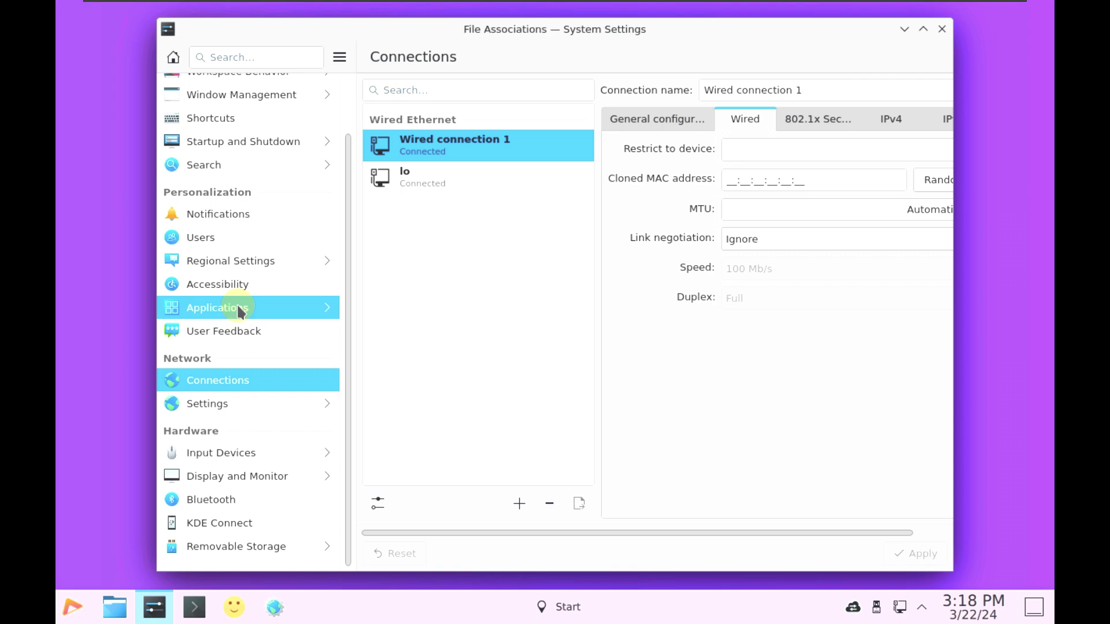